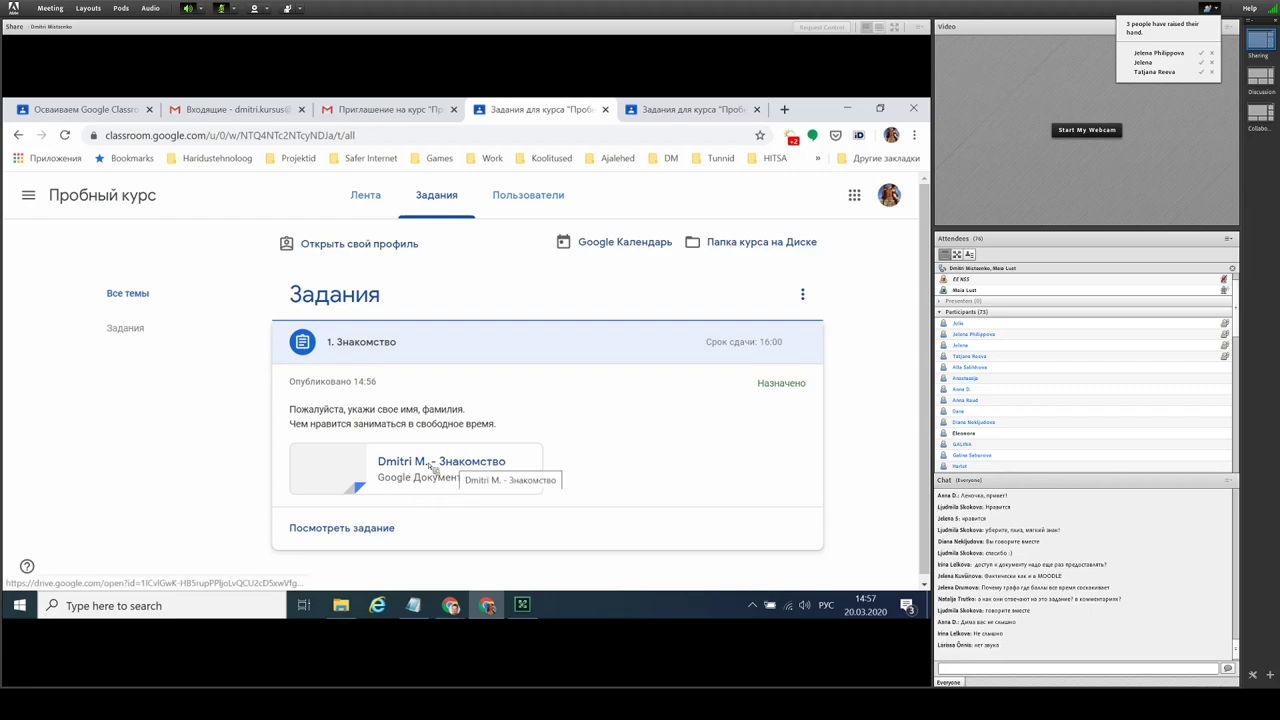
Step: Enter "шдрдуцап зэуалэзплыэл" in the student's Знакомство document and turn in the assignment
drag(408, 455, 478, 468)
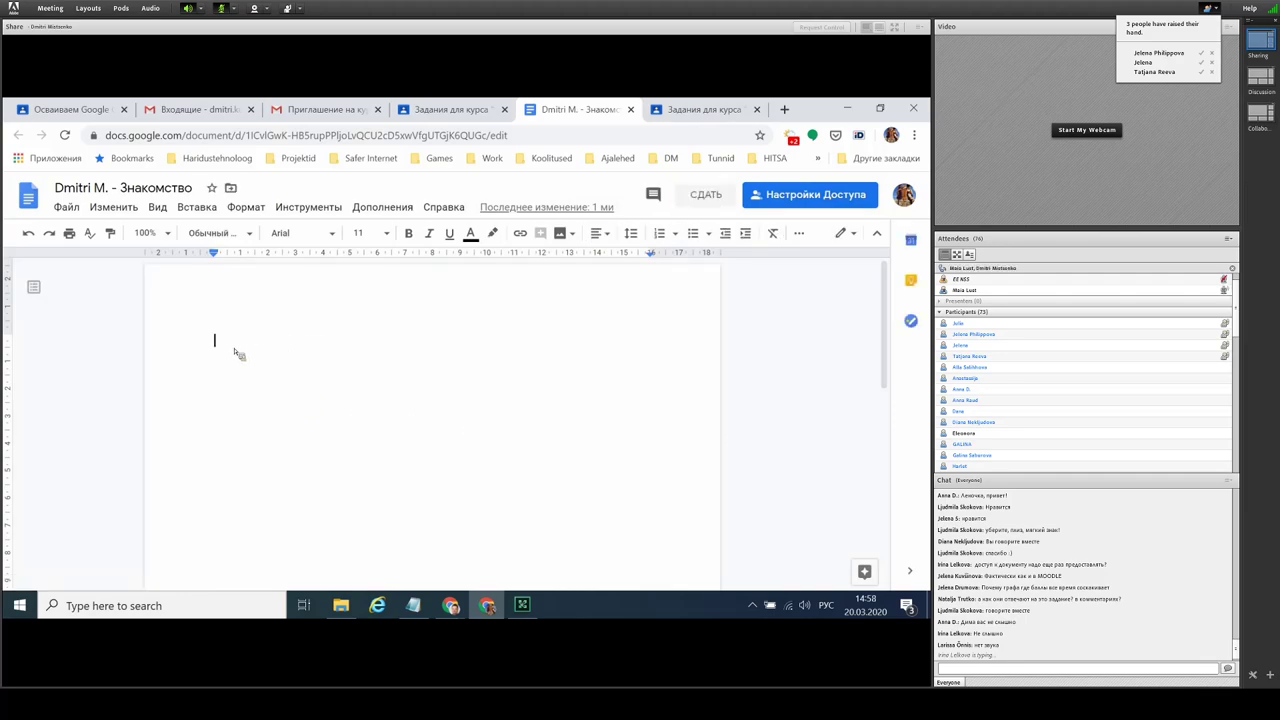
text(шдрдуцап зэуалэзплыэл)
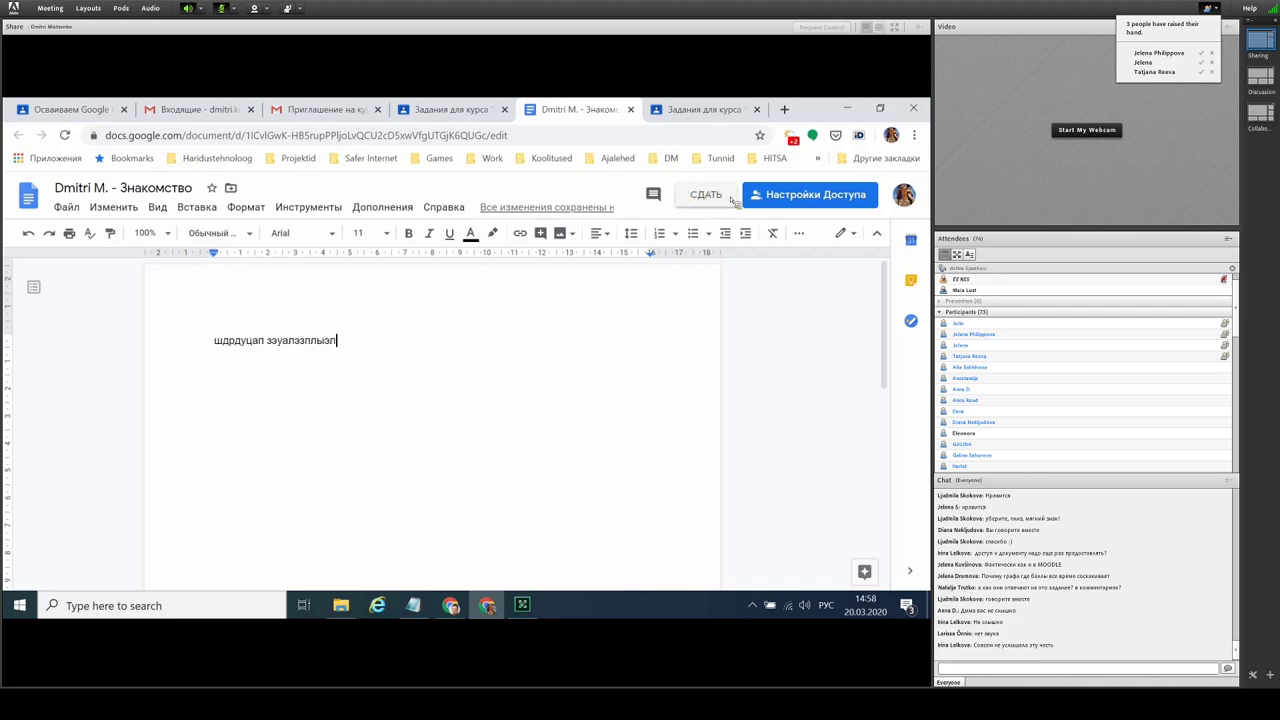
click(710, 198)
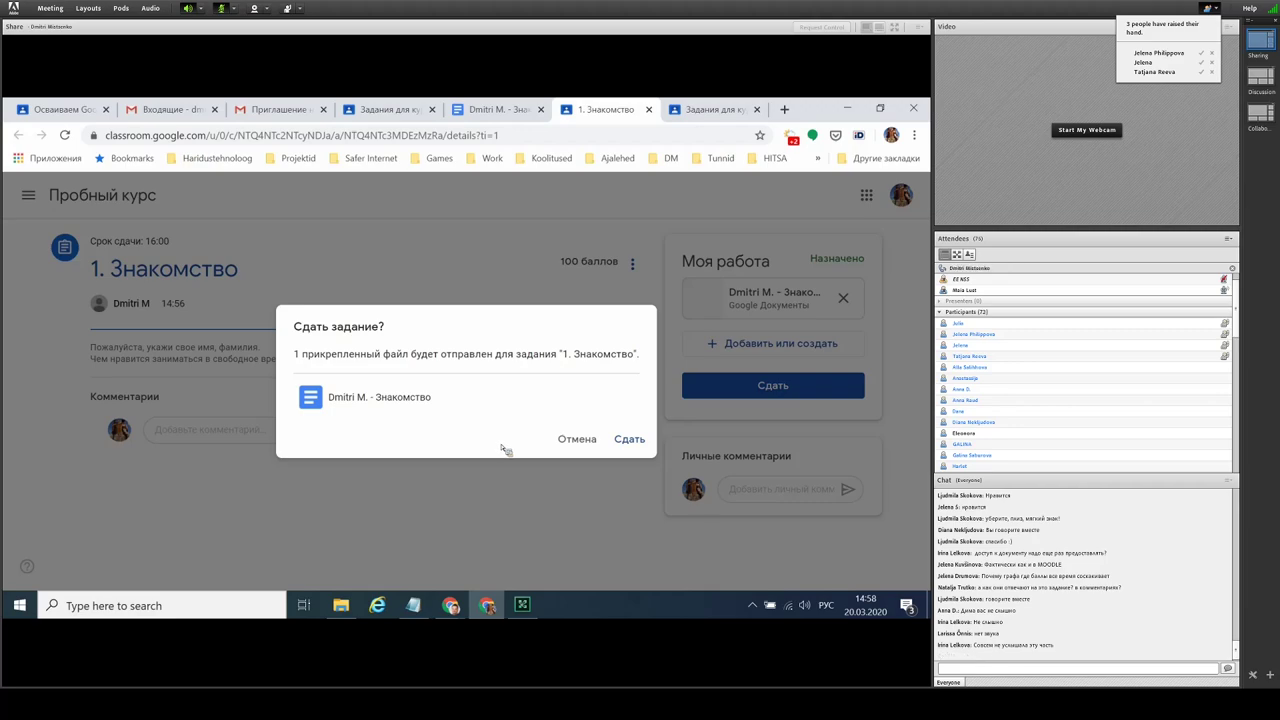
click(629, 440)
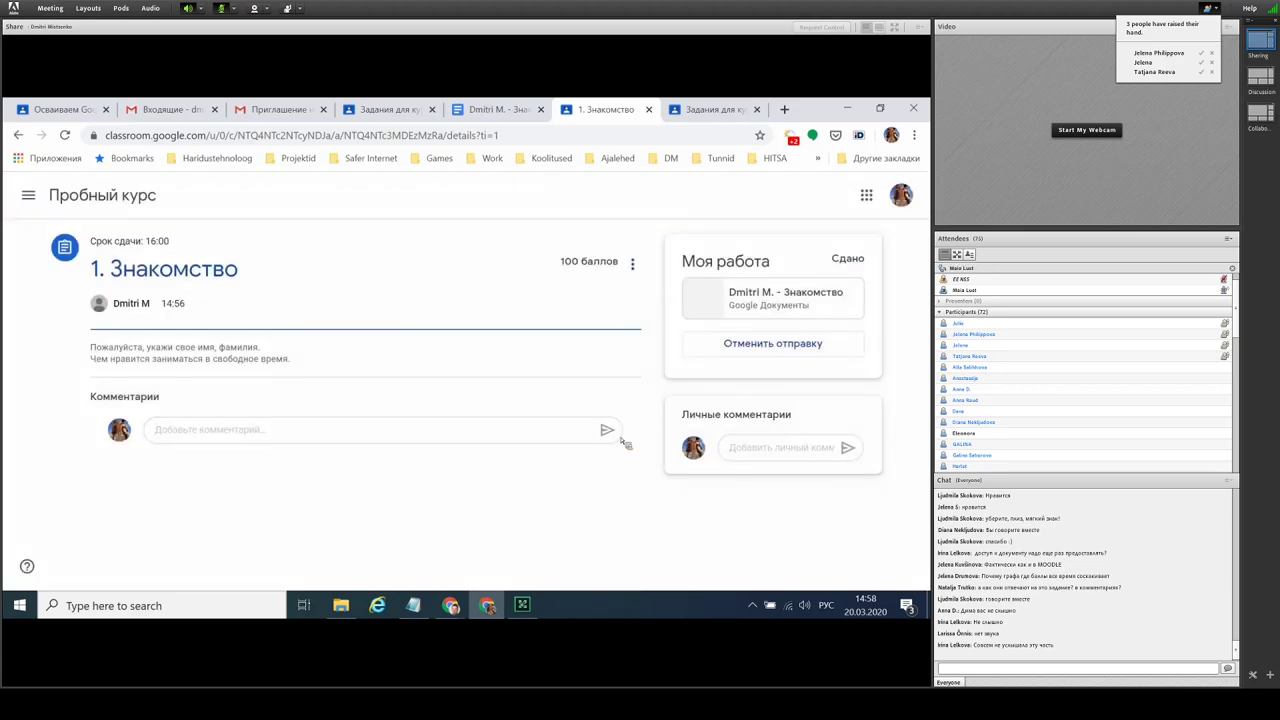
Step: View the submitted document as the student, and open the same submission for "1. Знакомство" from the teacher's assignments page
click(750, 301)
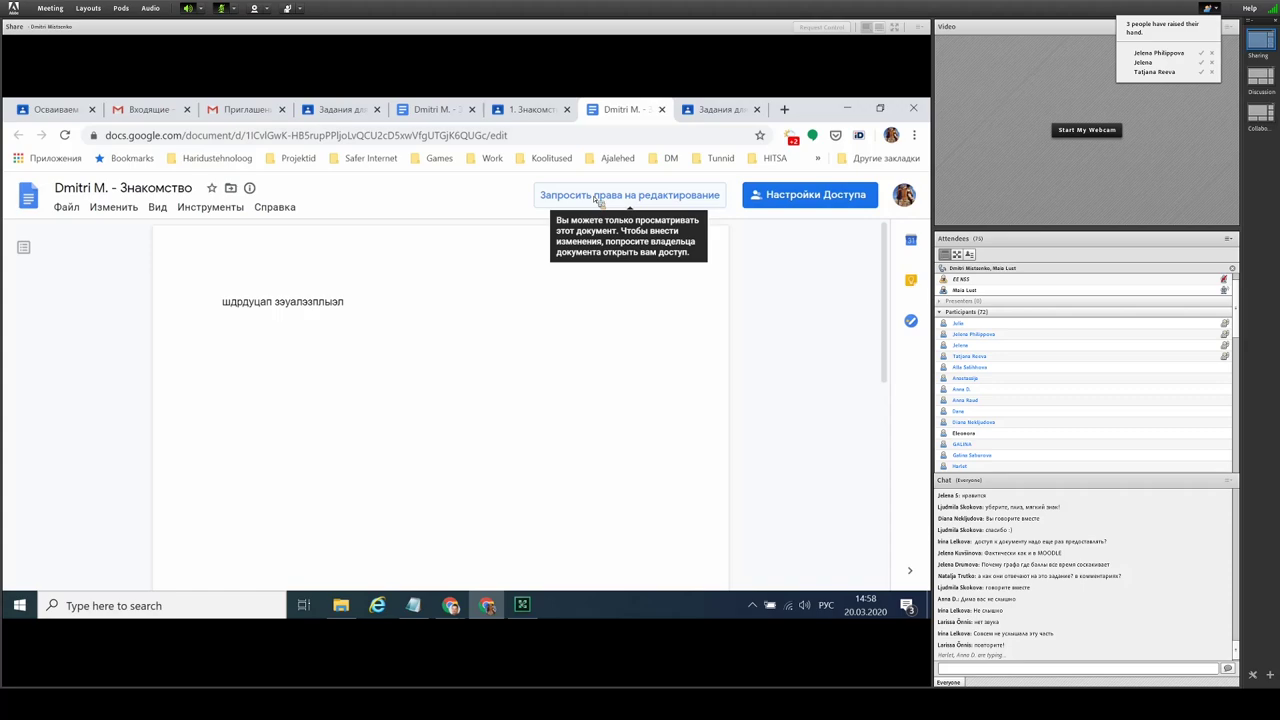
click(713, 112)
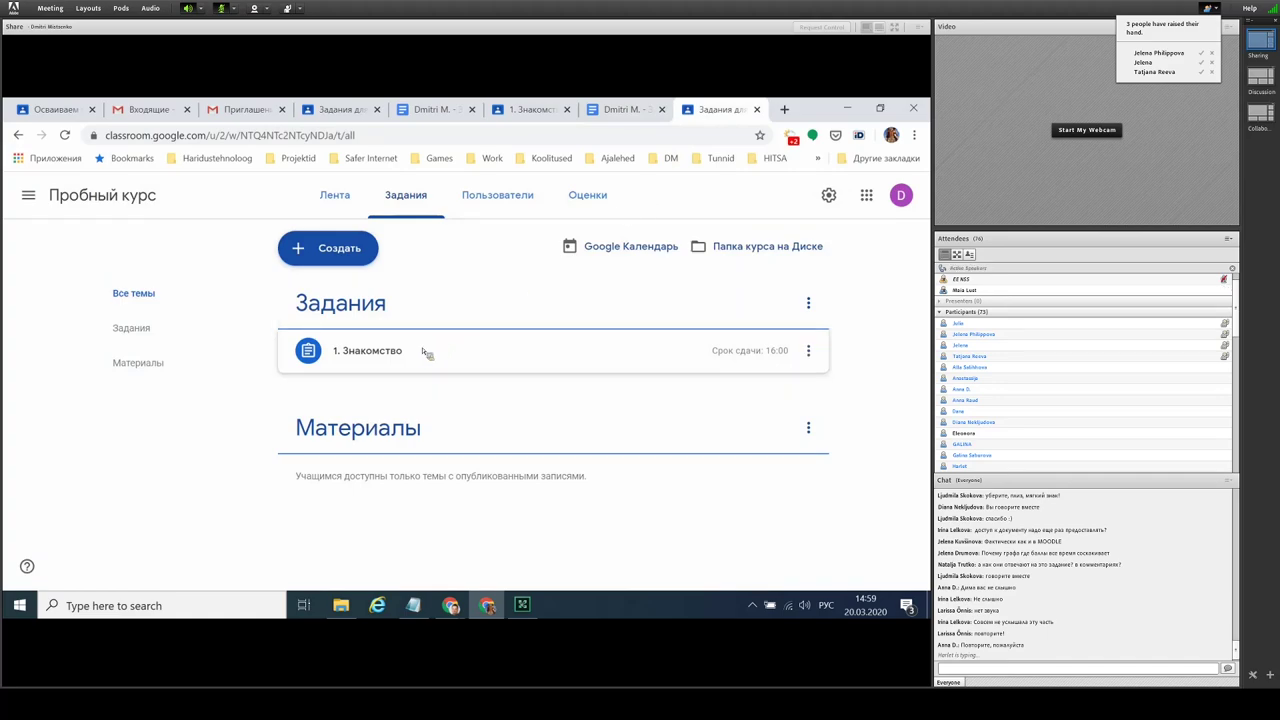
click(386, 352)
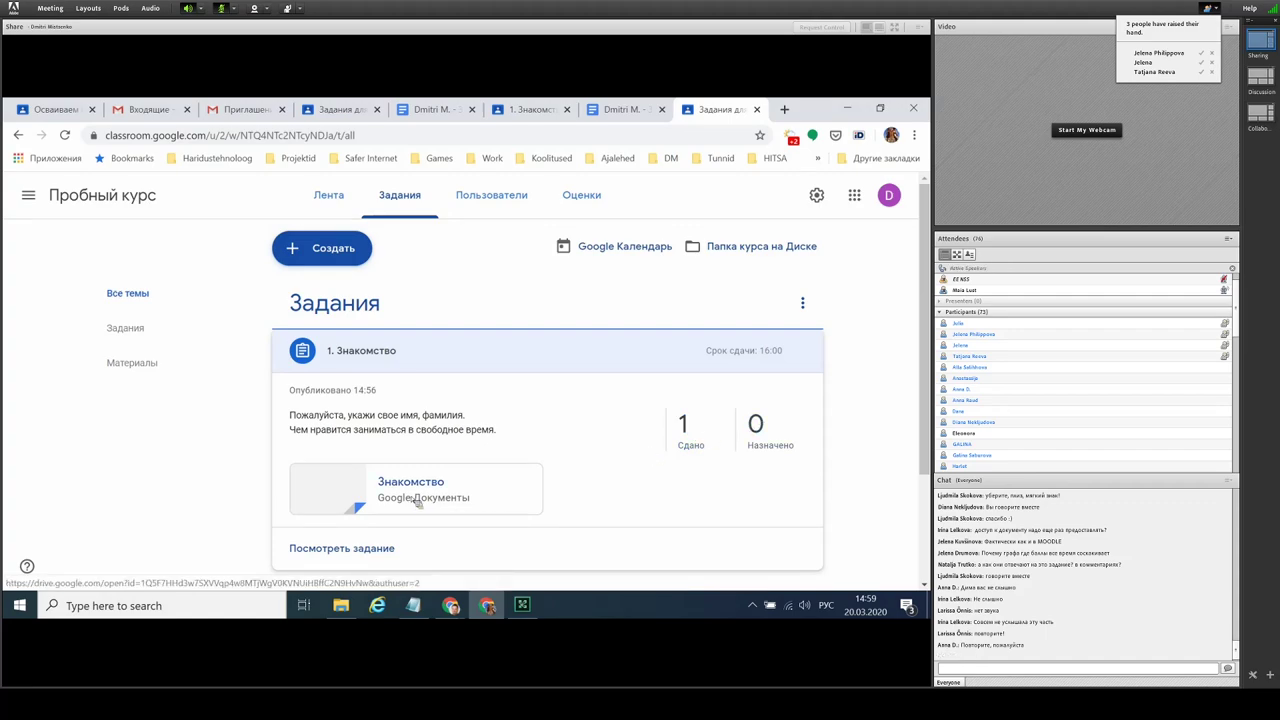
click(690, 430)
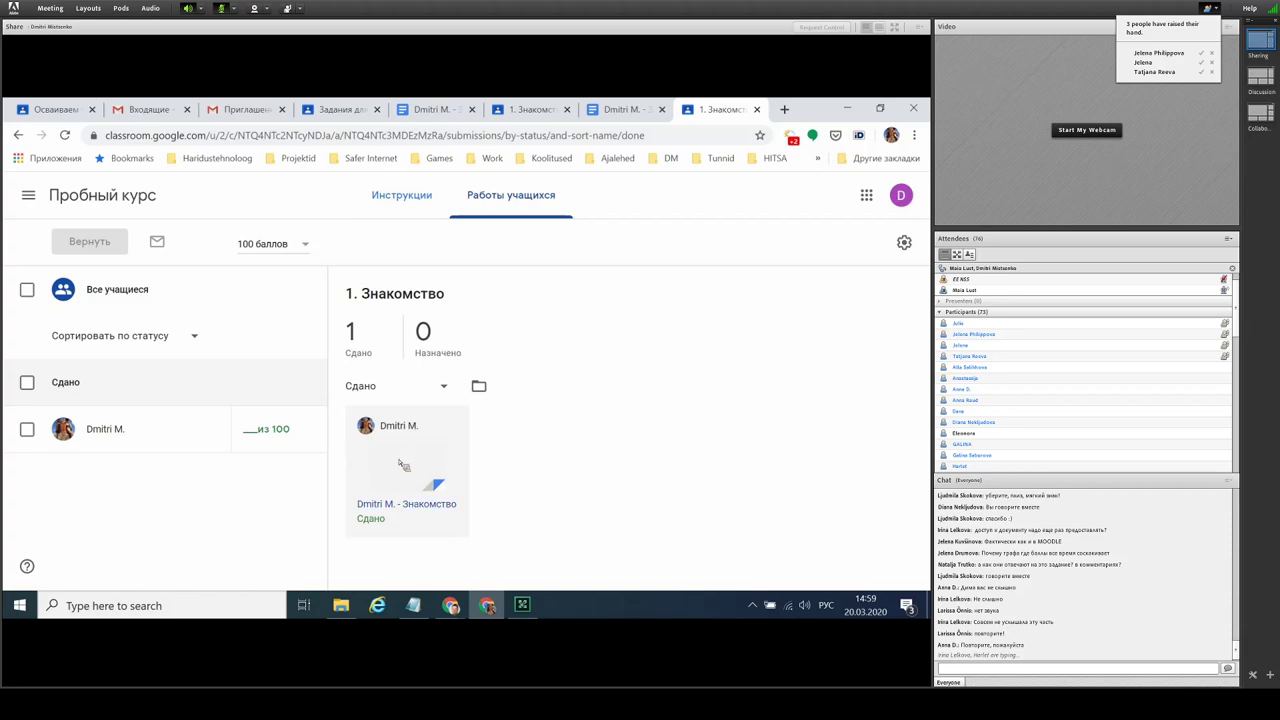
click(402, 465)
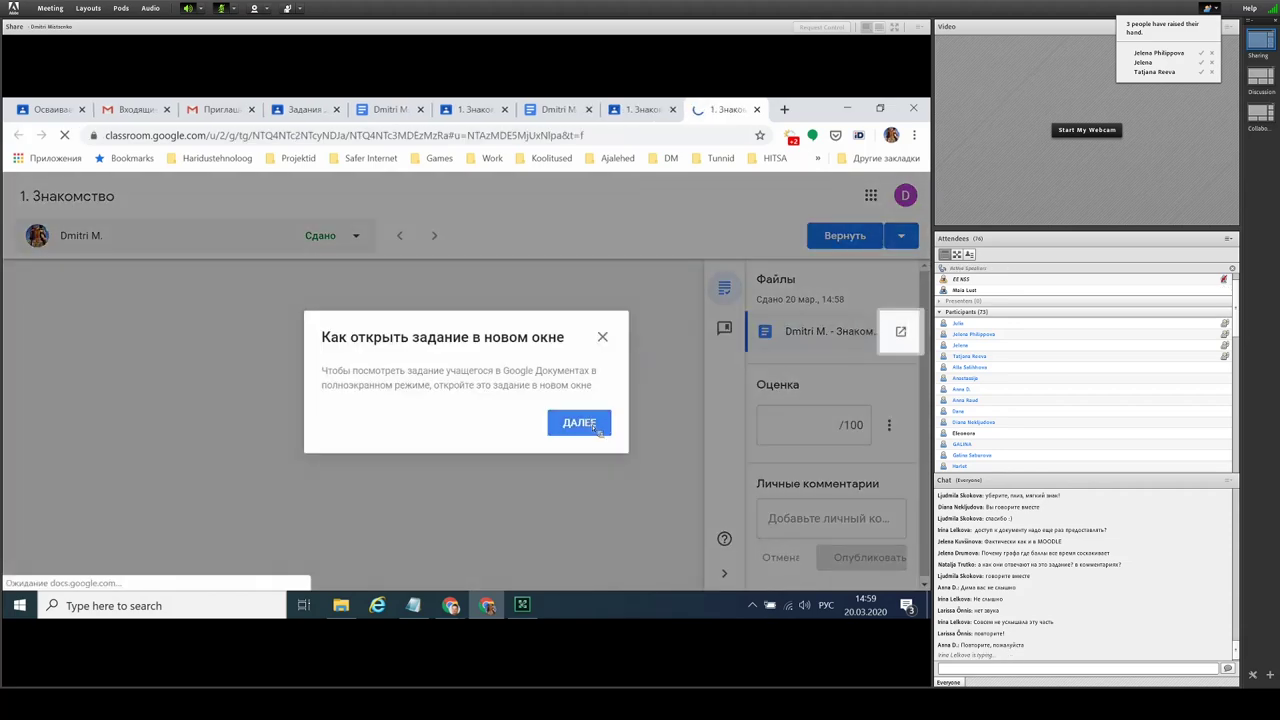
Step: Dismiss the grading tool's introductory tips and suggest deleting "лыэл" and adding a paragraph in the student's document
click(582, 424)
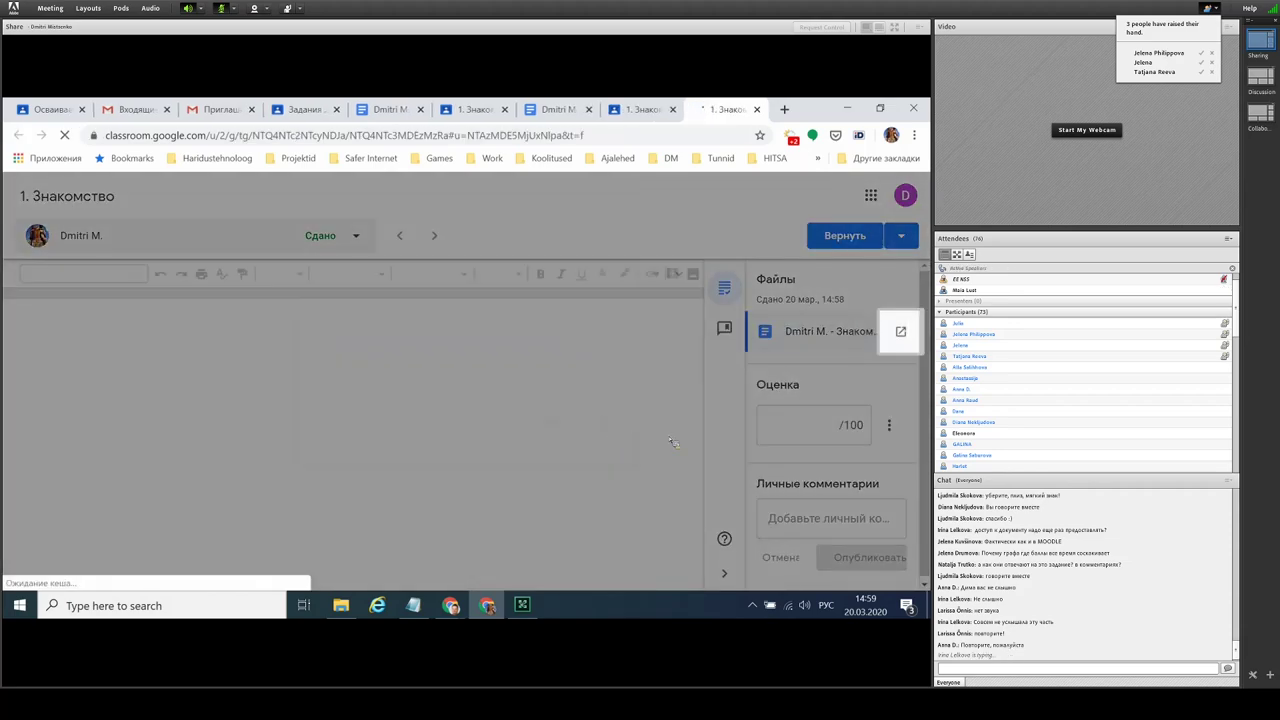
click(593, 450)
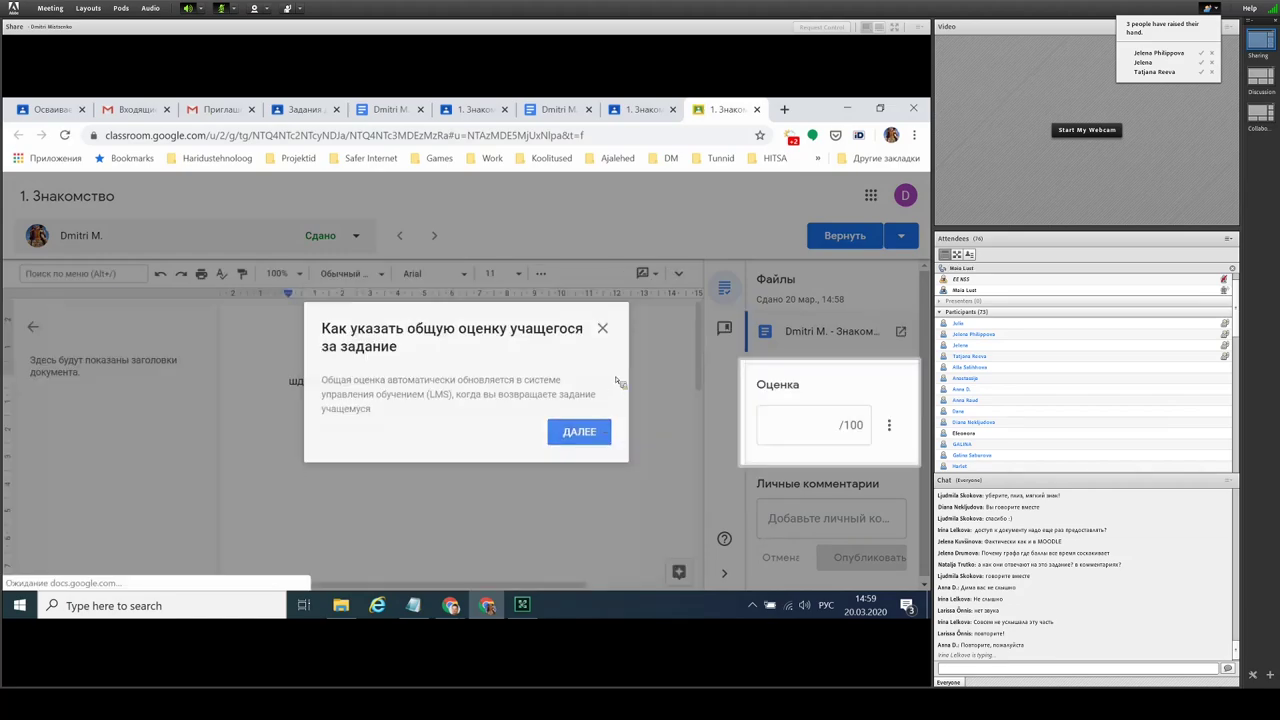
click(585, 435)
click(608, 330)
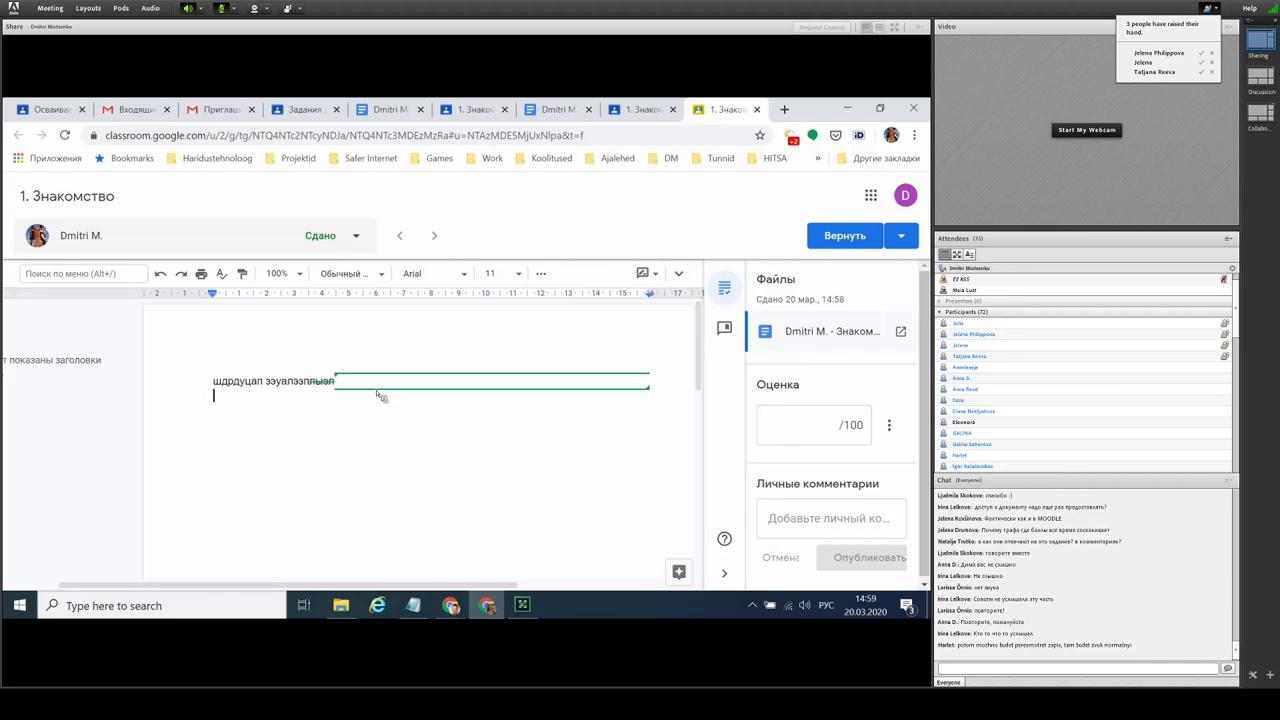
Step: Look at the comment bank for the student's work and dismiss its introduction
double_click(300, 388)
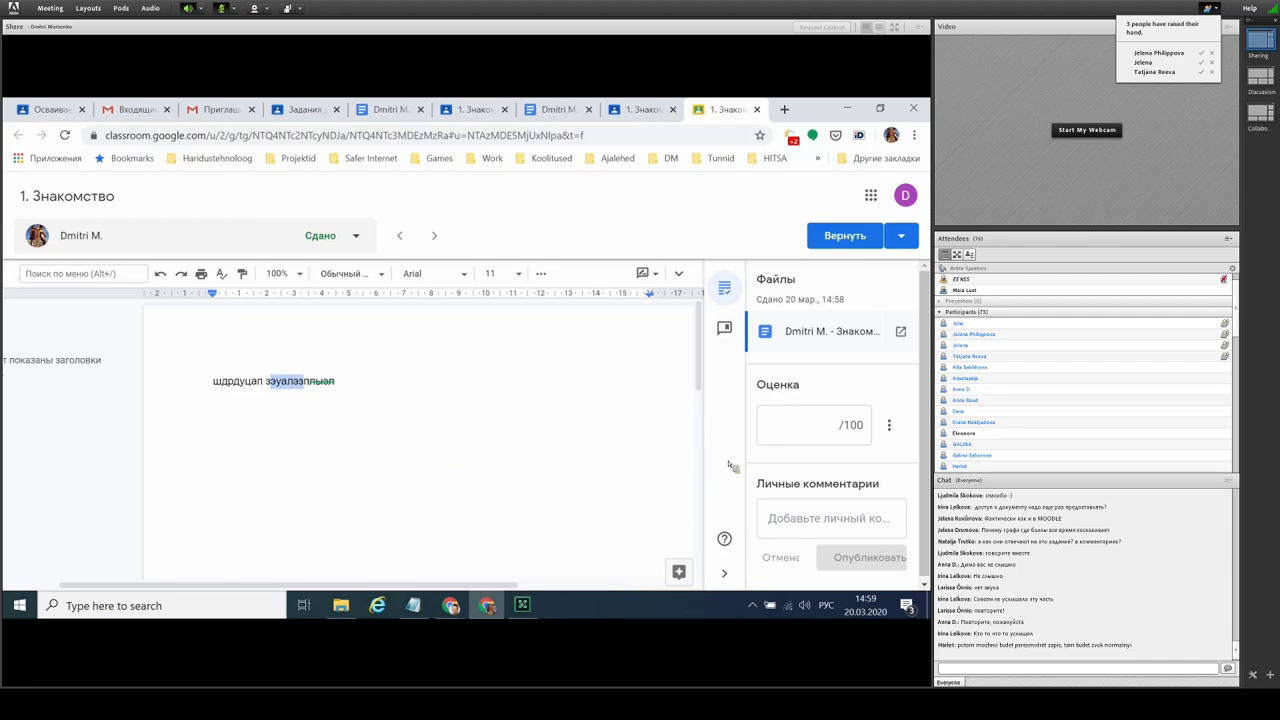
click(725, 330)
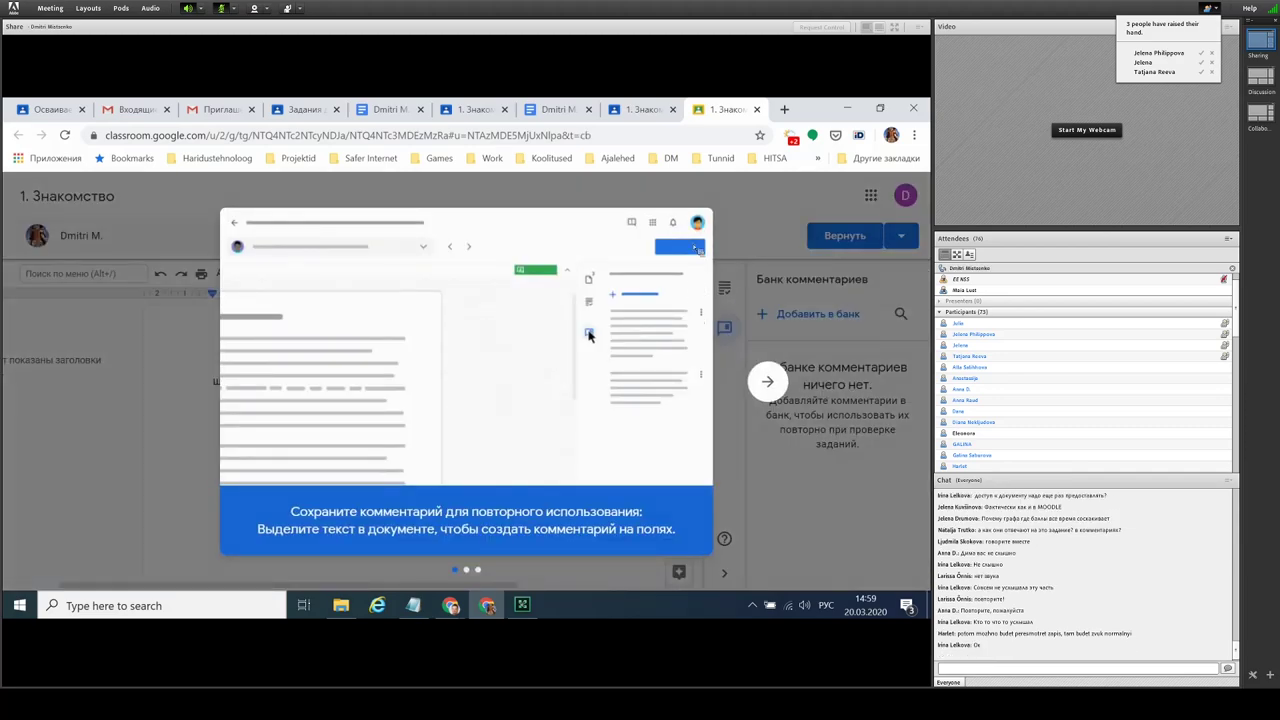
click(553, 547)
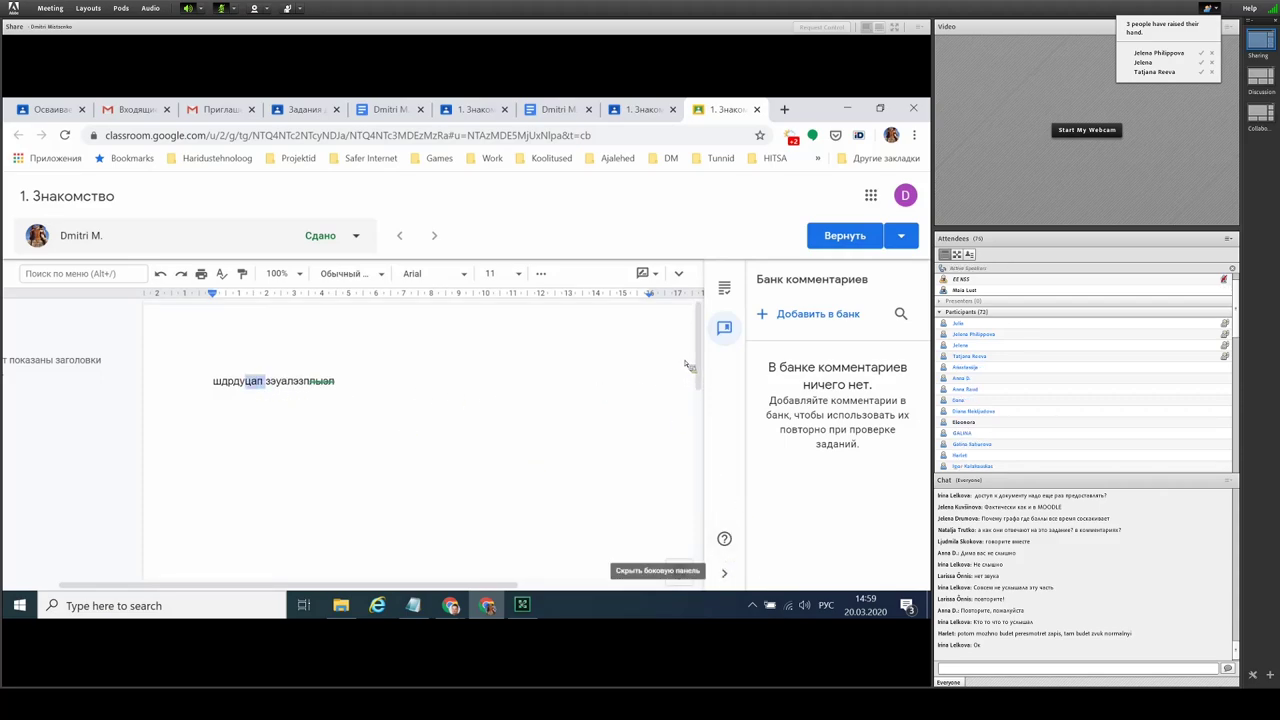
Step: Show the document's full header and attach the comment "Исправь" to the selected text "цап"
click(679, 274)
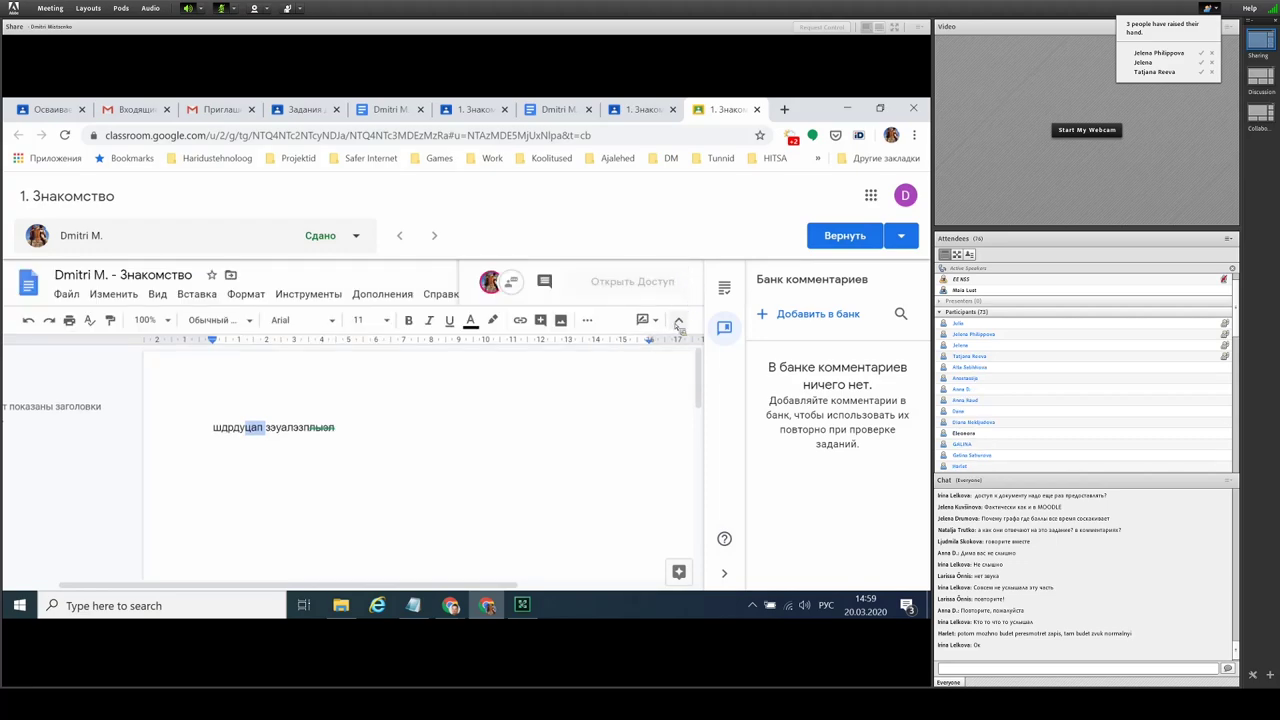
click(679, 320)
click(679, 274)
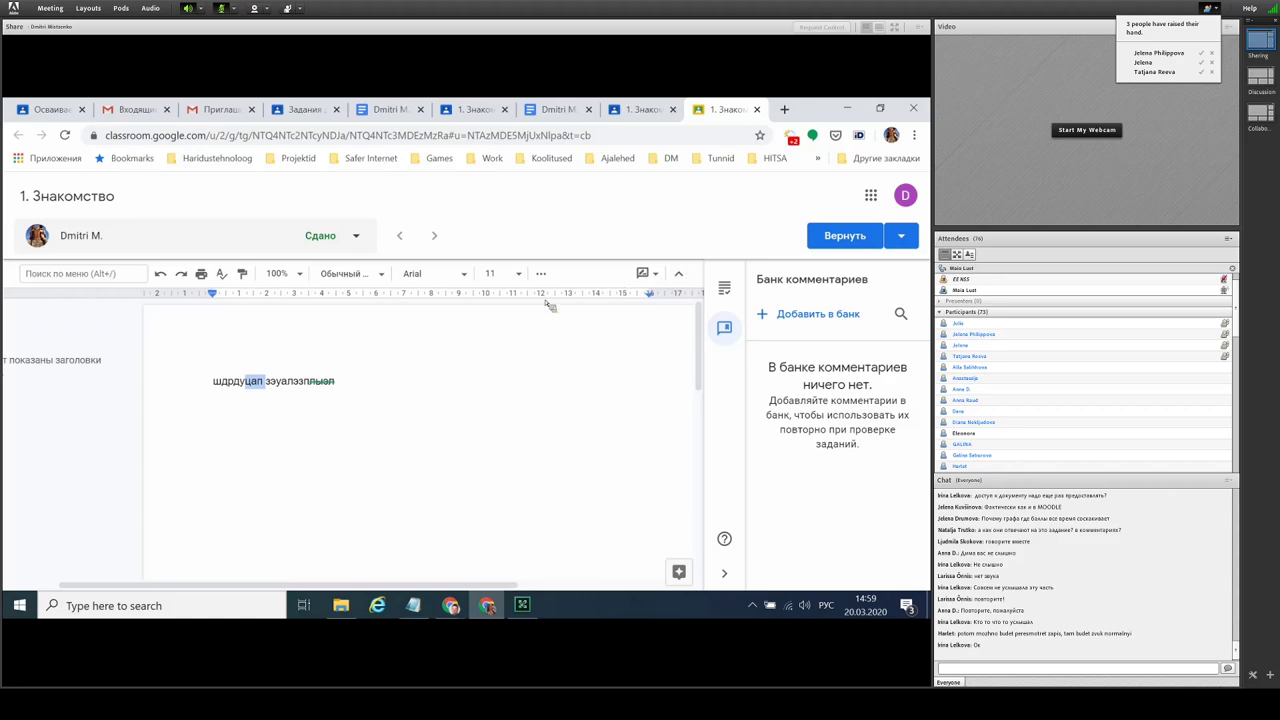
click(544, 282)
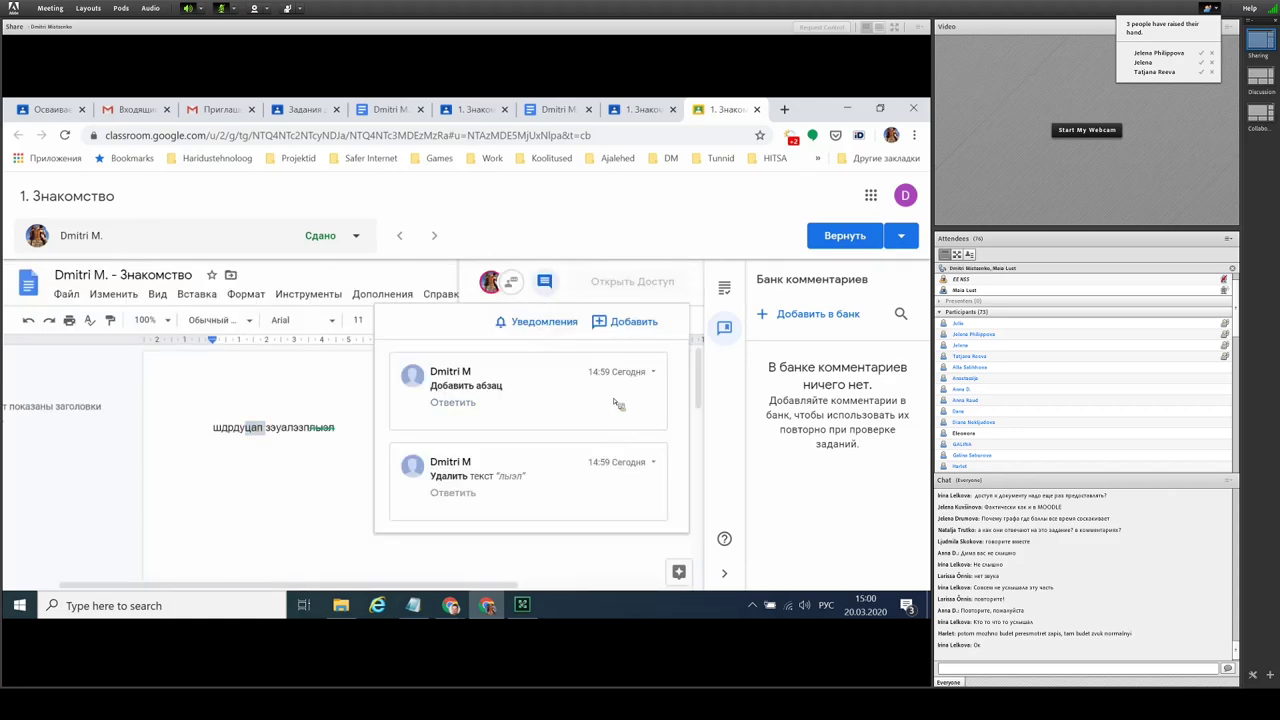
click(635, 323)
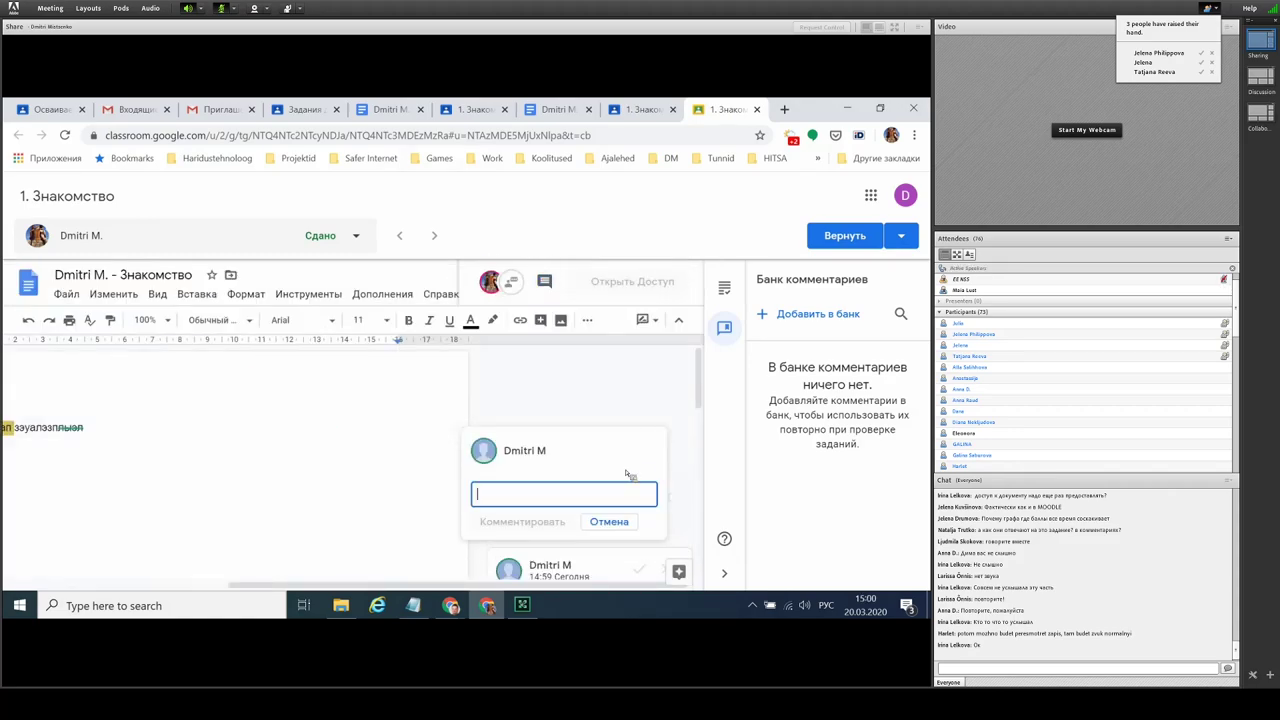
text(Исправь)
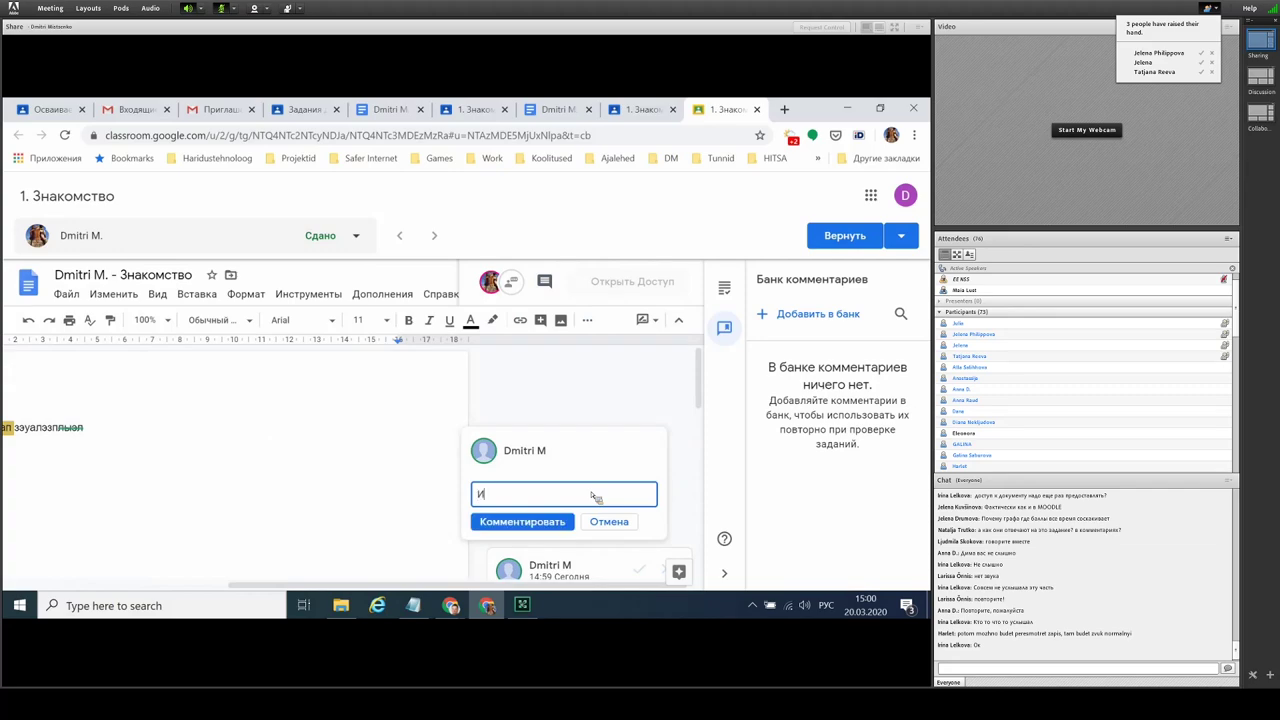
click(522, 521)
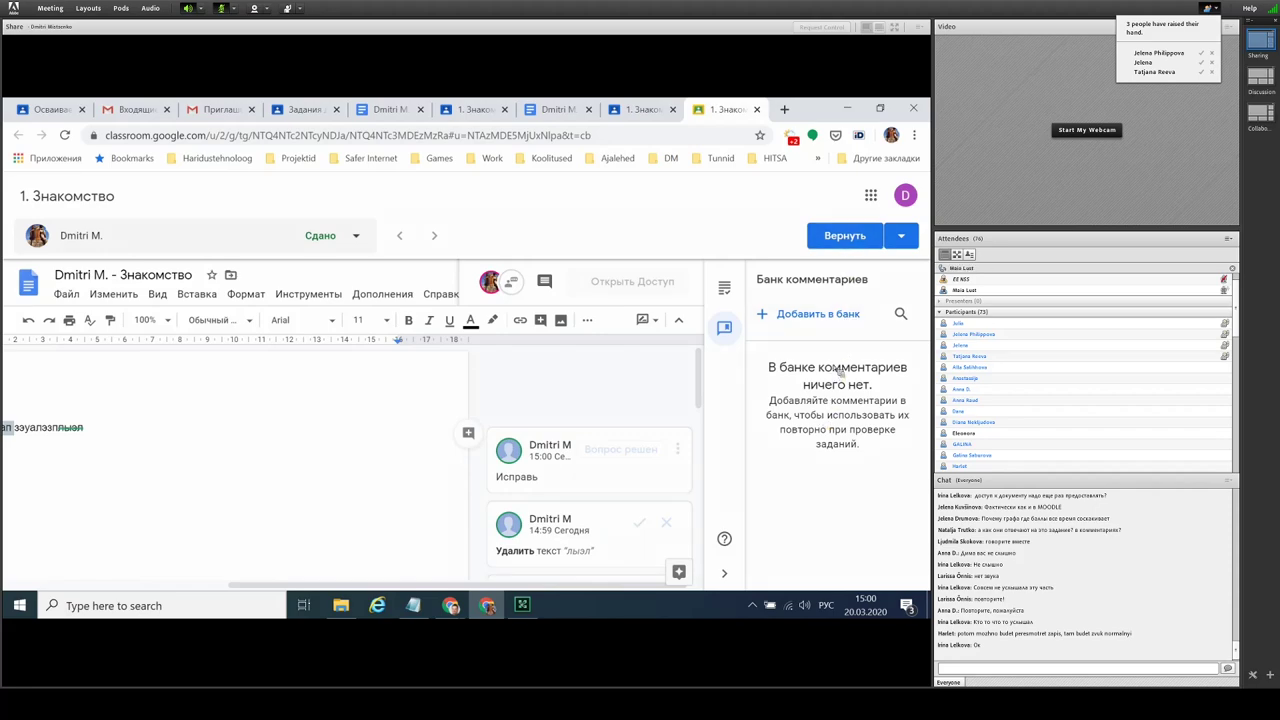
Step: Post the private comment "Молодец" on the submission and return the work to the student without a grade
click(845, 237)
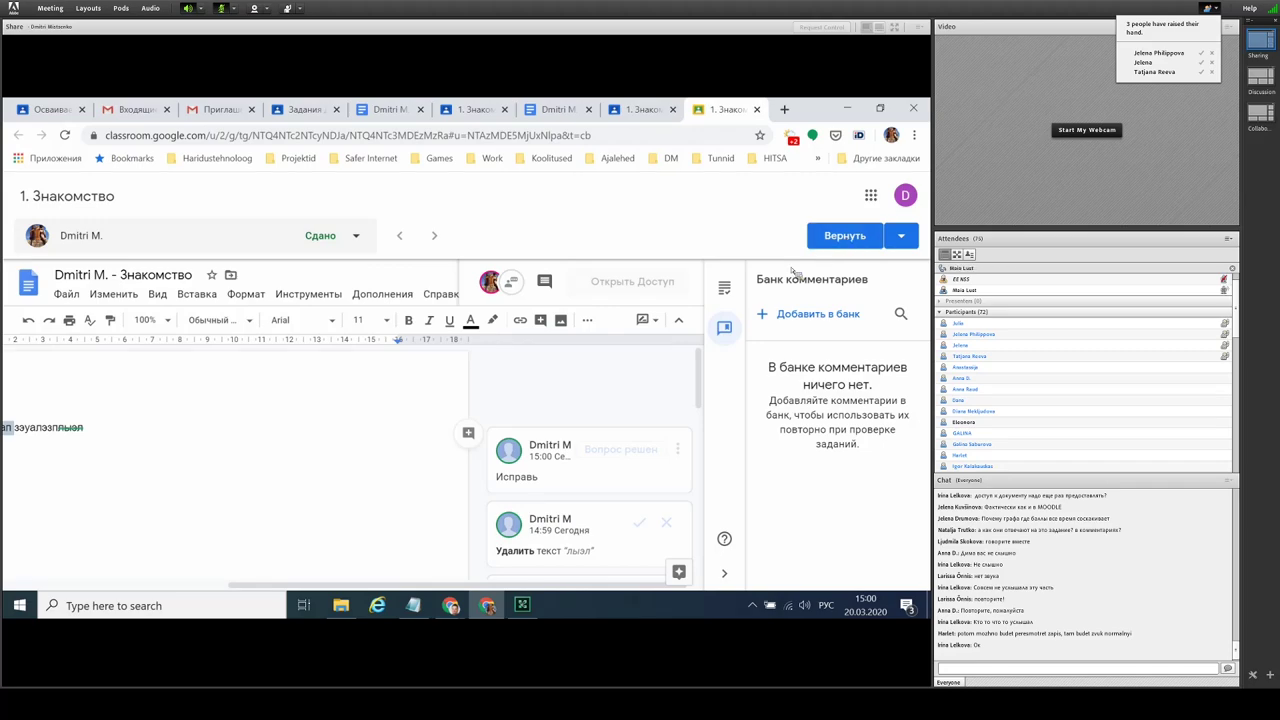
click(726, 289)
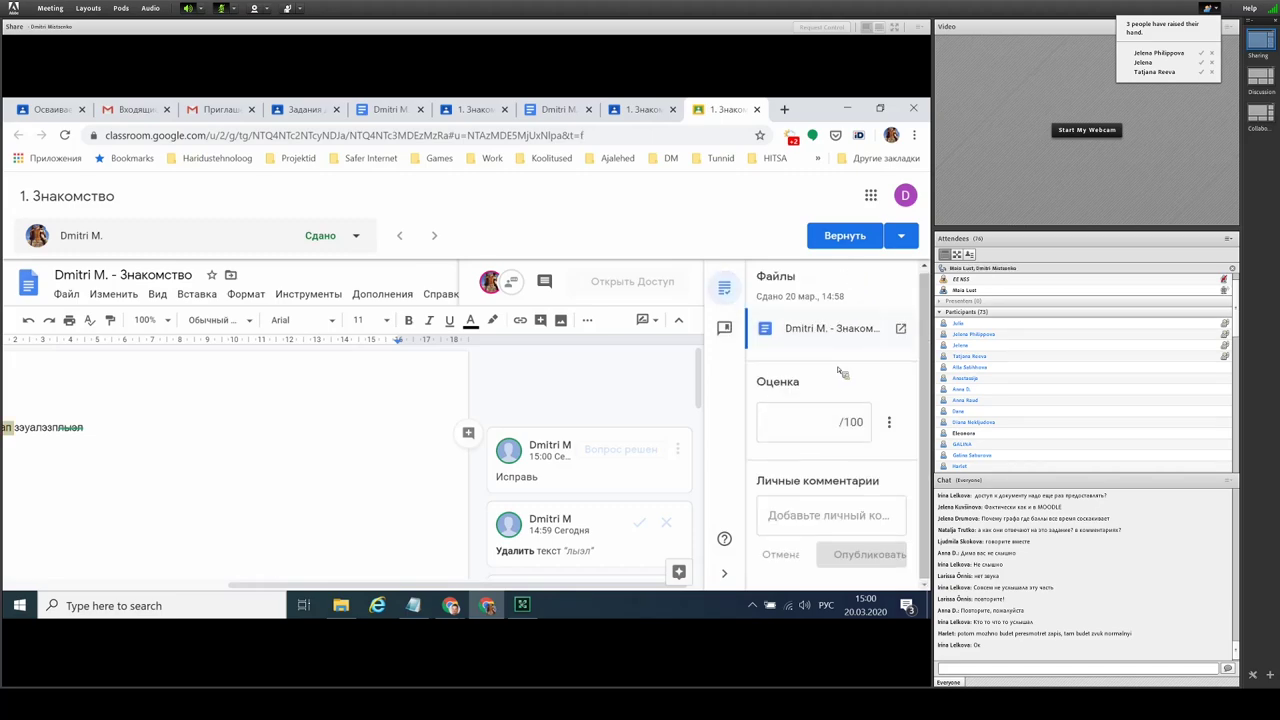
click(835, 437)
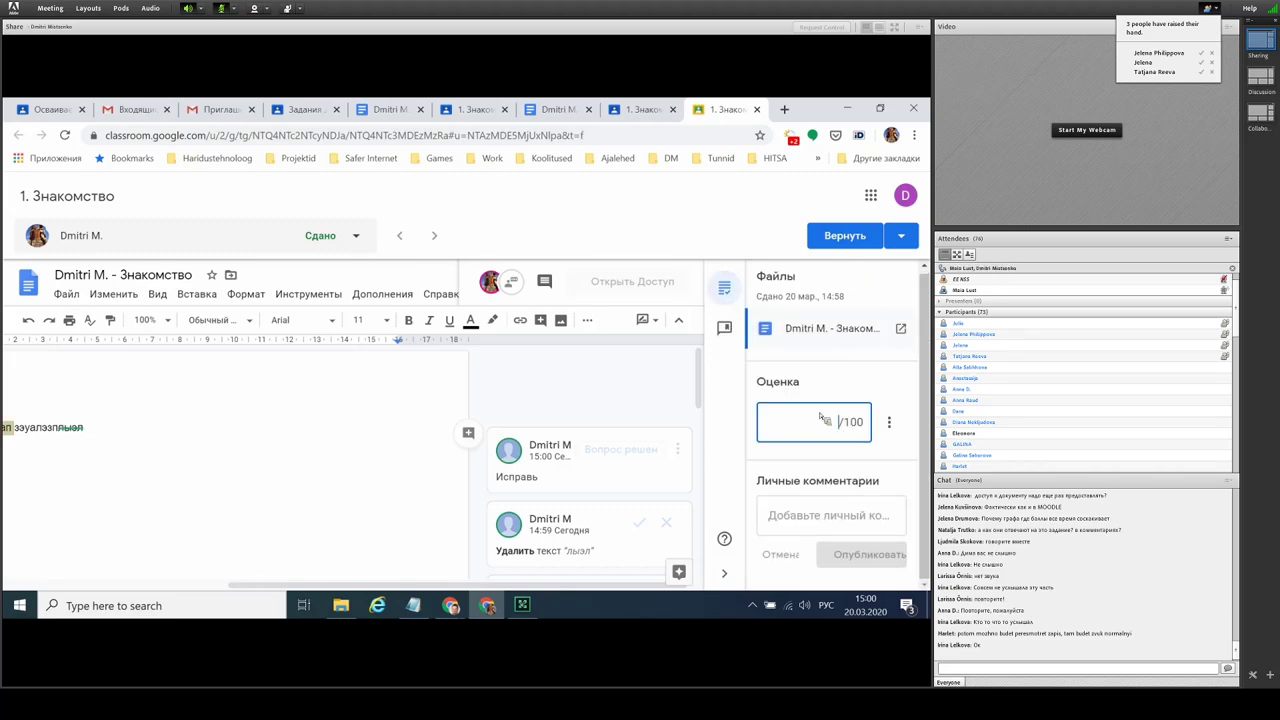
click(804, 519)
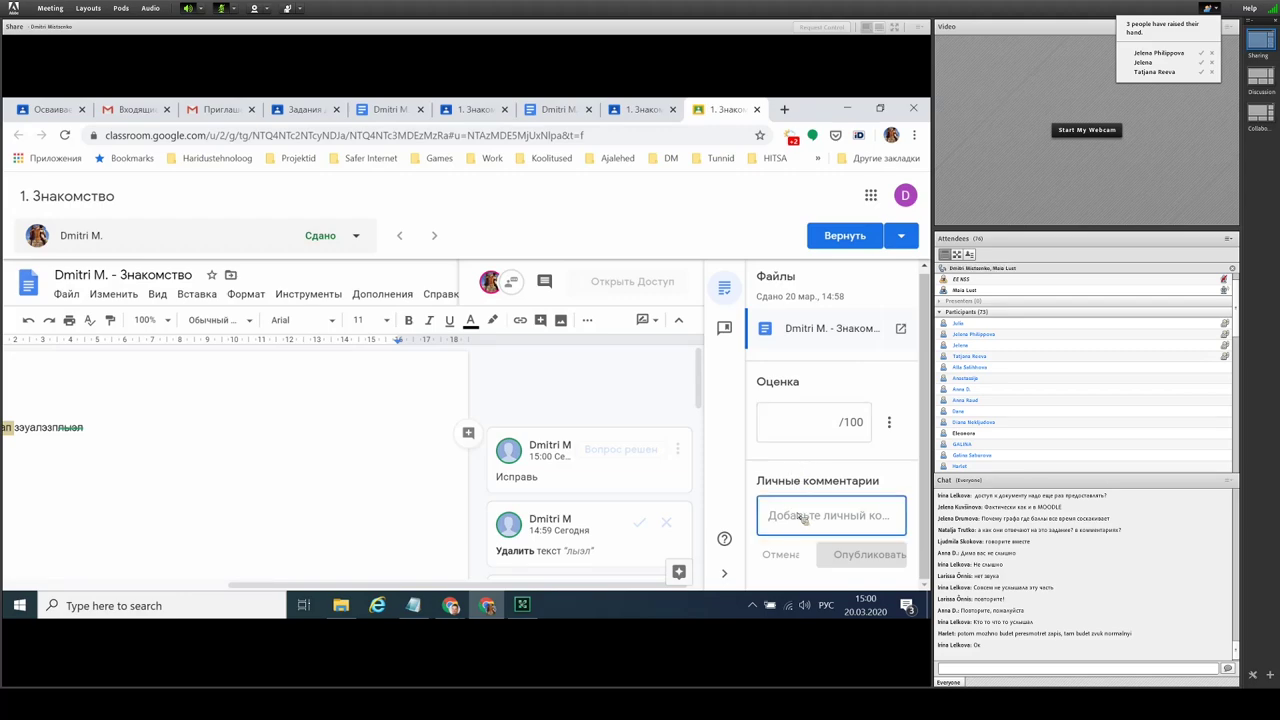
text(Мо)
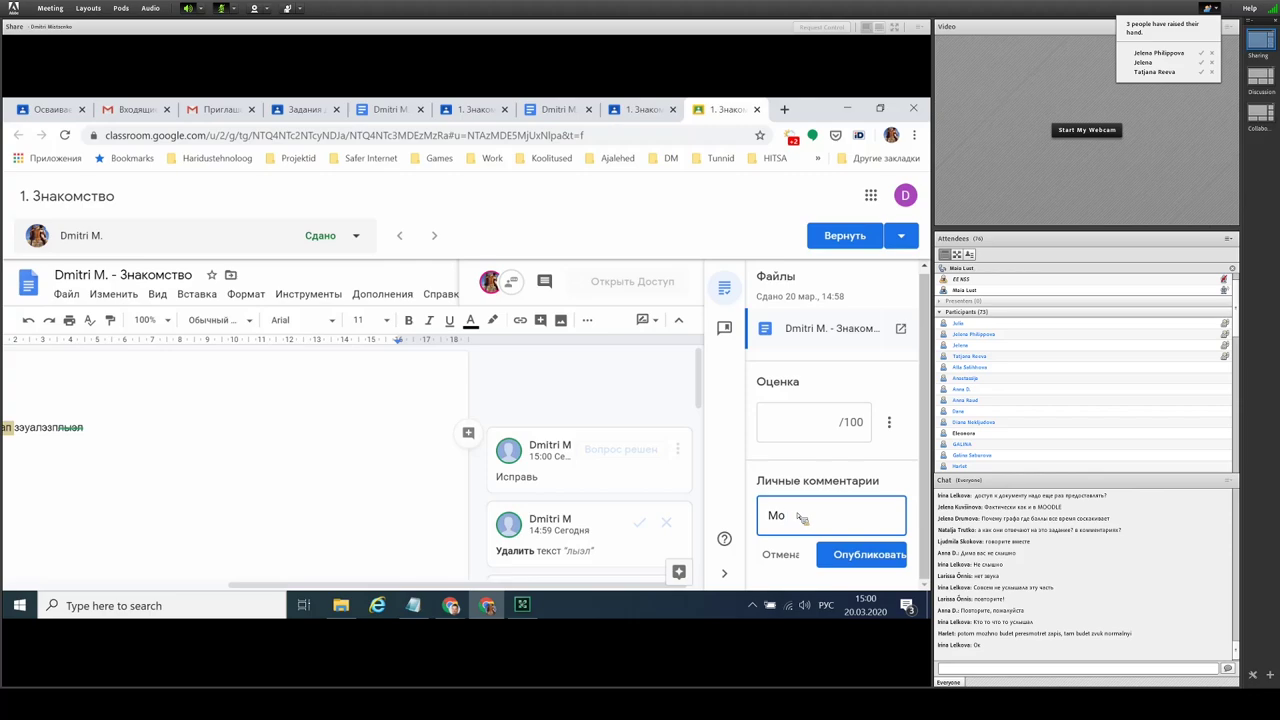
text(олодей)
key(BackSpace)
text(ц)
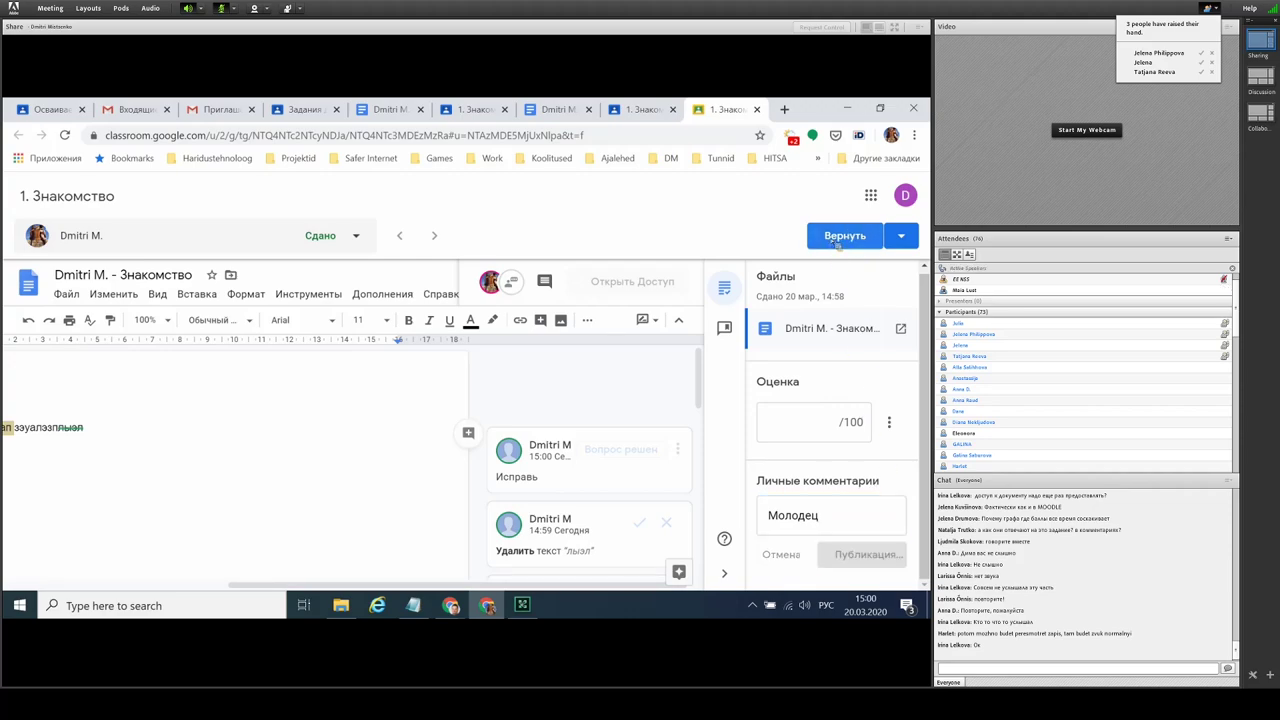
click(838, 243)
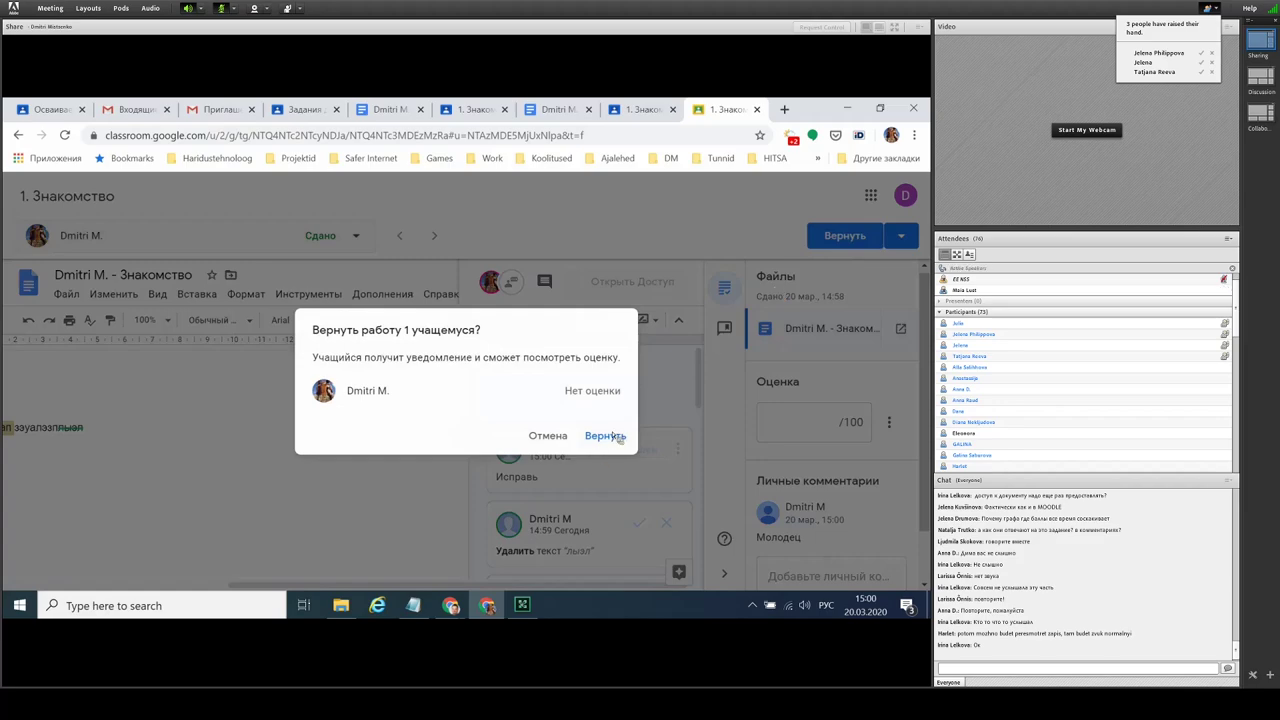
click(606, 436)
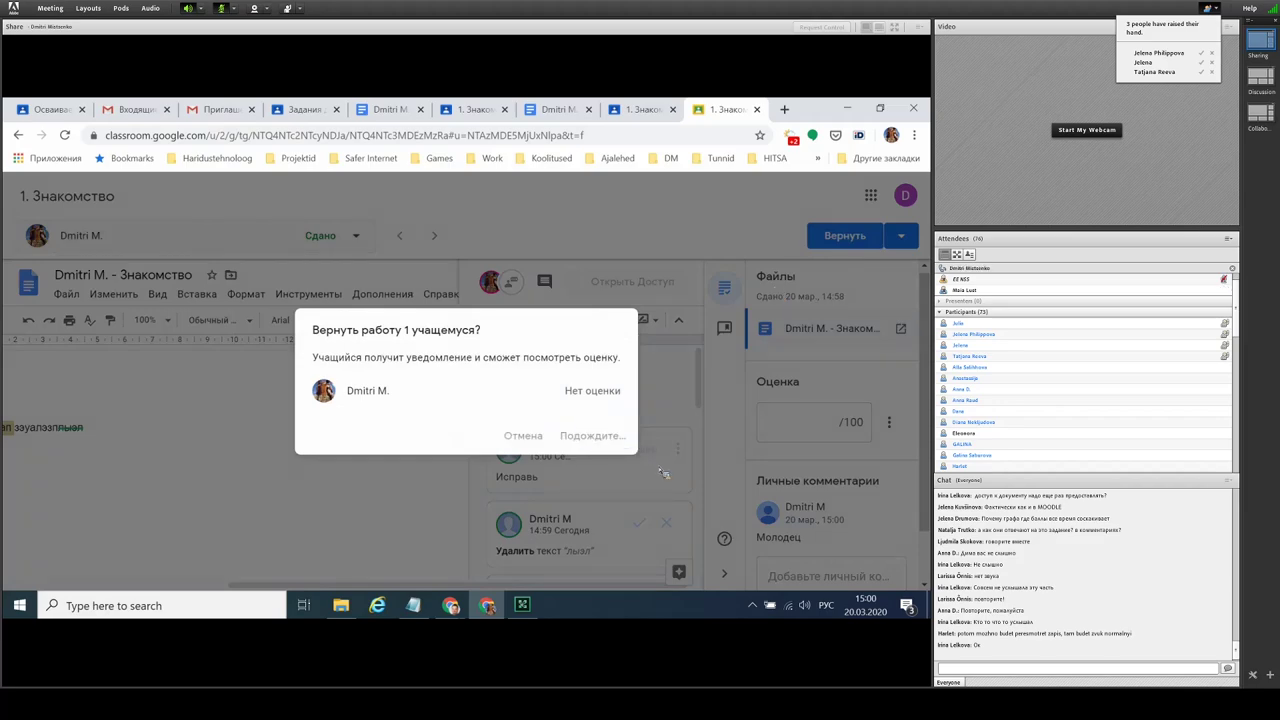
Step: Reload the student's page for "1. Знакомство" and open the returned document to view the teacher's comment and suggestions
click(638, 111)
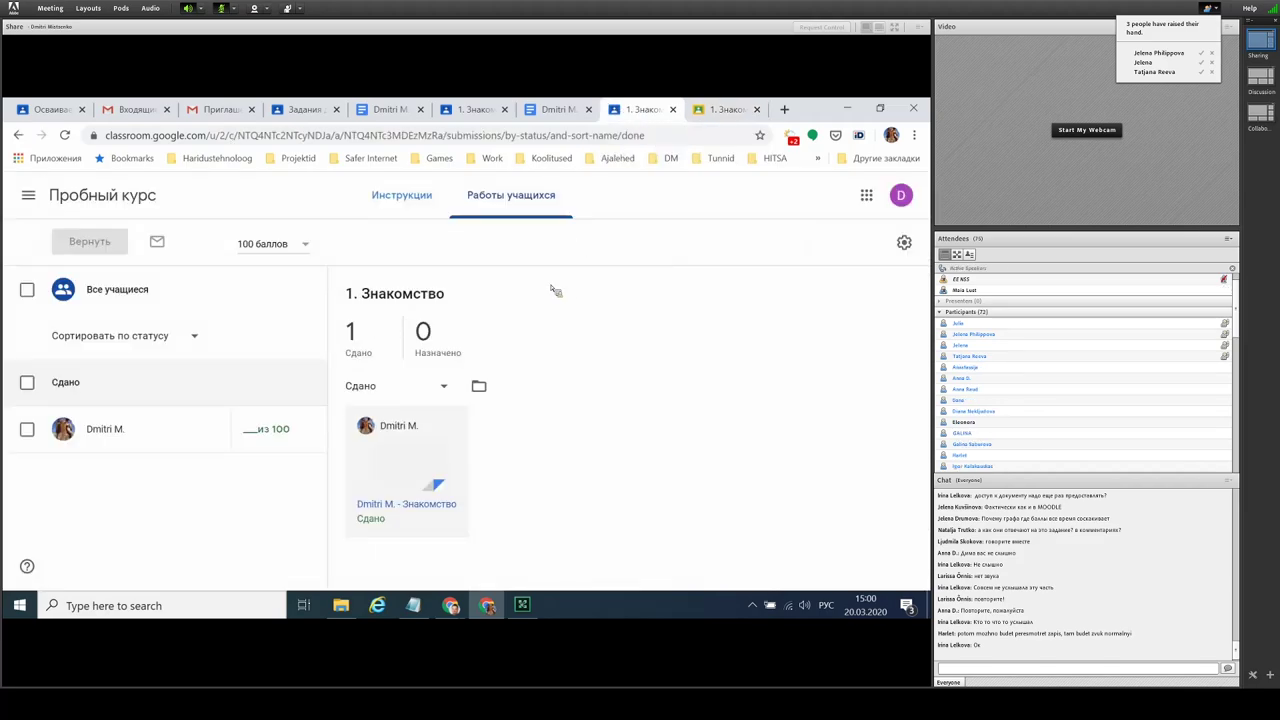
click(470, 112)
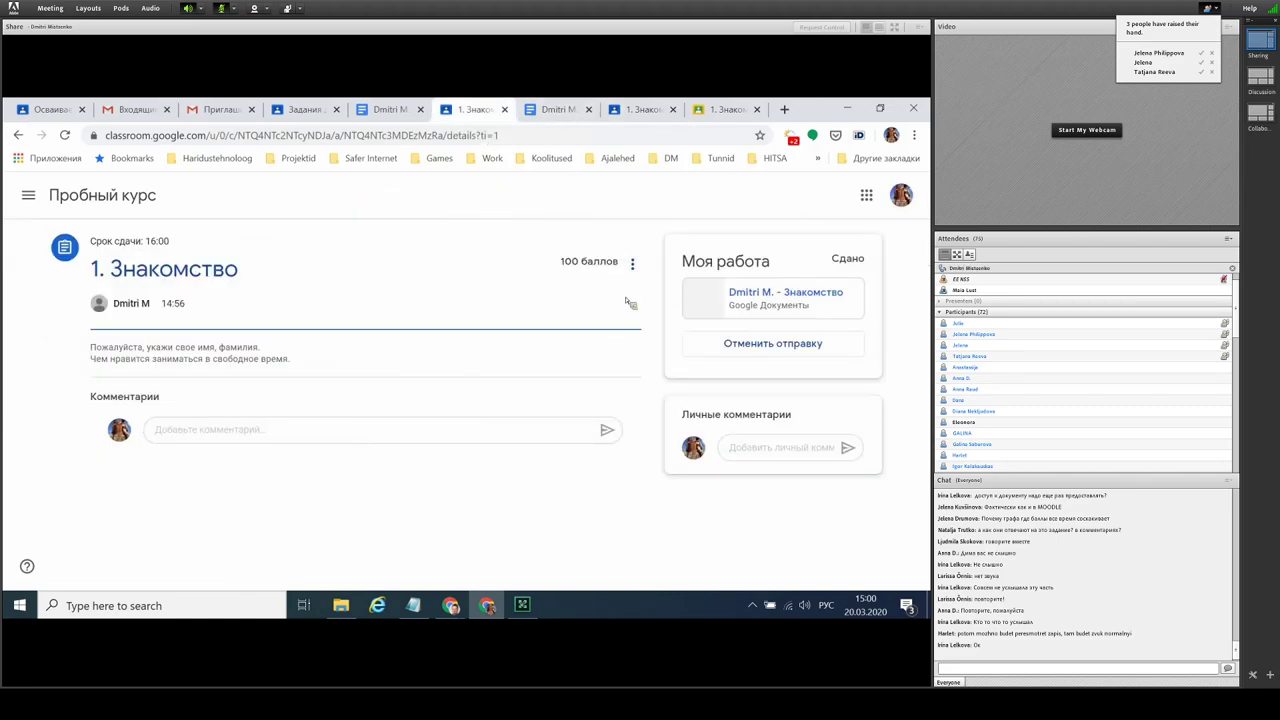
click(589, 110)
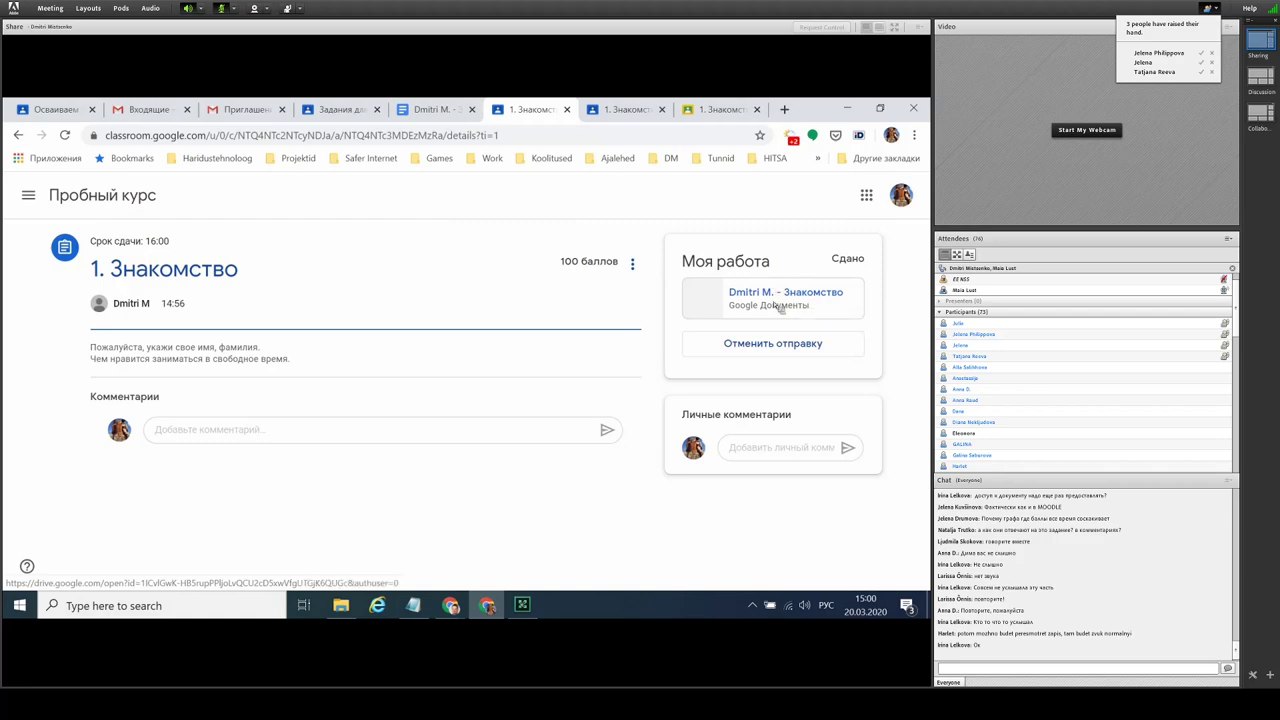
click(65, 135)
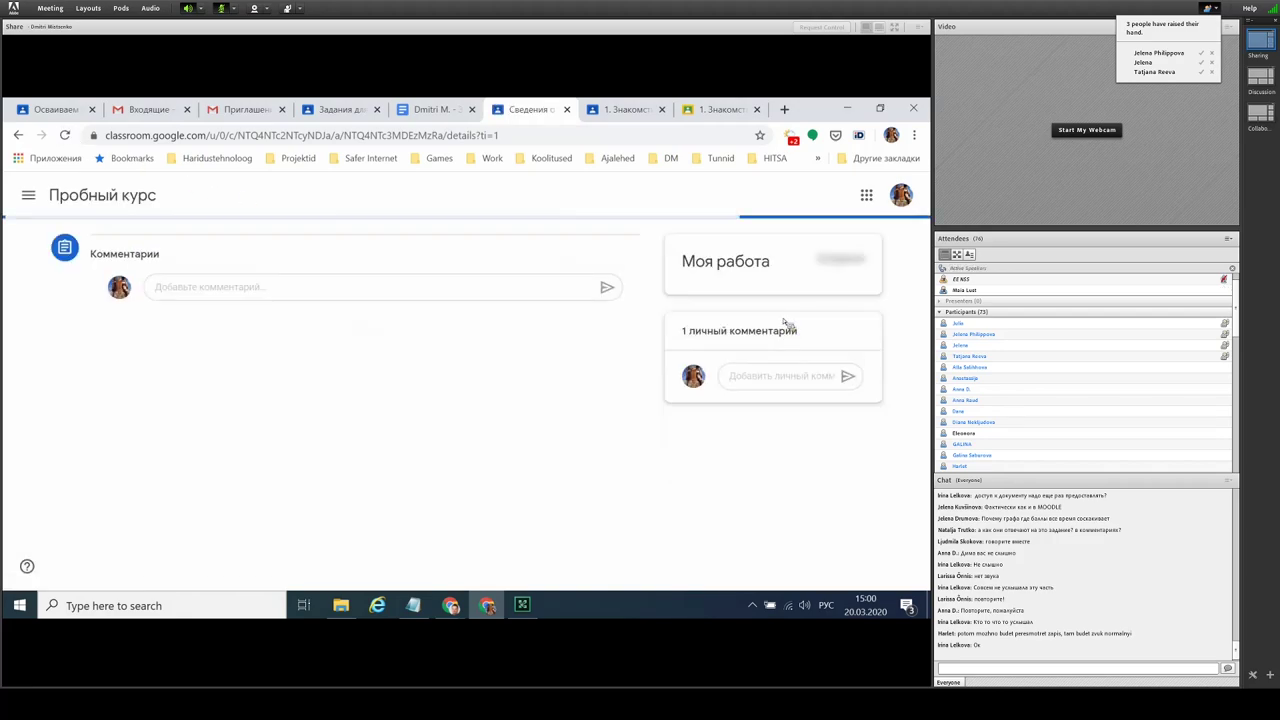
click(766, 385)
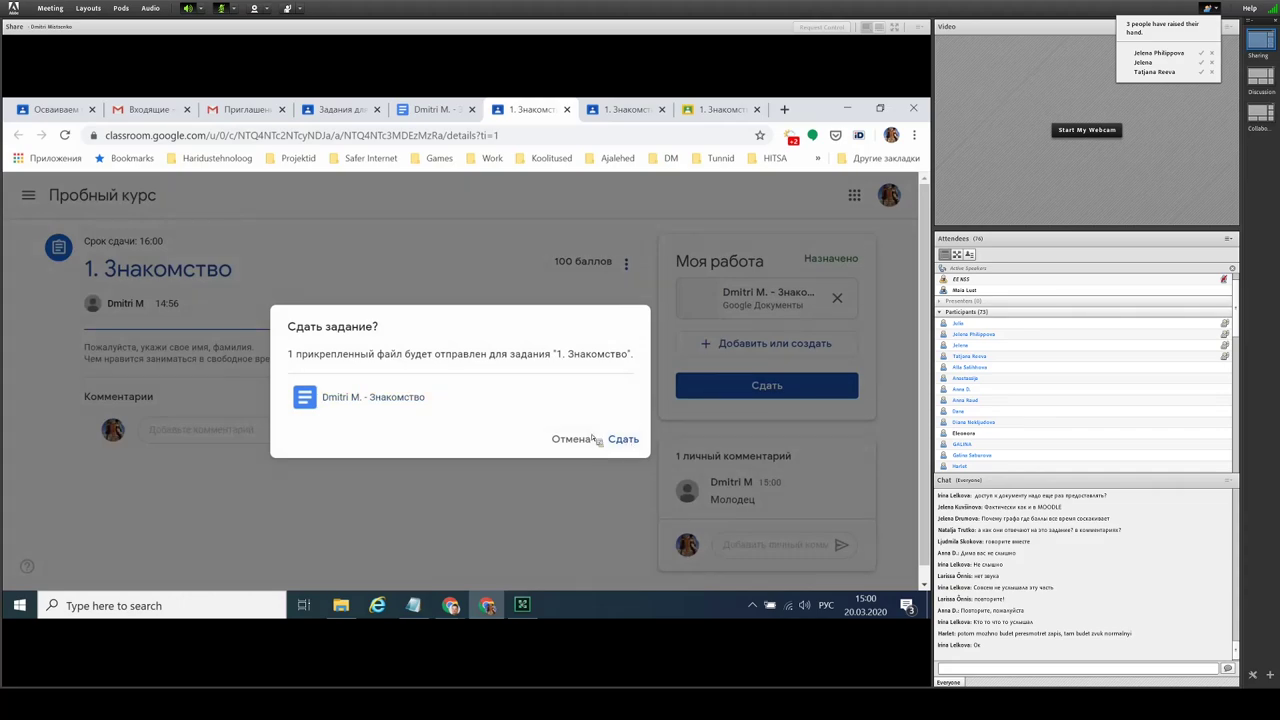
click(584, 439)
click(767, 292)
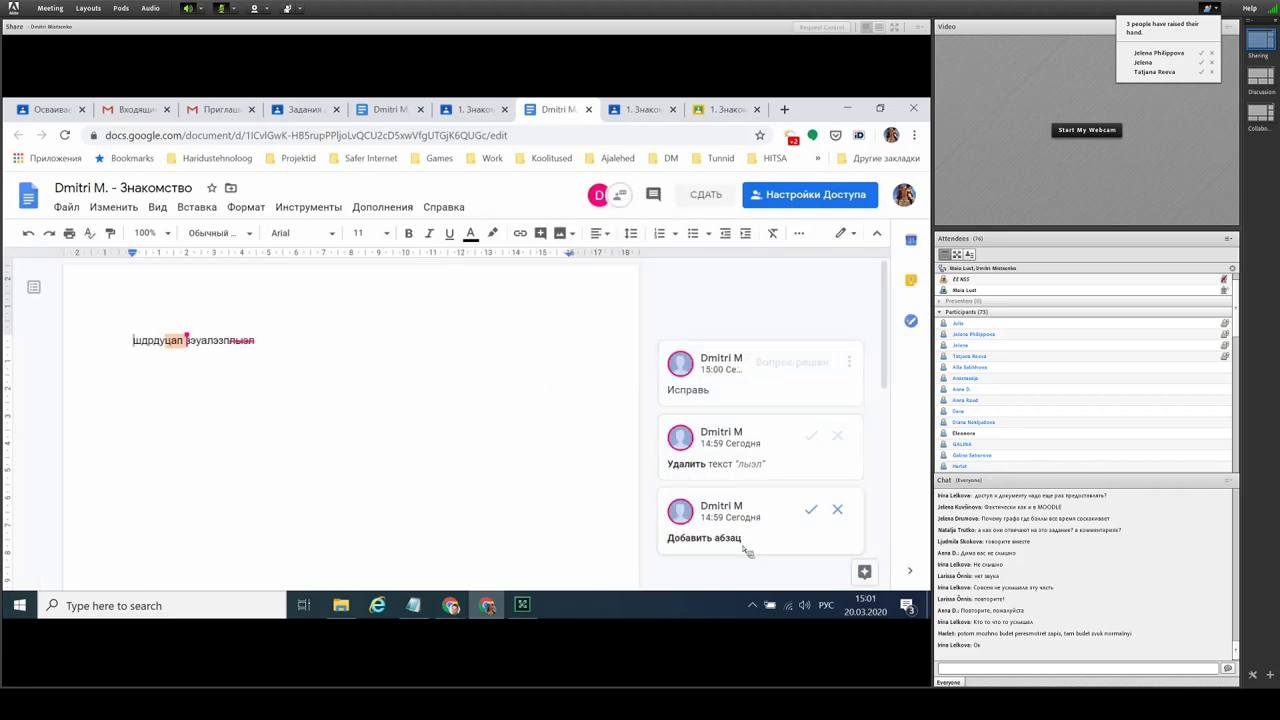
Step: Close the teacher's grading page for "1. Знакомство" and open the classwork list "Задания" of "Пробный курс" as teacher
click(474, 109)
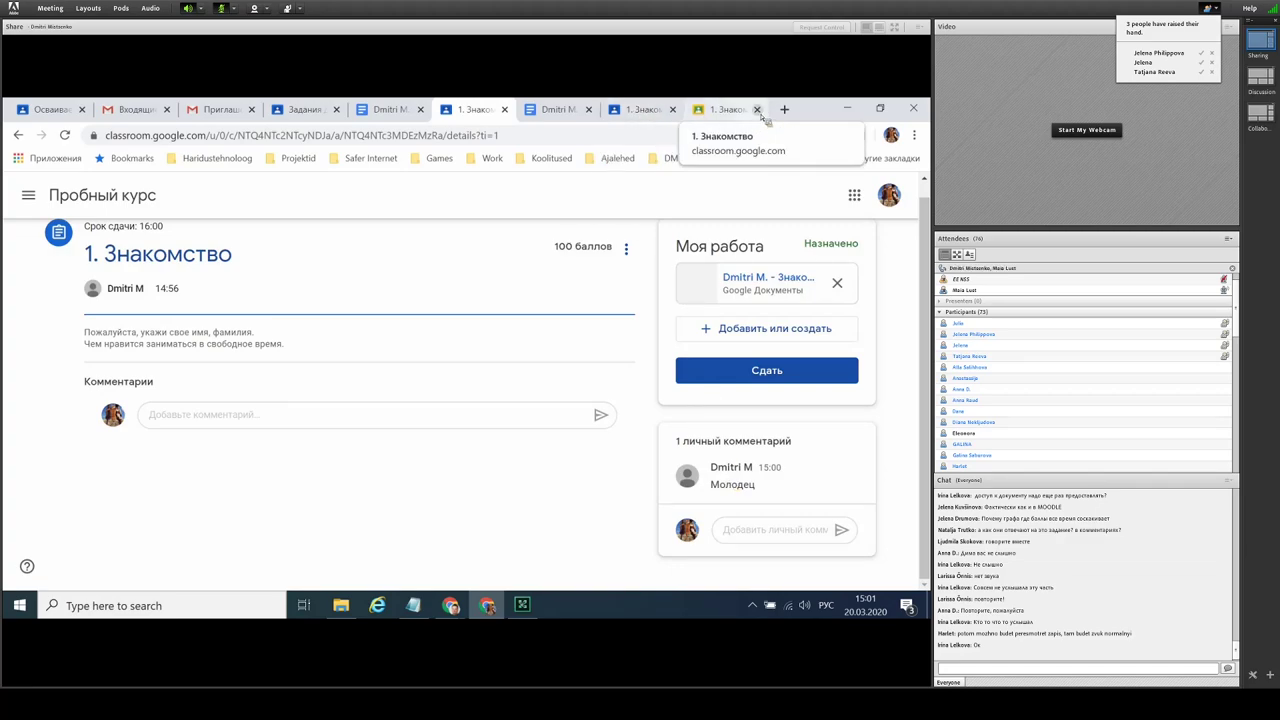
click(756, 109)
click(714, 116)
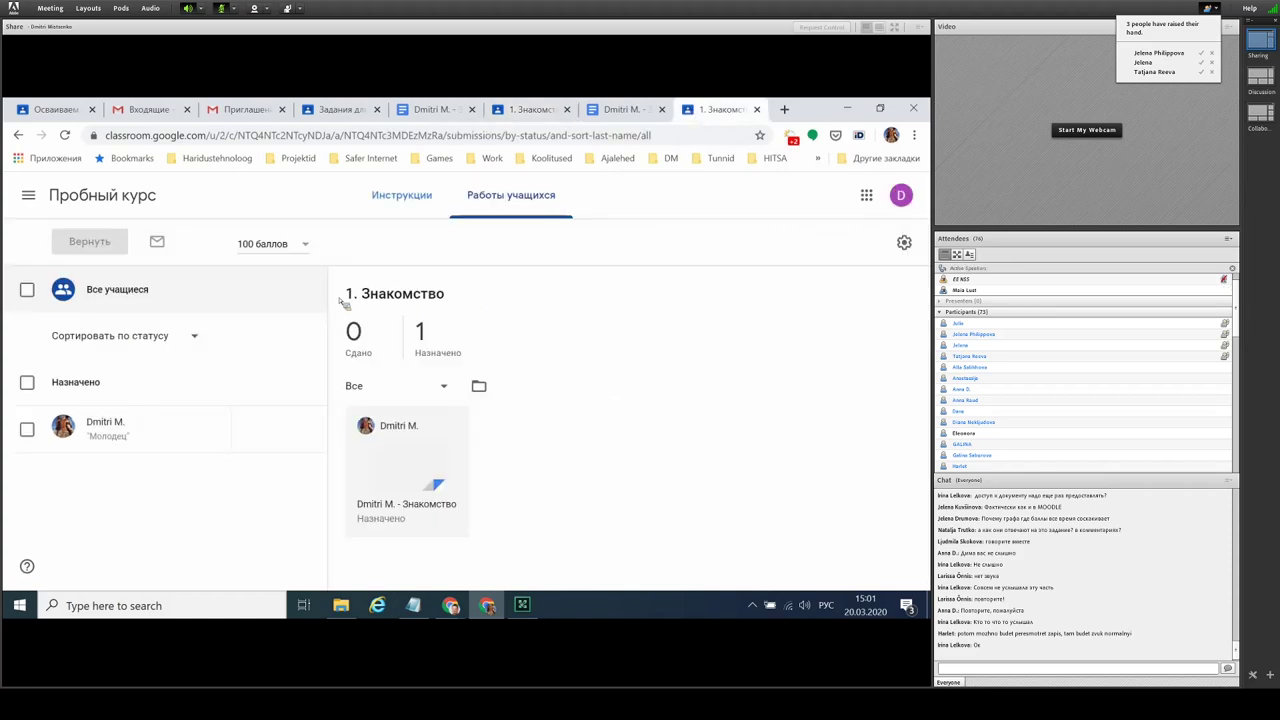
click(118, 197)
click(405, 195)
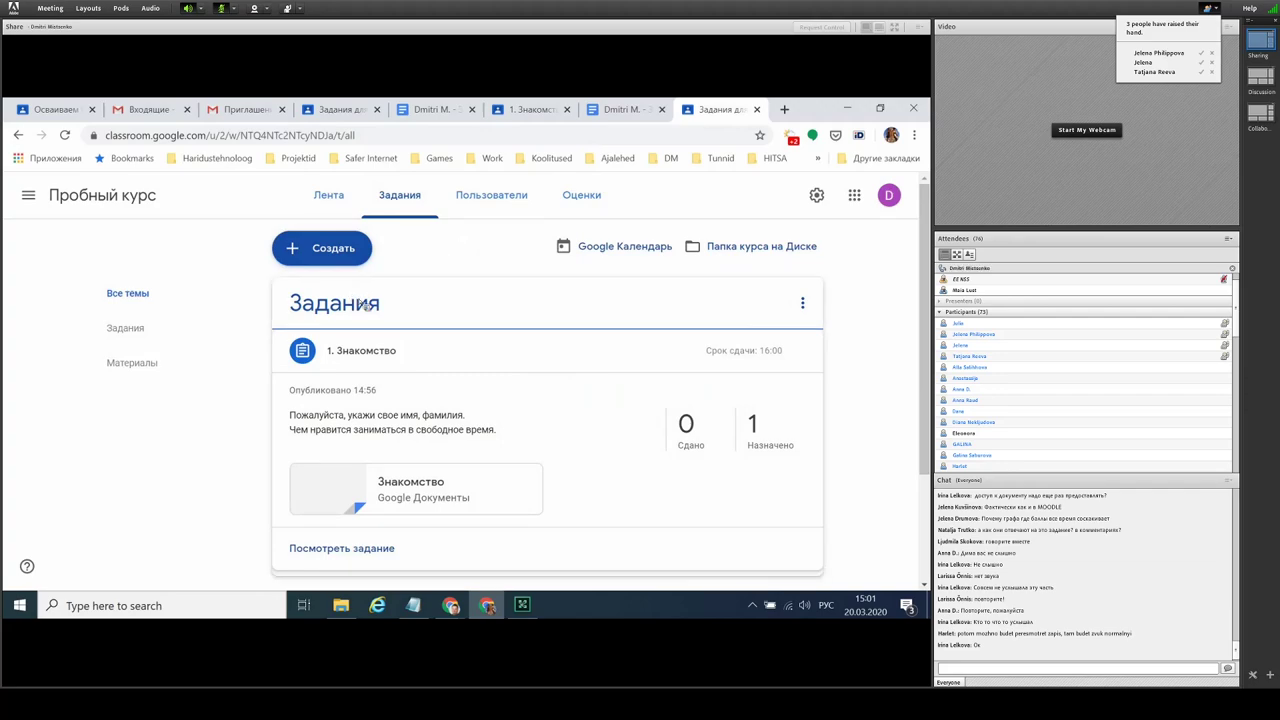
Step: Look at a new quiz assignment with its attached Blank Quiz form, dismissing the material hint, and close it unsaved
click(318, 265)
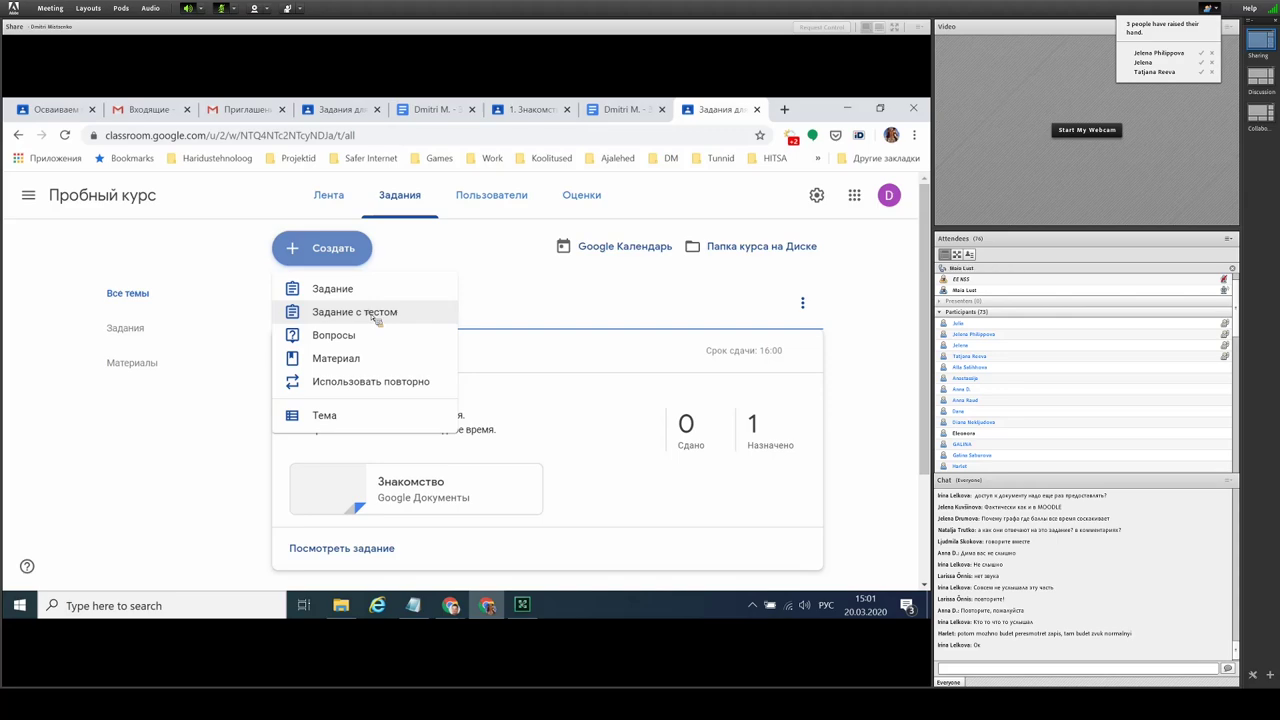
click(376, 316)
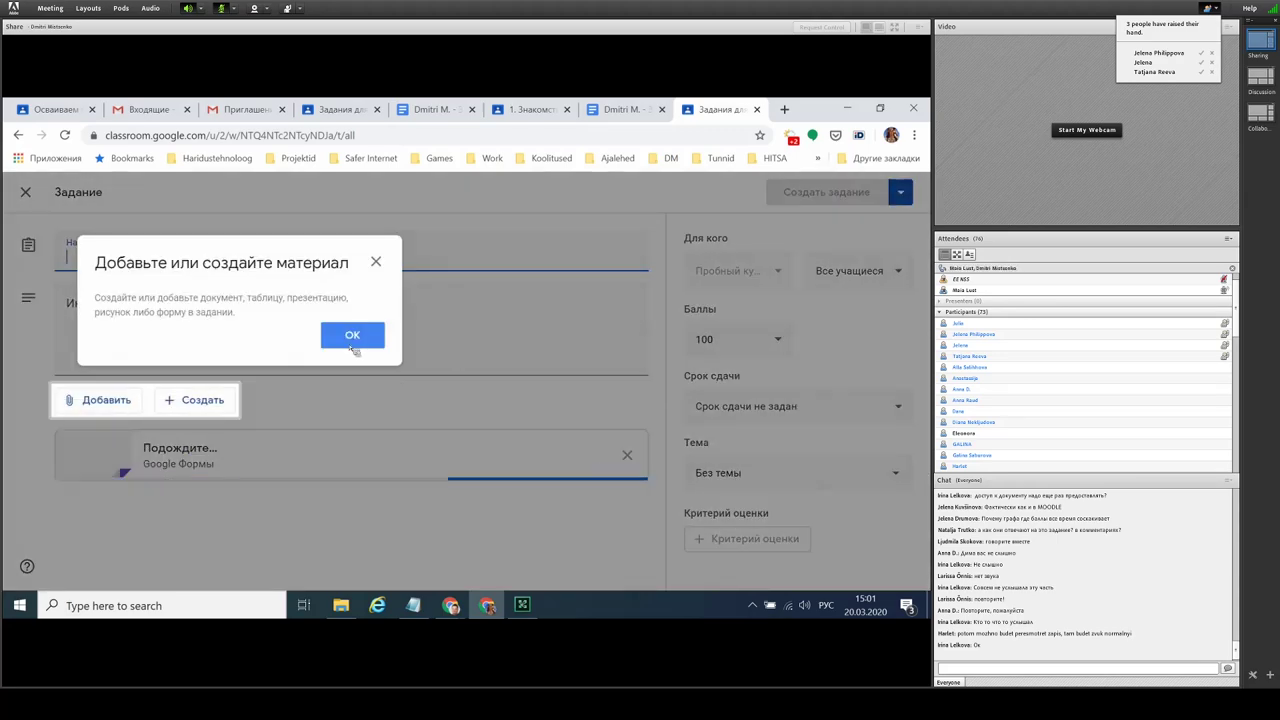
click(354, 338)
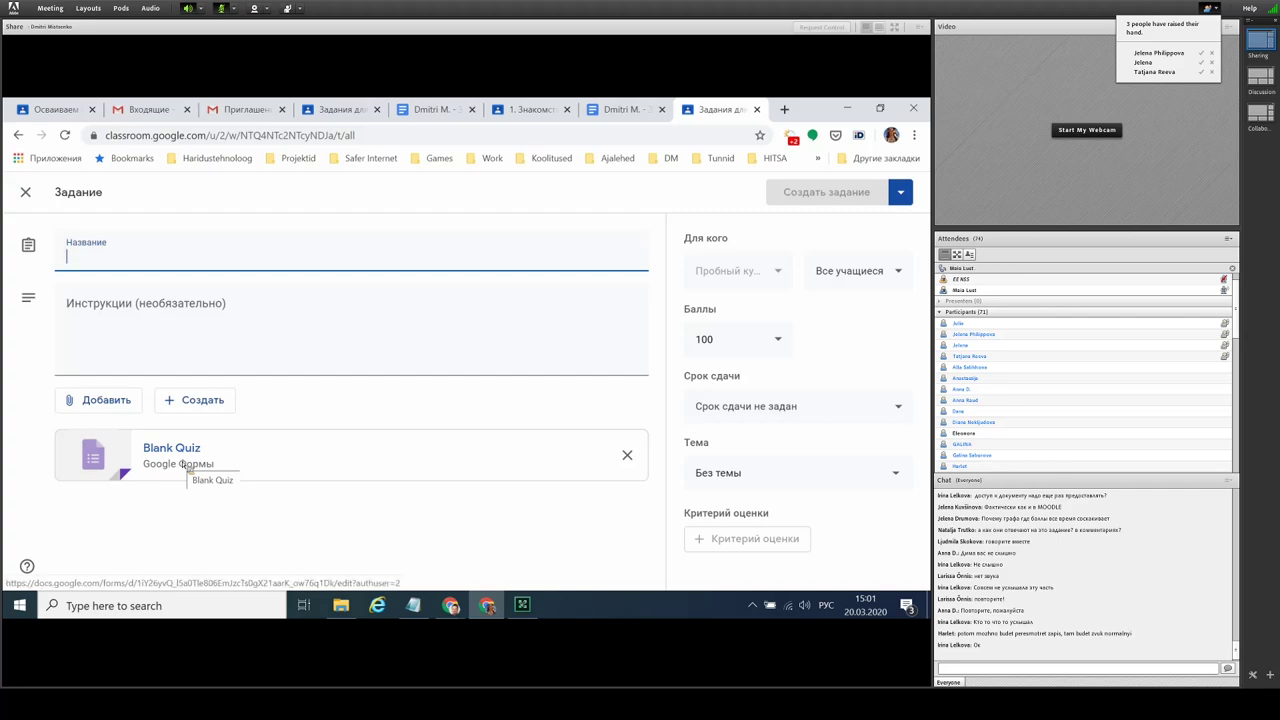
click(25, 192)
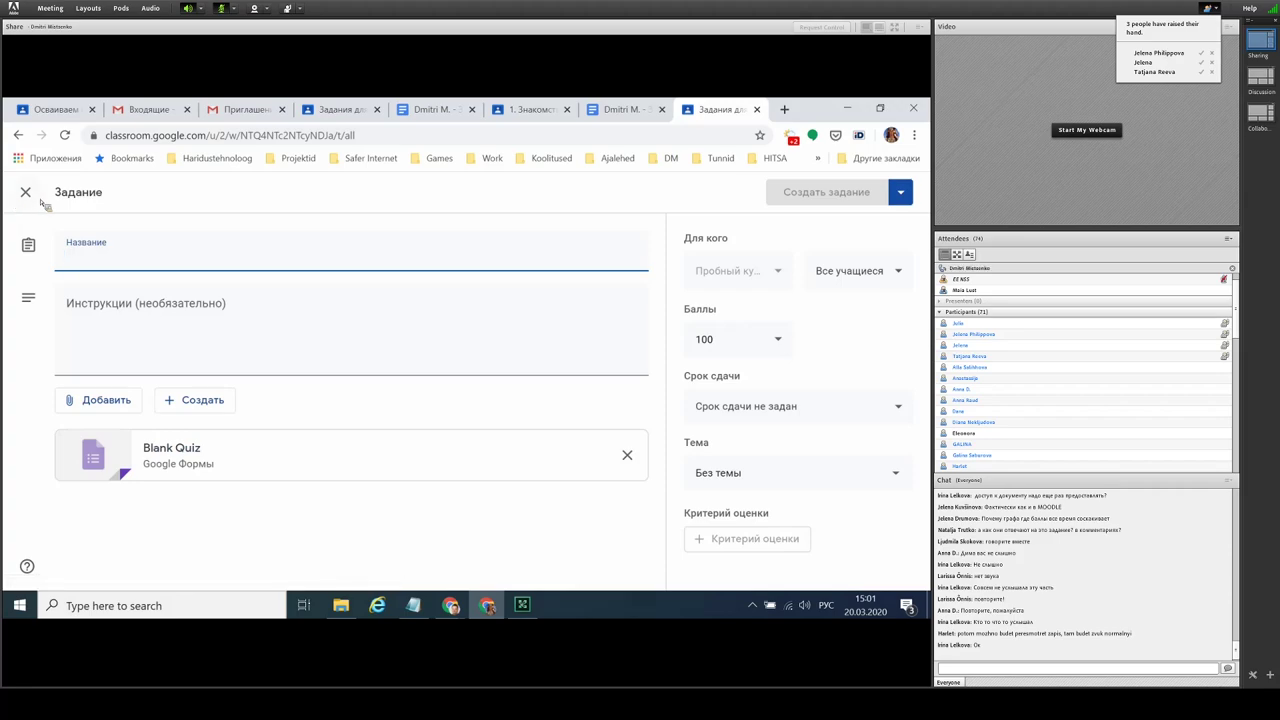
Step: Create the question "Как прошла неделя?" with the short-answer type "Краткий ответ" and publish it to all students
click(337, 255)
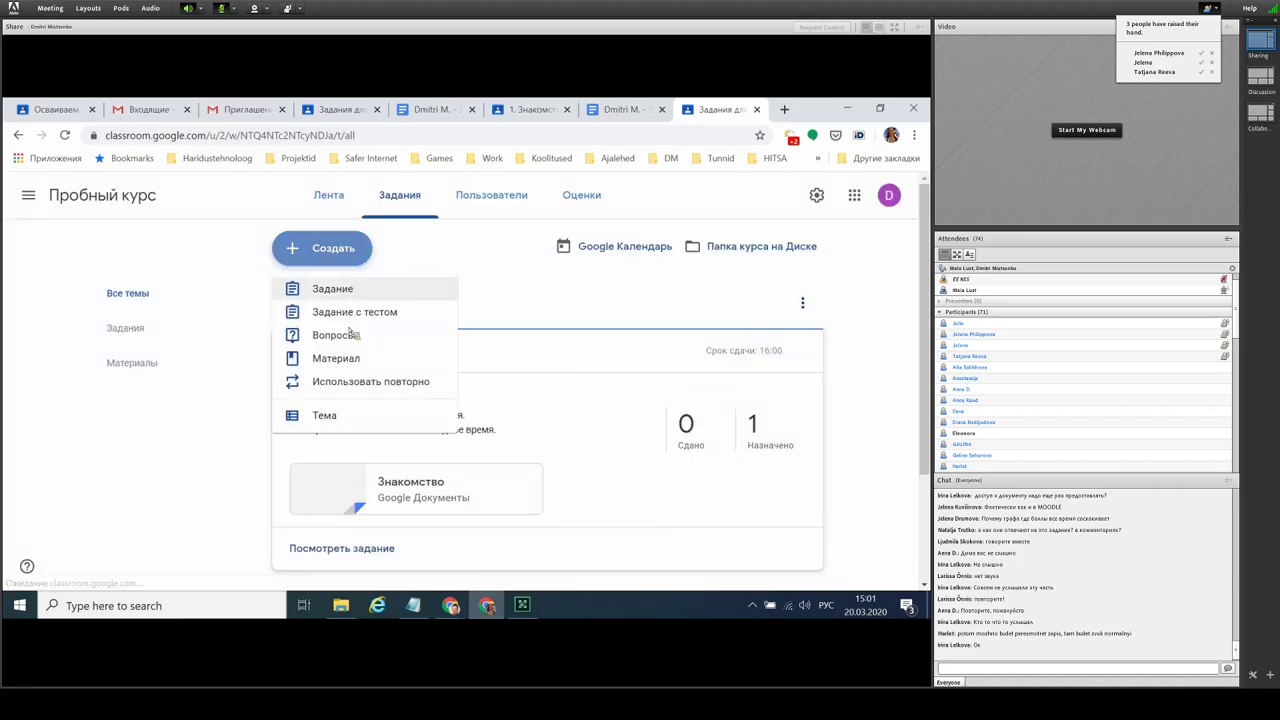
click(340, 337)
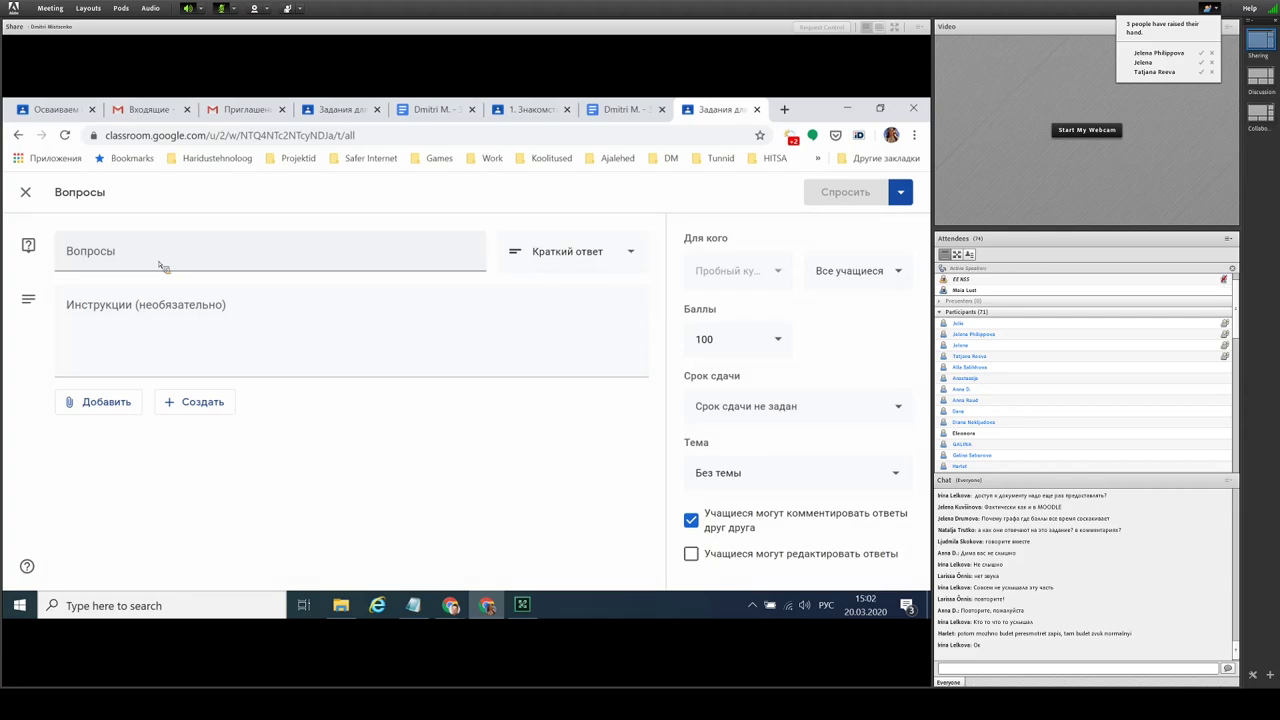
click(160, 265)
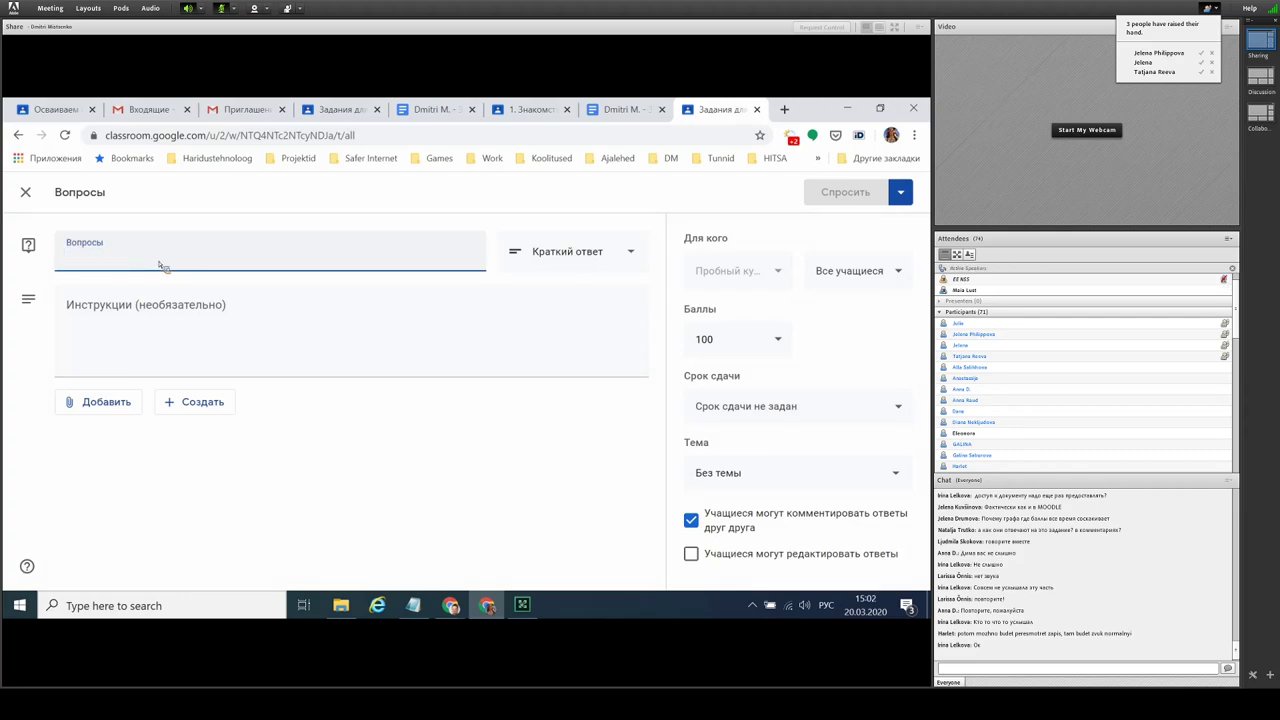
text(Как прошла неделя?)
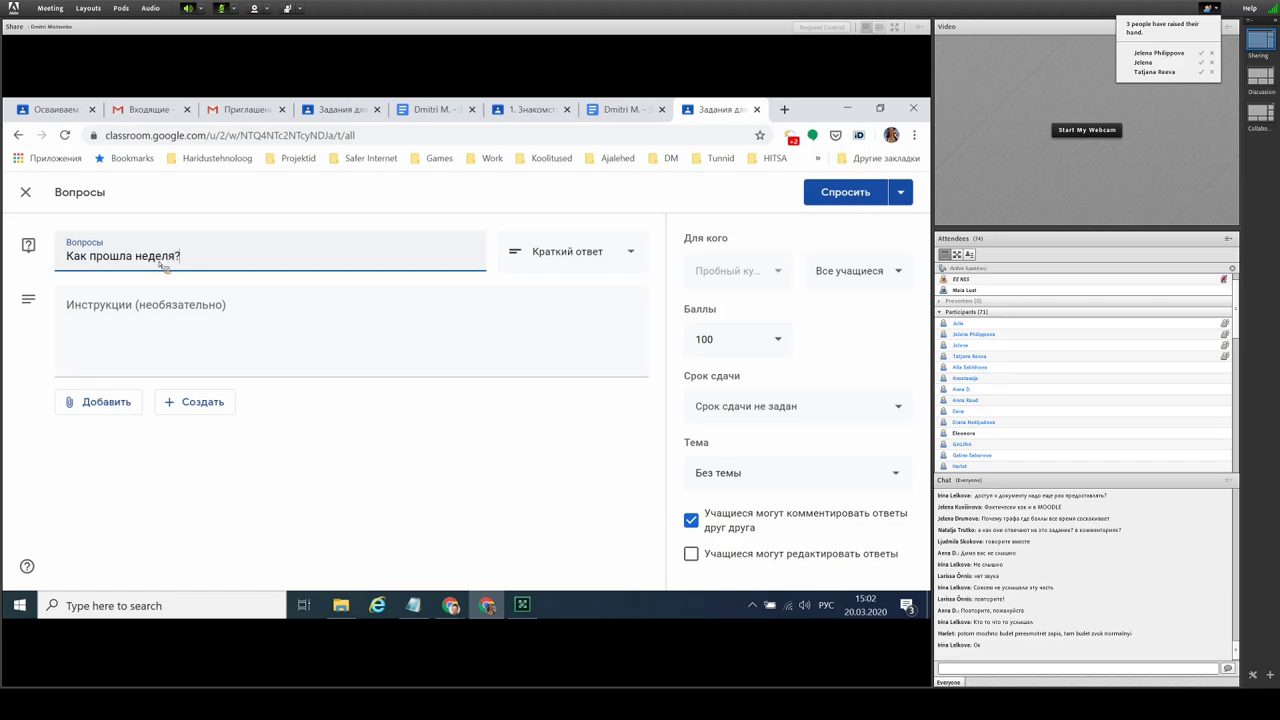
click(613, 253)
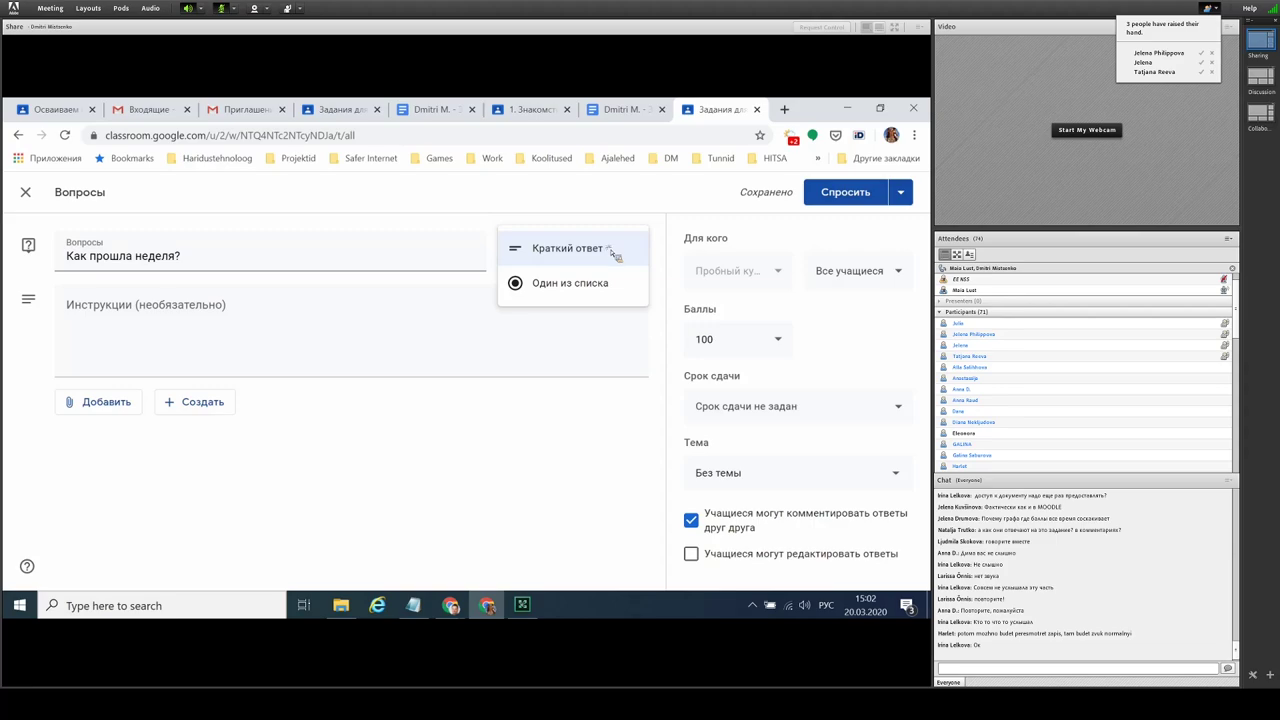
click(587, 254)
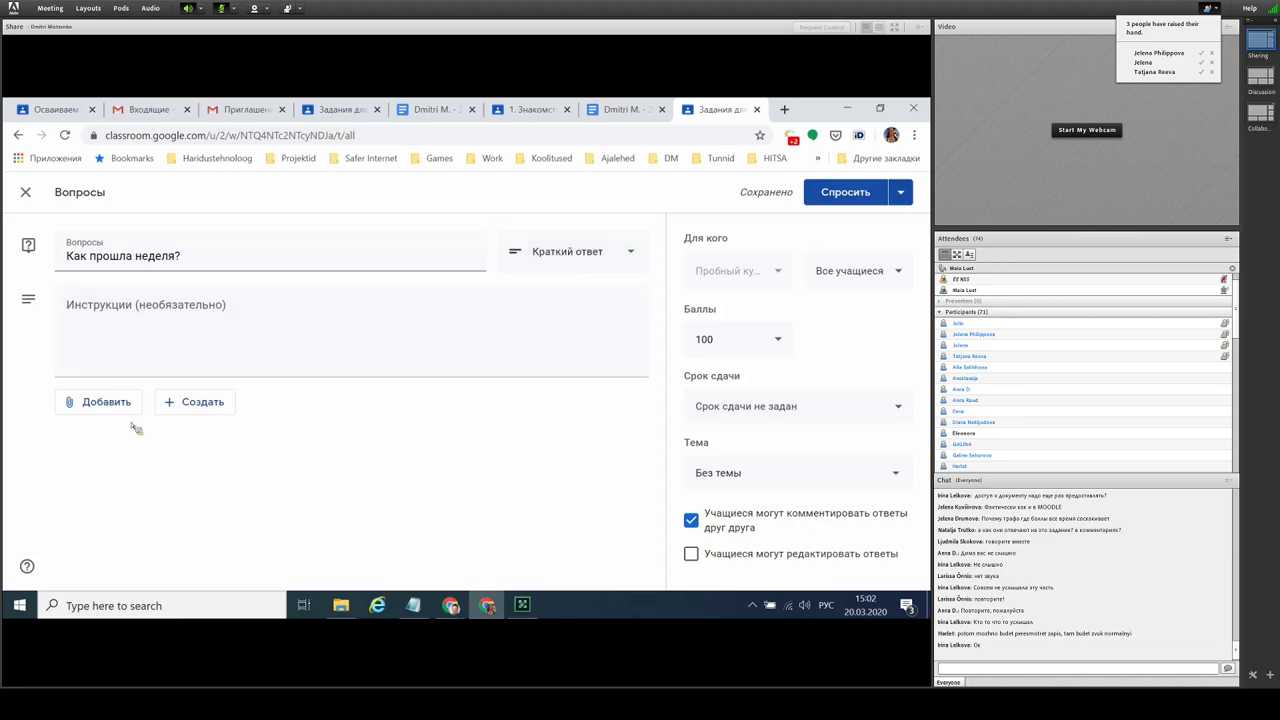
click(846, 193)
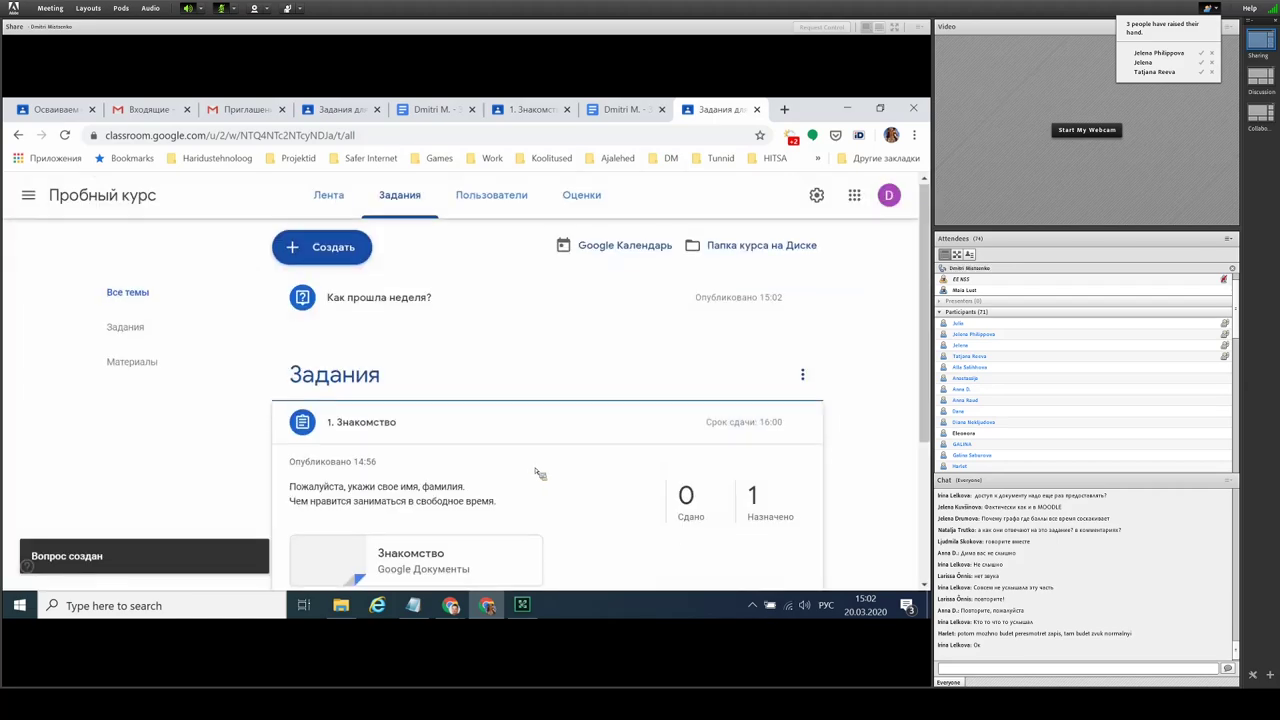
Step: Switch to the student's account page, go to the "Пробный курс" stream and open the question "Как прошла неделя?"
scroll(536, 475, down, 5)
scroll(515, 465, up, 3)
scroll(449, 443, down, 2)
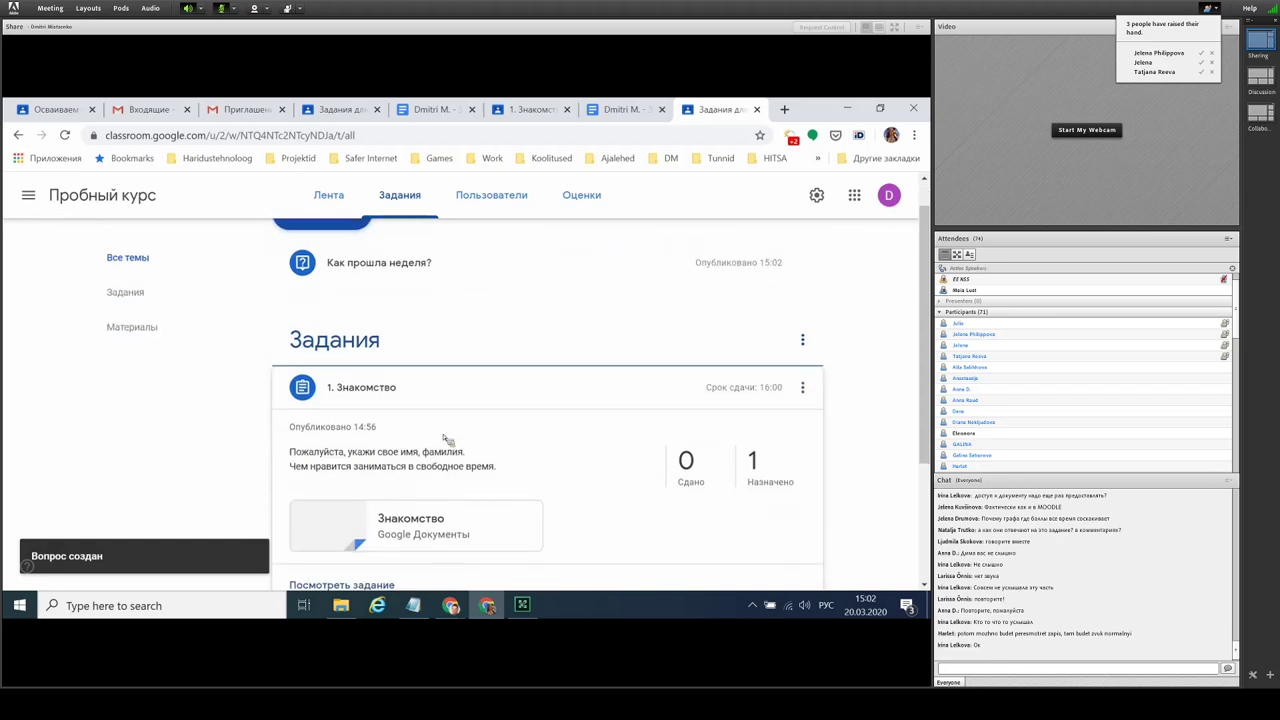
scroll(445, 441, down, 1)
scroll(410, 330, up, 2)
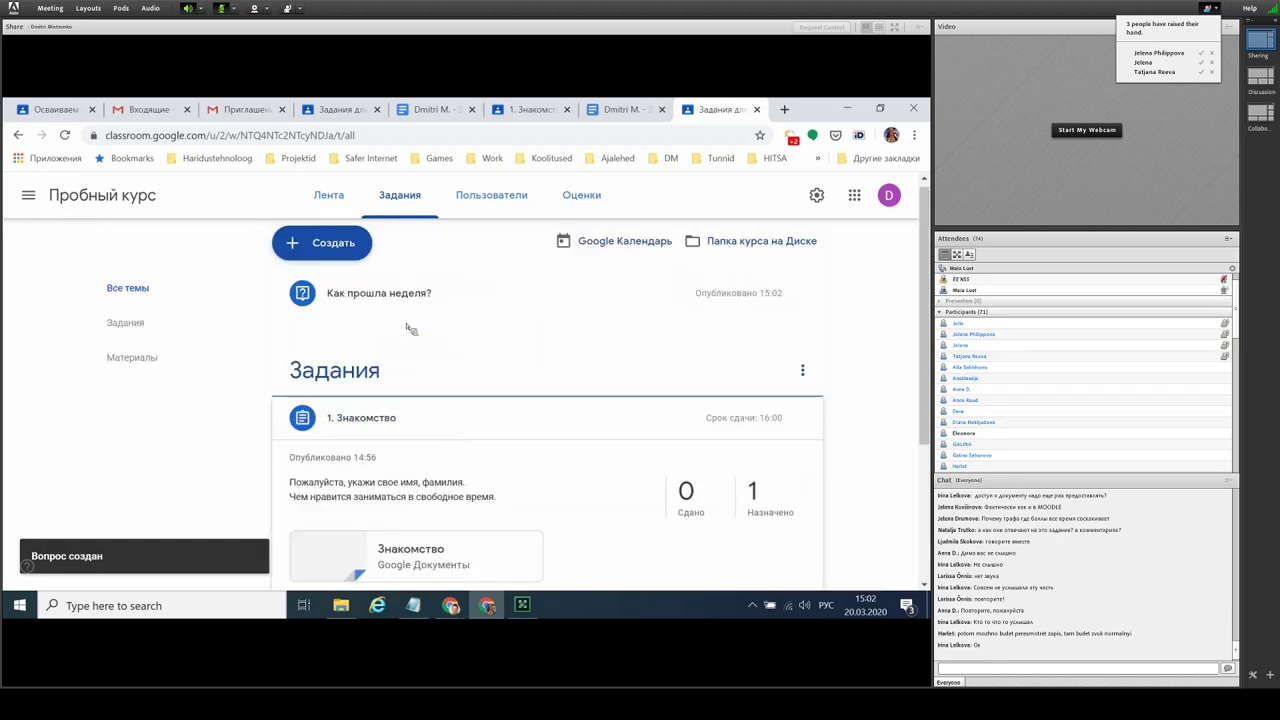
click(519, 110)
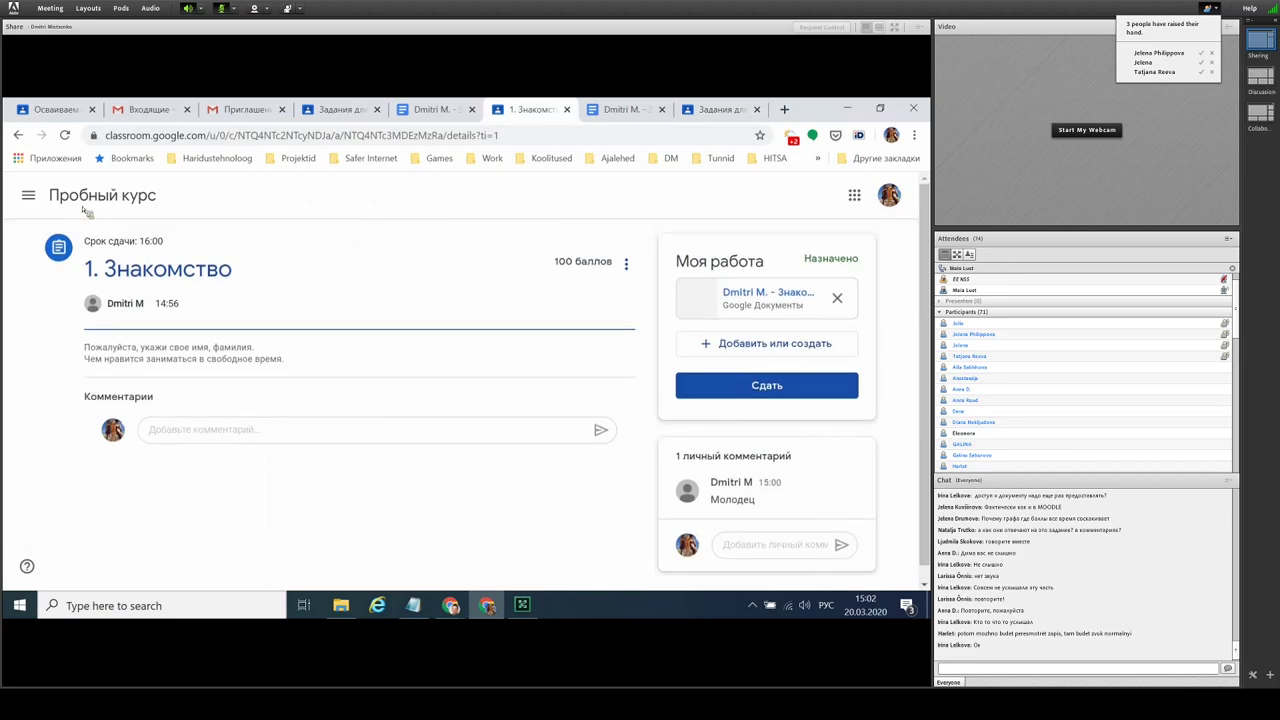
click(115, 197)
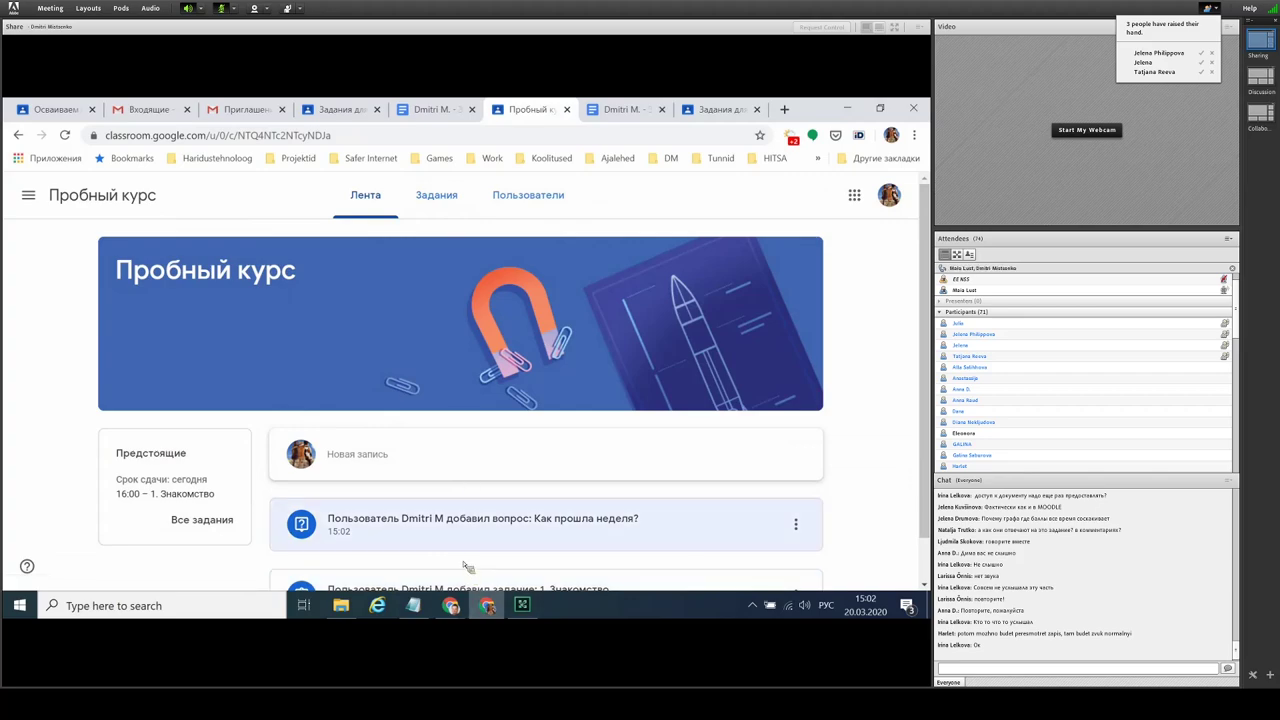
scroll(468, 567, down, 1)
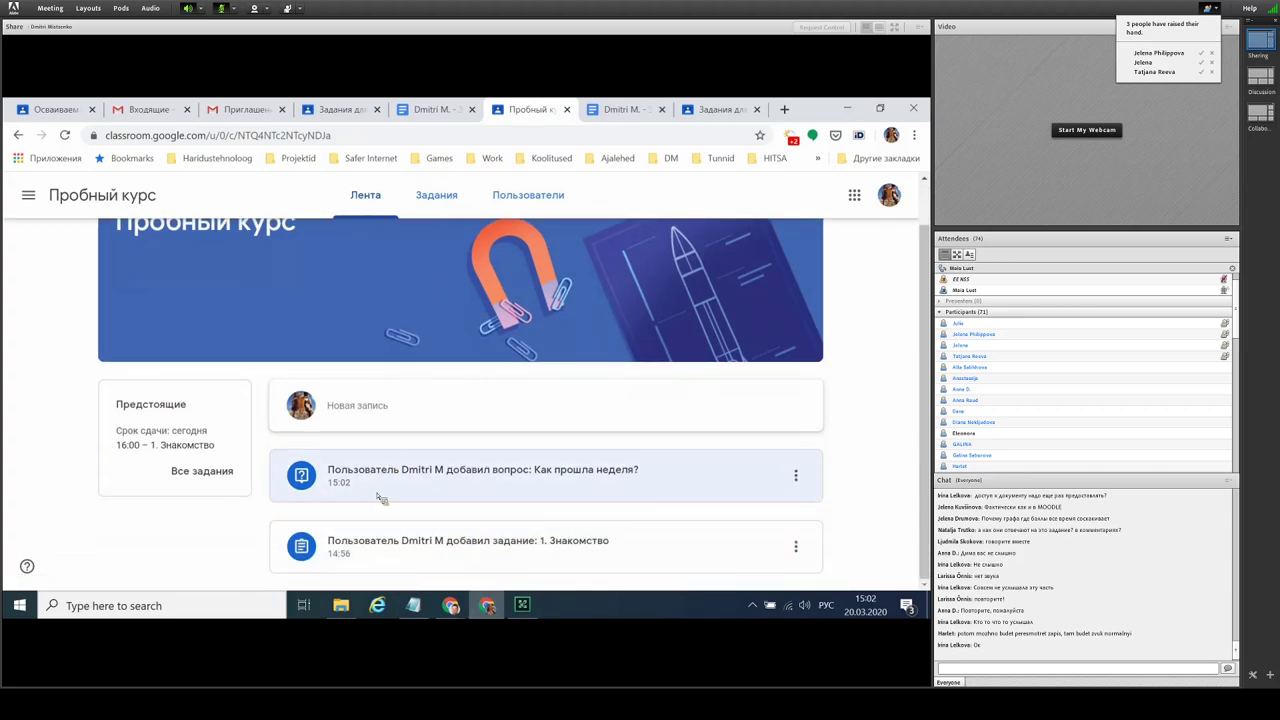
click(505, 476)
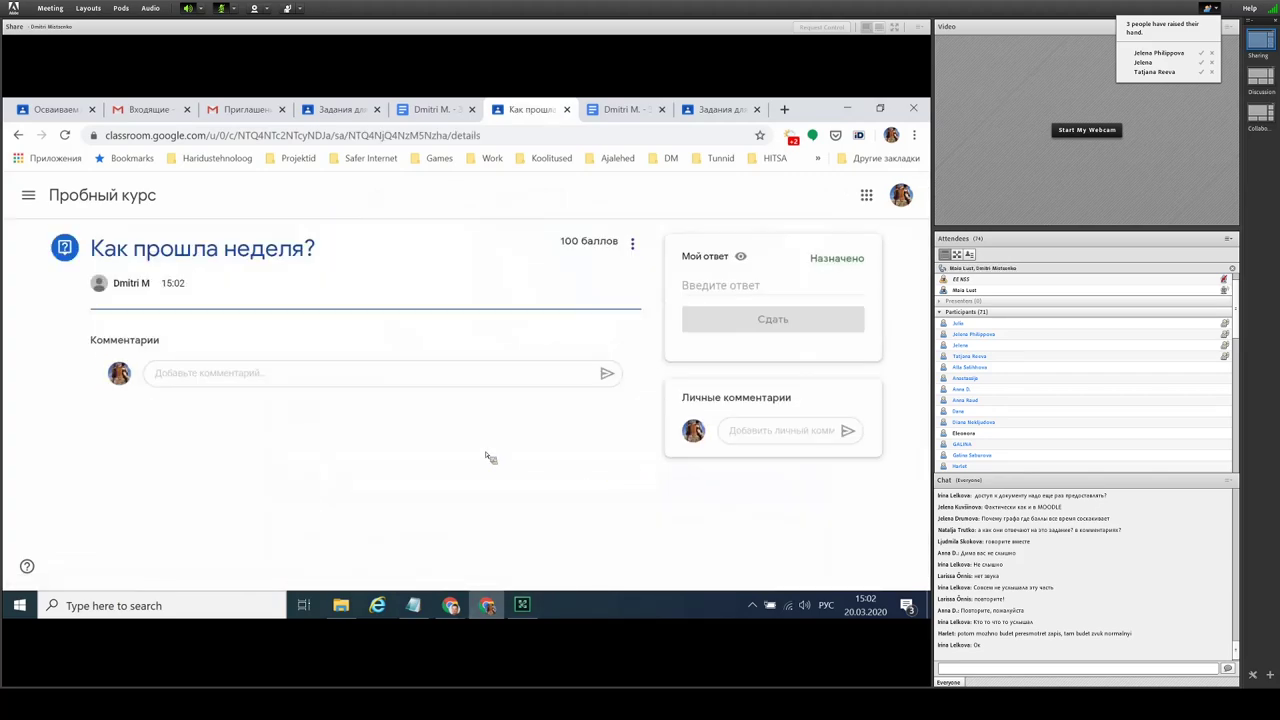
Step: Post the class comment "Супер" under the question as the student
click(197, 375)
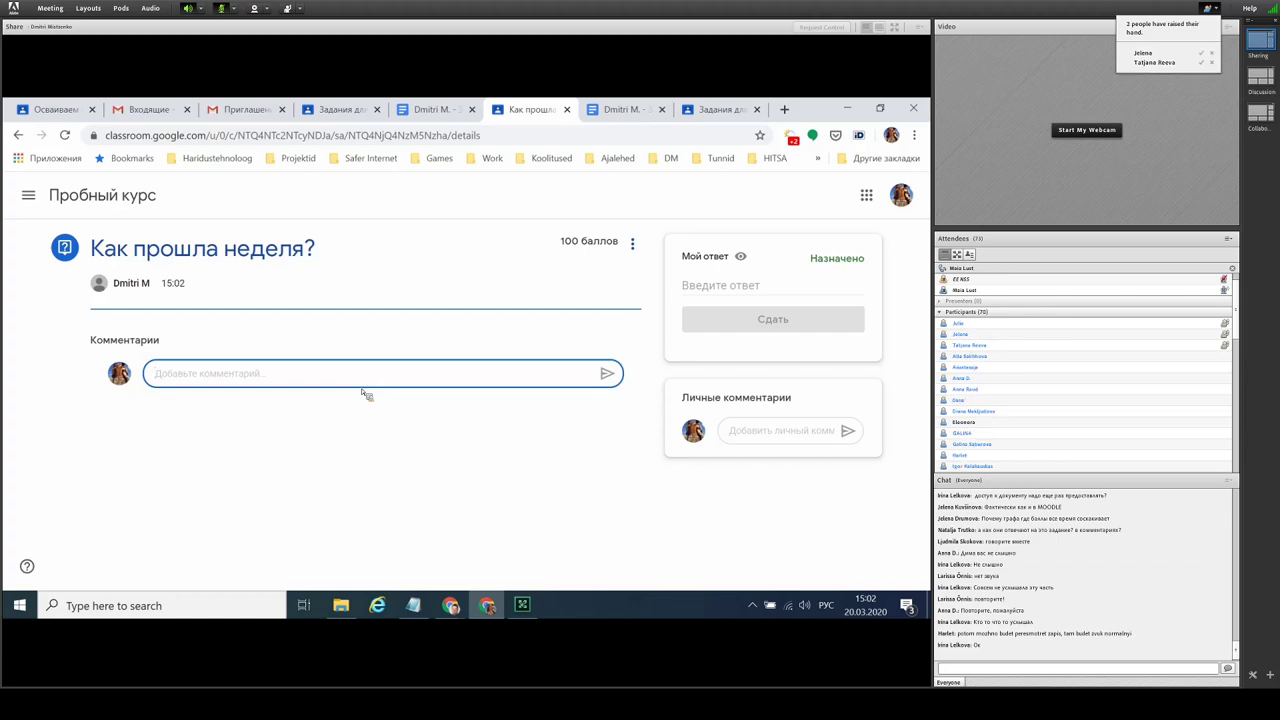
text(супер)
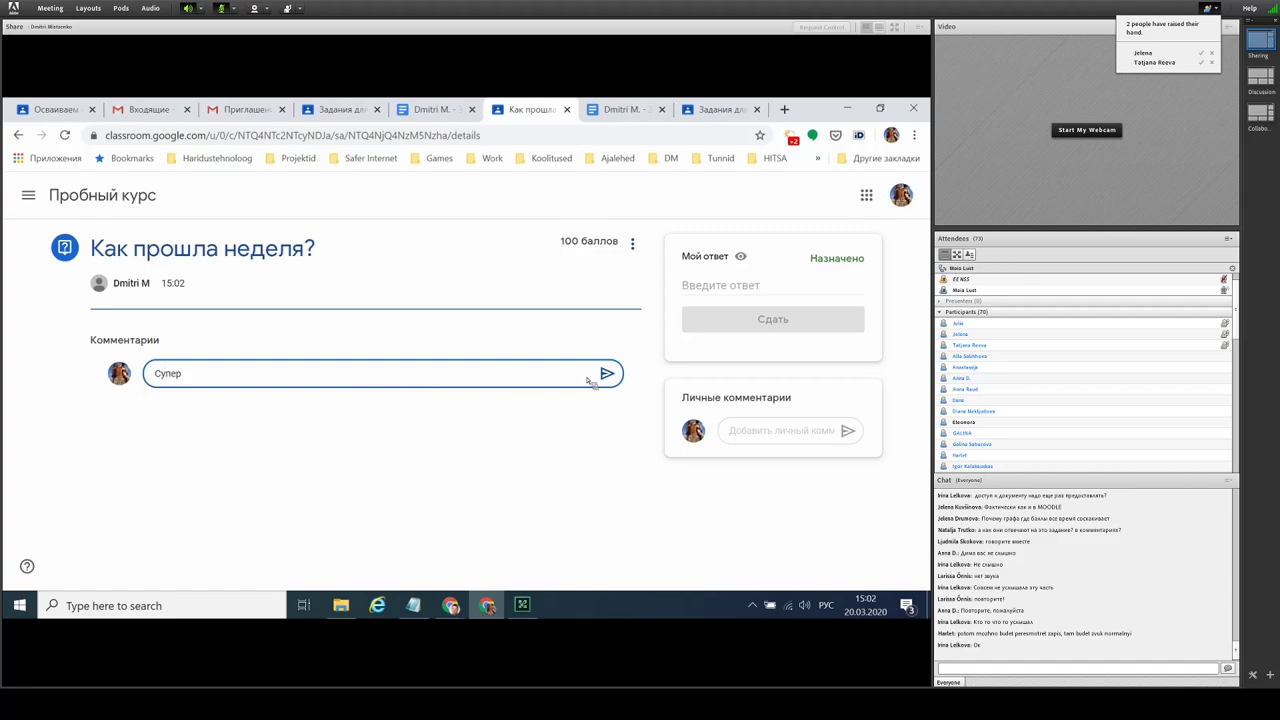
click(607, 373)
Step: Return to the teacher's classwork page, expand the question "Как прошла неделя?", view its class comments and close them
click(700, 111)
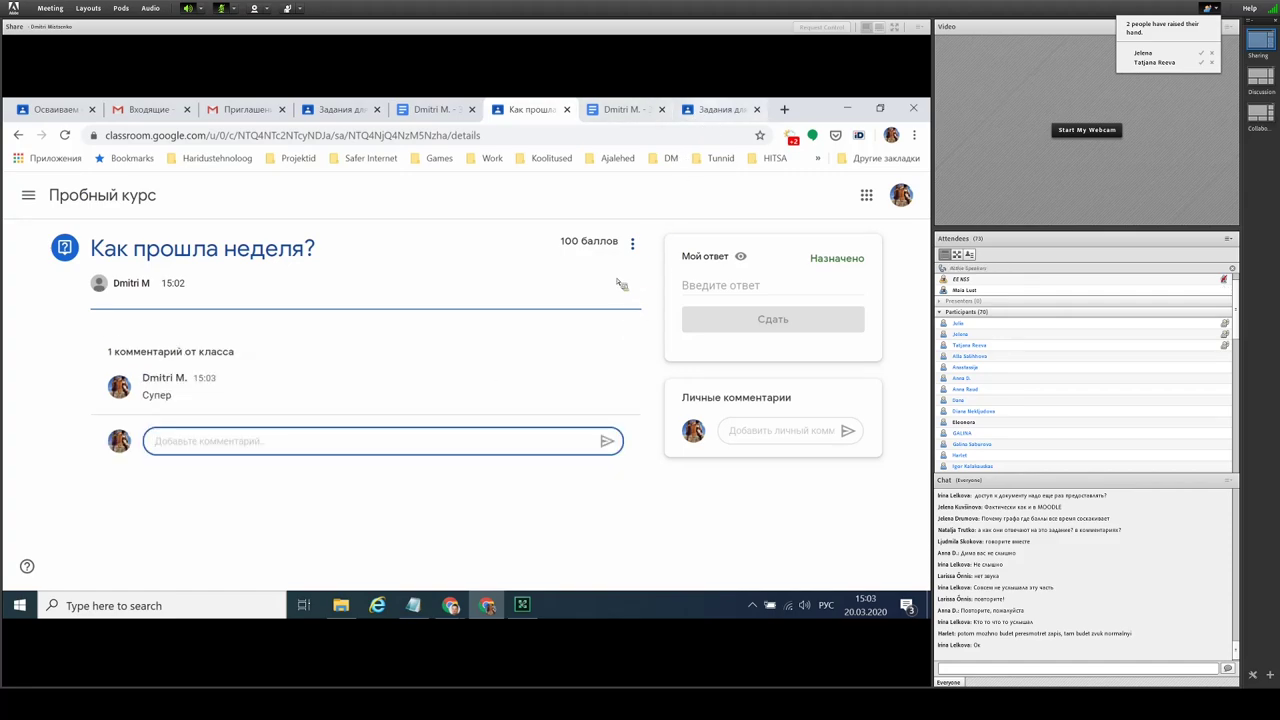
scroll(600, 410, down, 3)
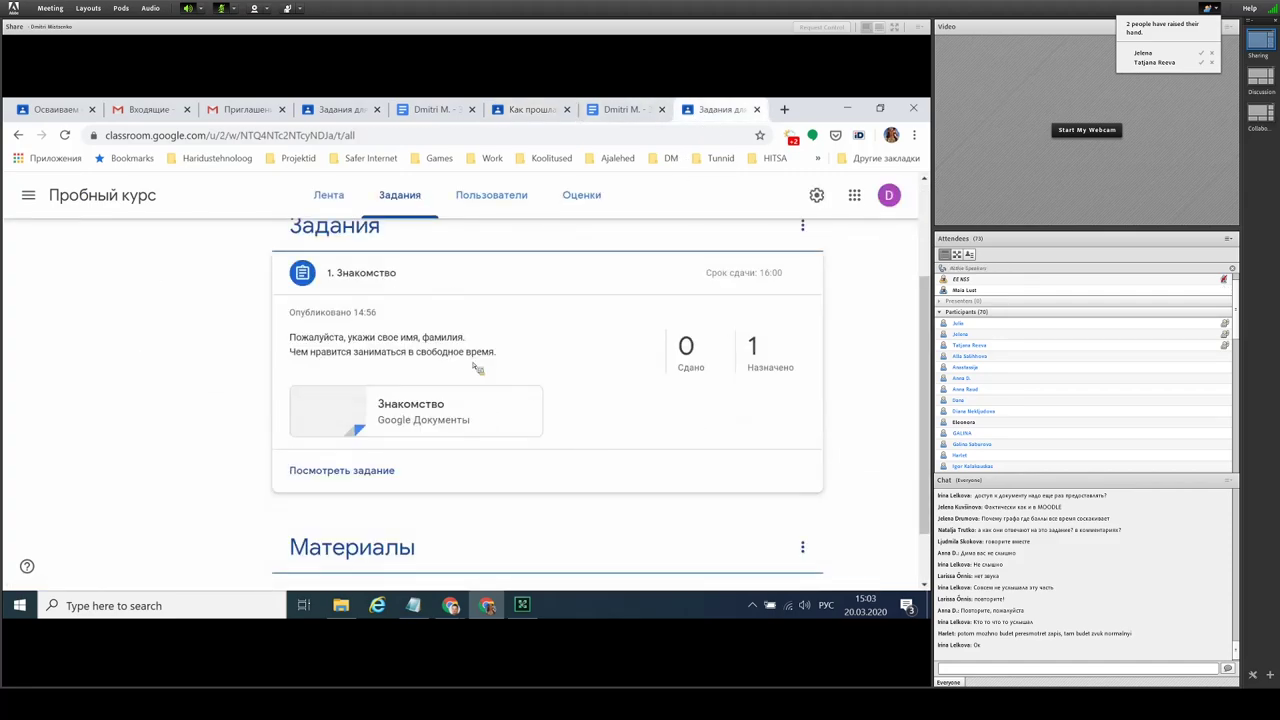
scroll(590, 430, up, 3)
click(597, 344)
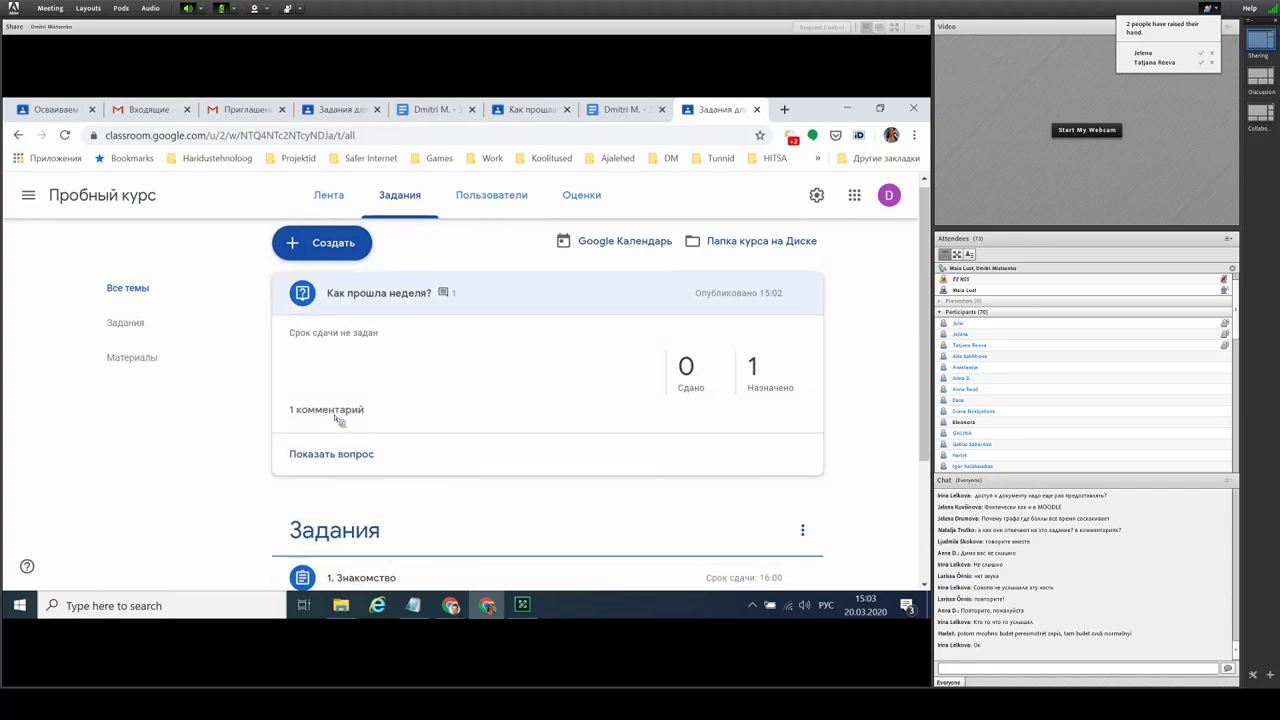
scroll(352, 417, up, 1)
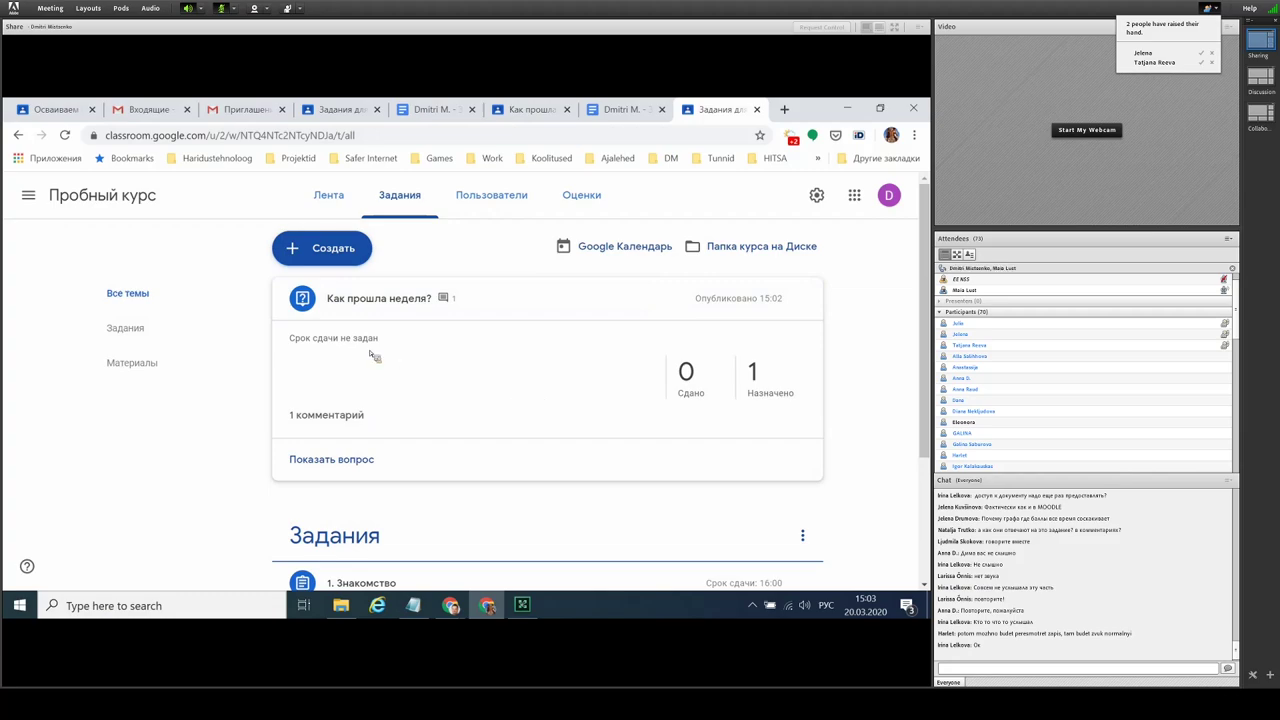
click(345, 416)
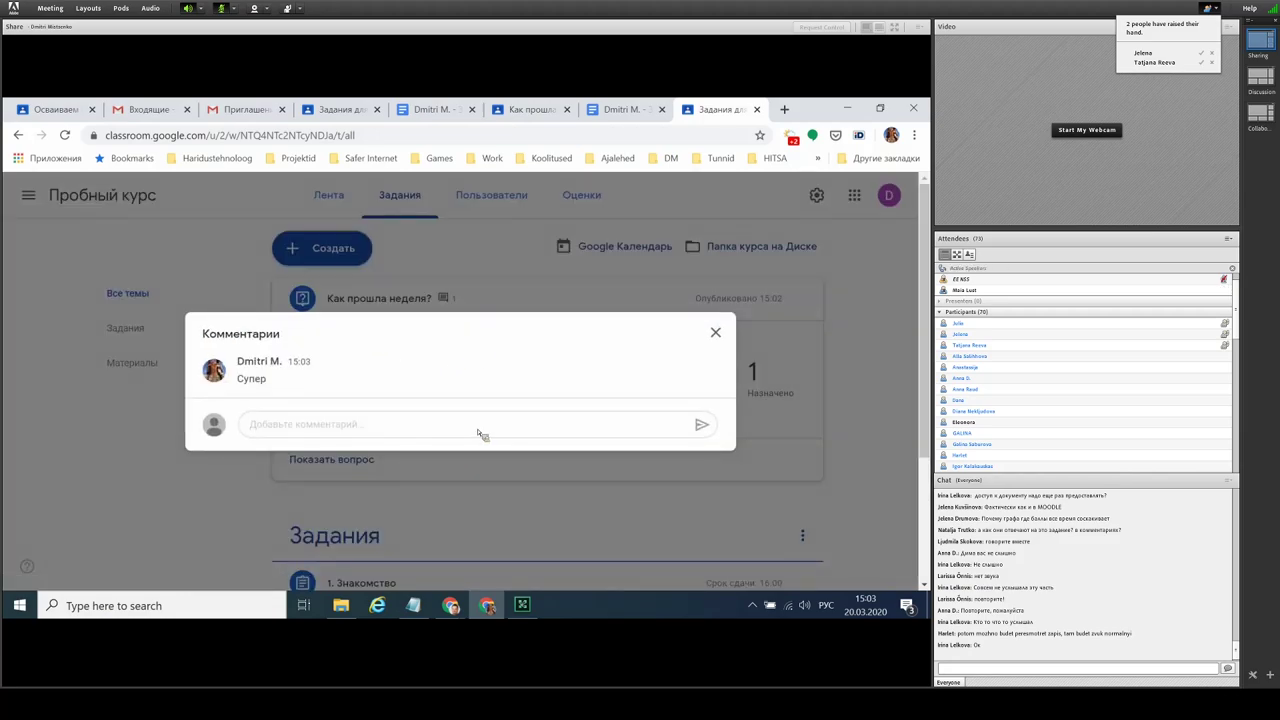
click(716, 333)
Step: Start a new material with the topic "Материалы", look at its attachment sources and close it without publishing
click(330, 248)
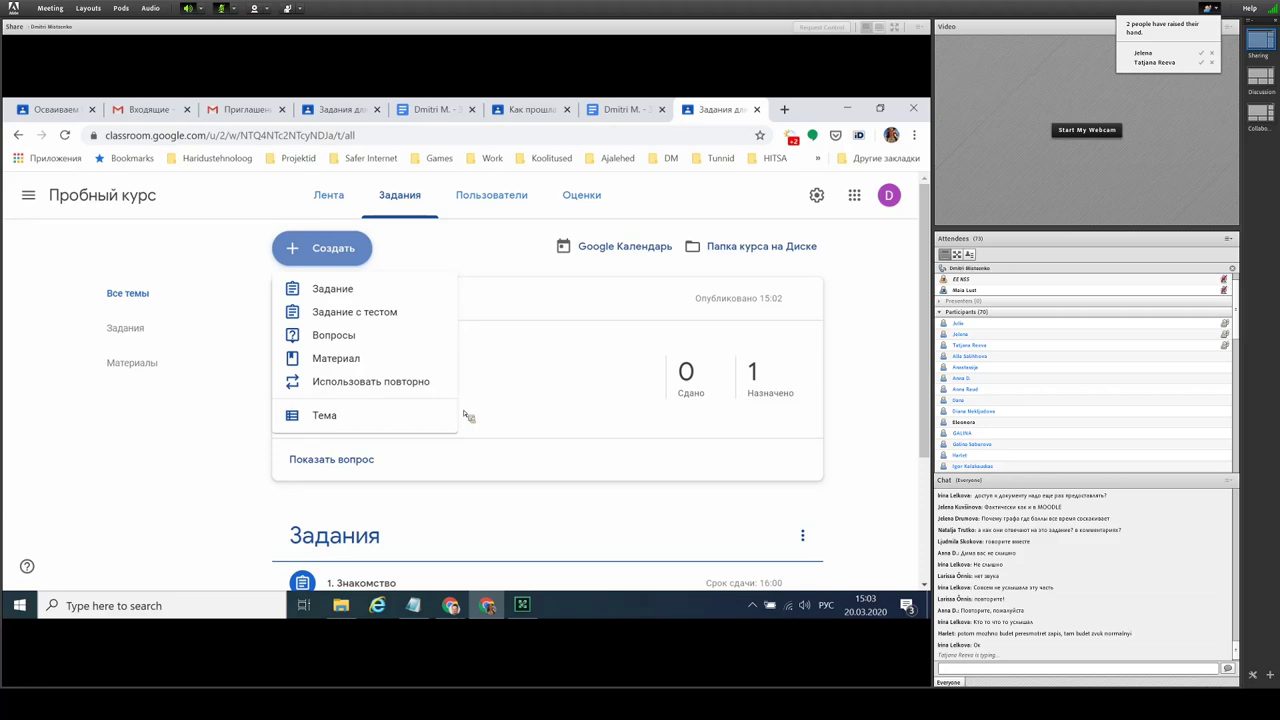
click(346, 363)
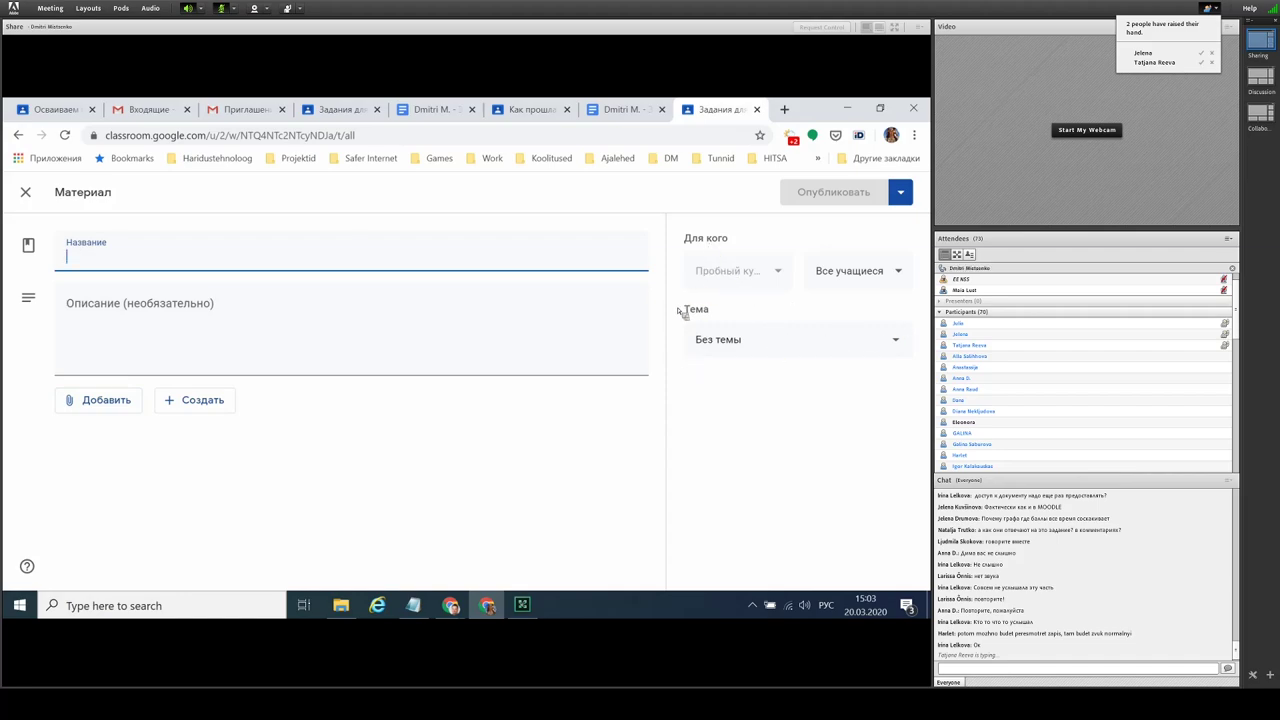
click(732, 346)
click(734, 456)
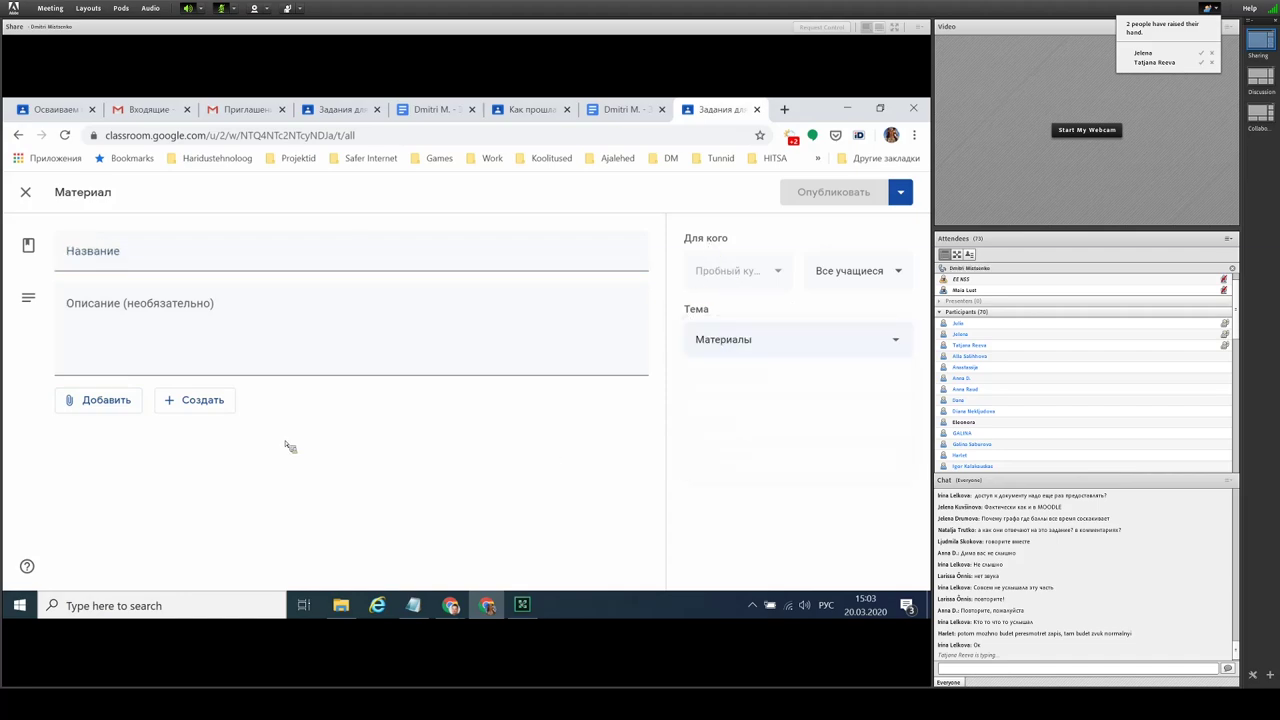
click(92, 405)
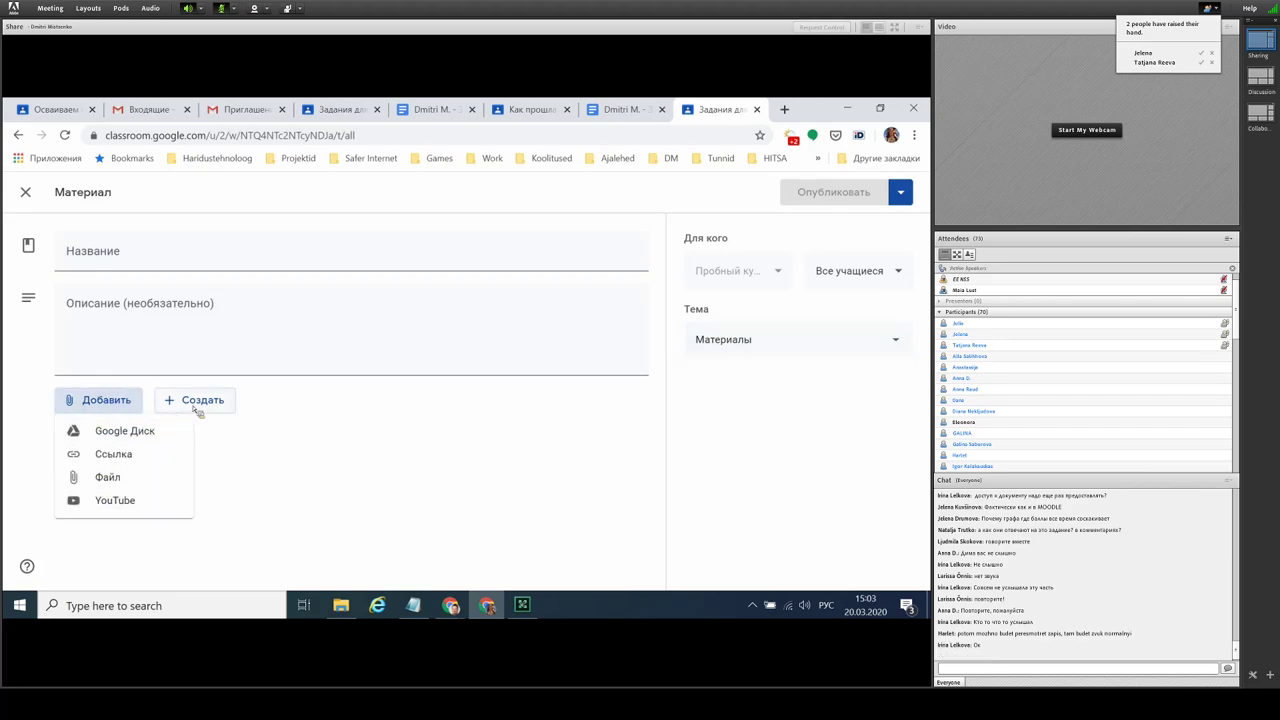
key(Escape)
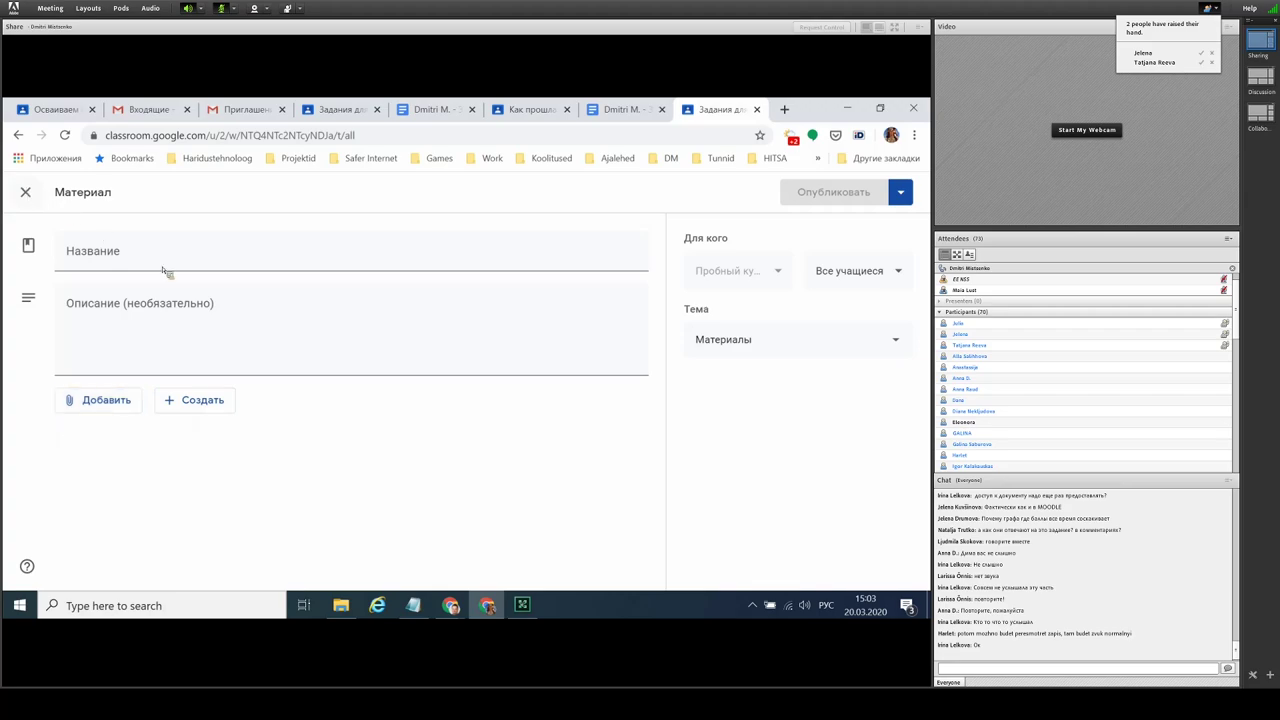
click(26, 192)
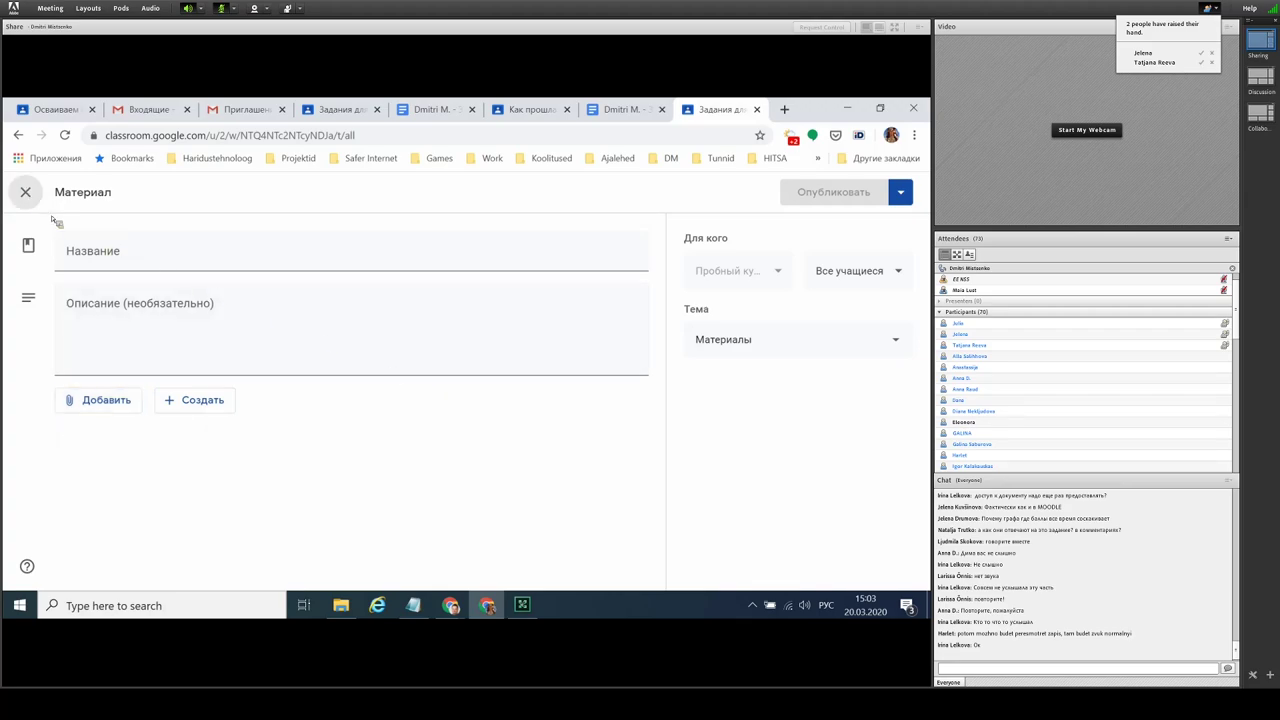
Step: Start reusing a post in "Пробный курс", view the course selection list and close it without choosing a course
click(340, 256)
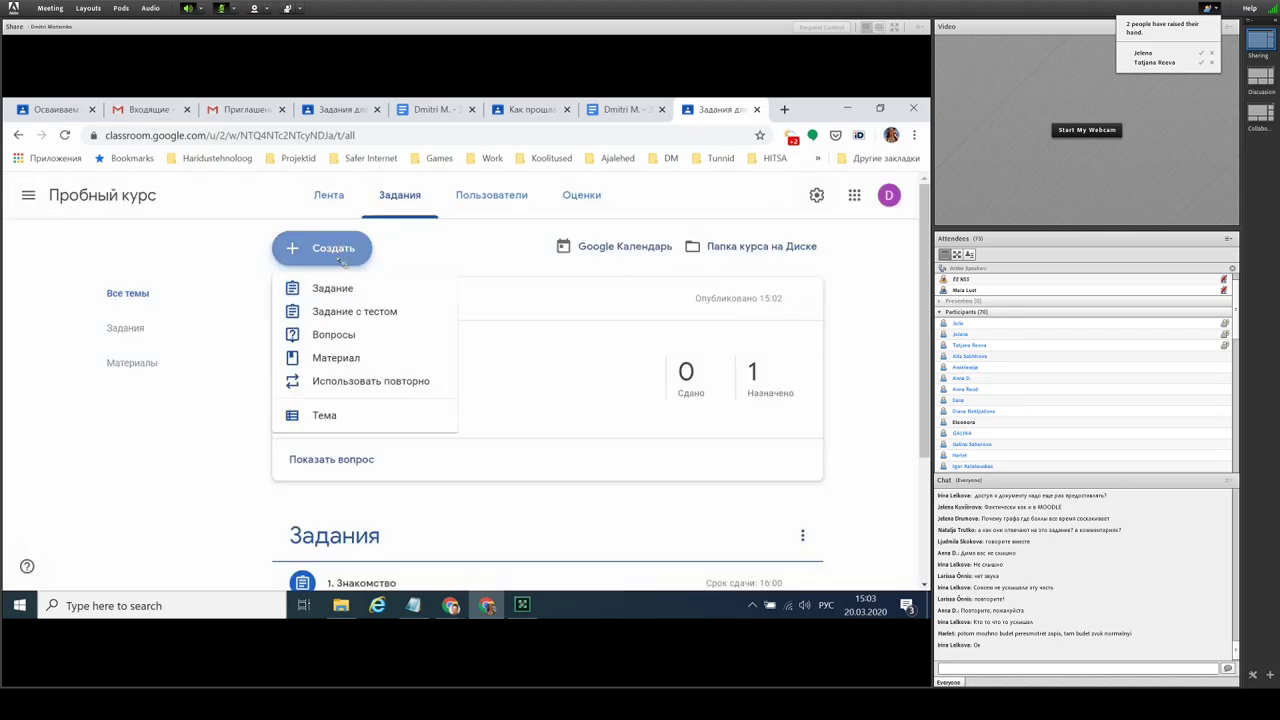
click(359, 392)
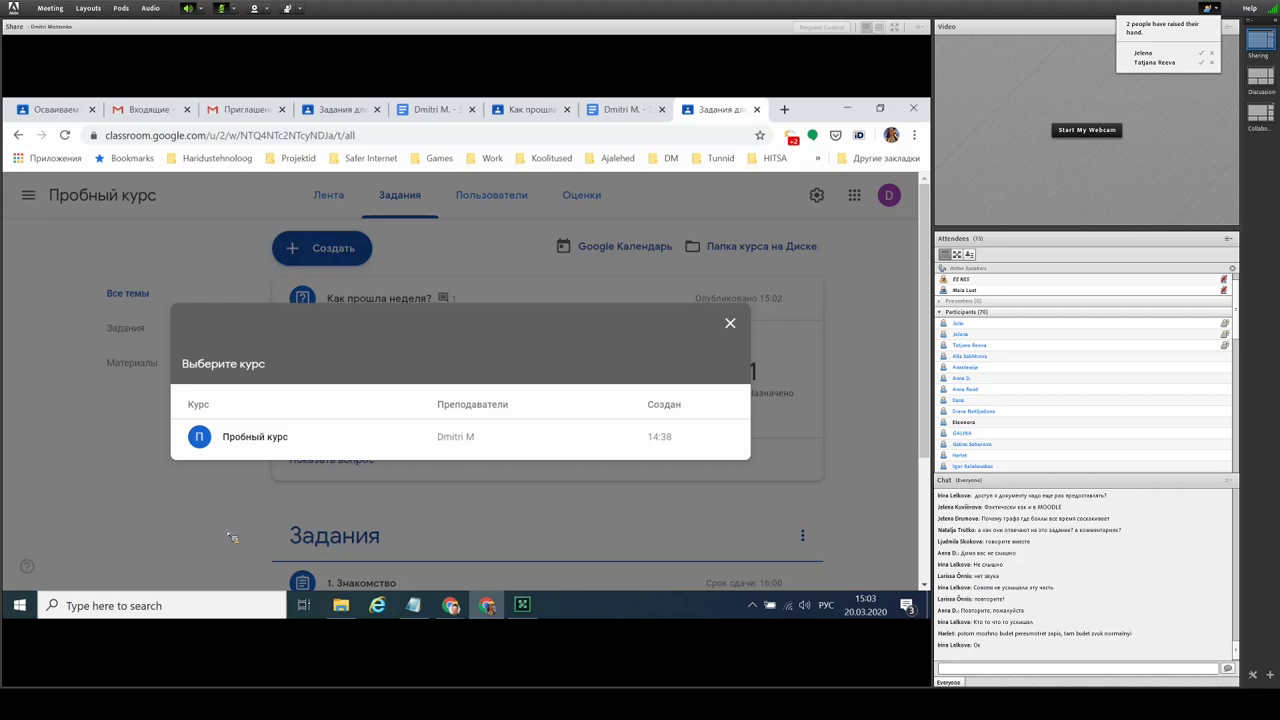
click(730, 324)
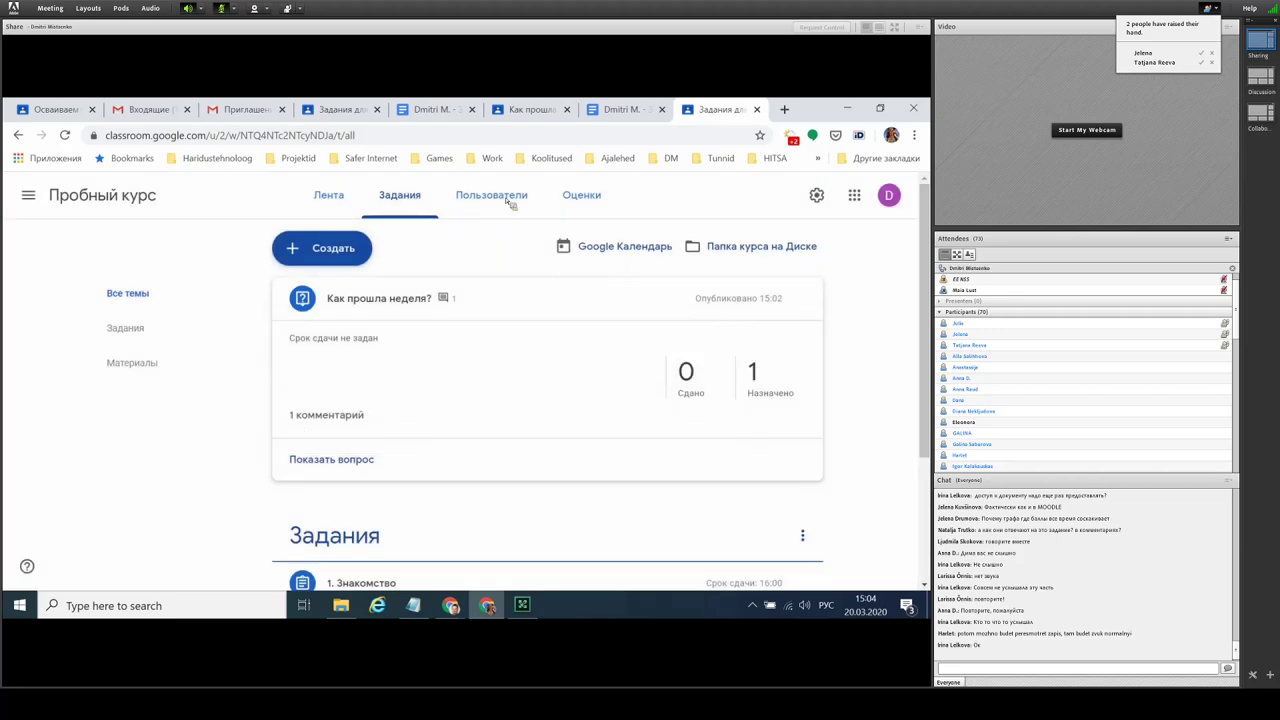
Step: Switch to the other browser window with the teacher's course list and open the classwork page of the course "EhtehgProov"
click(462, 615)
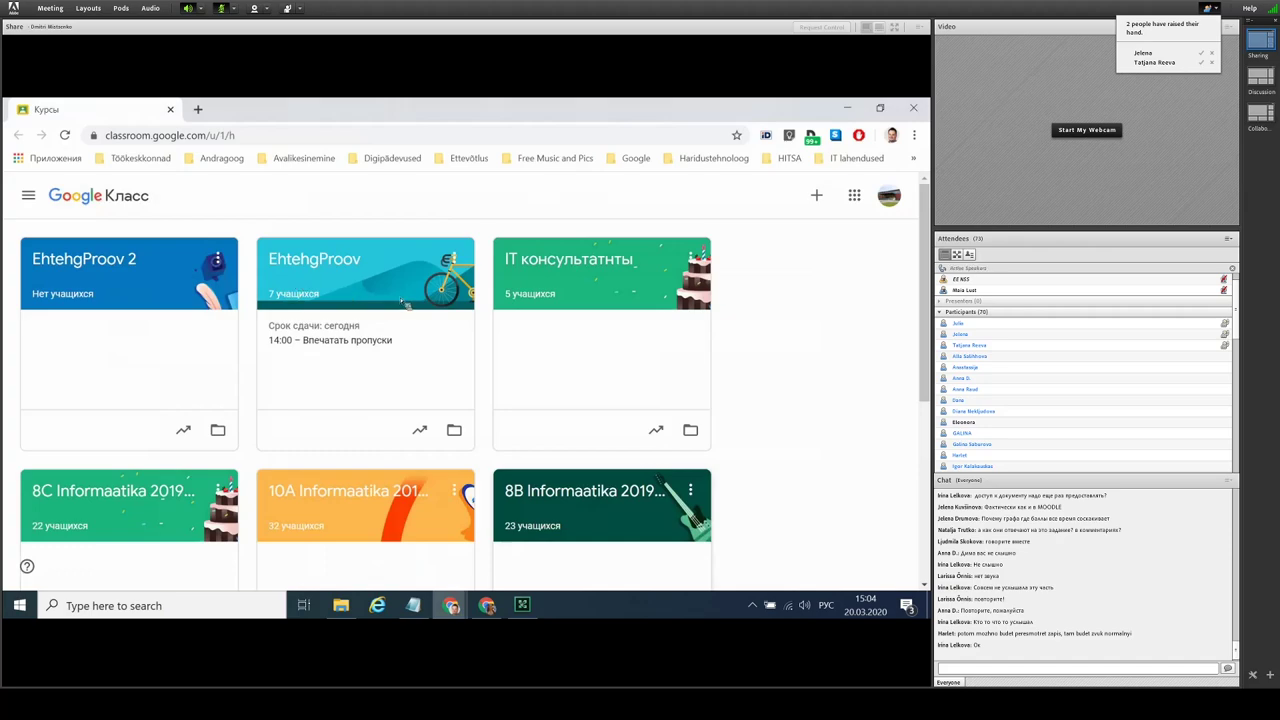
click(296, 285)
click(428, 210)
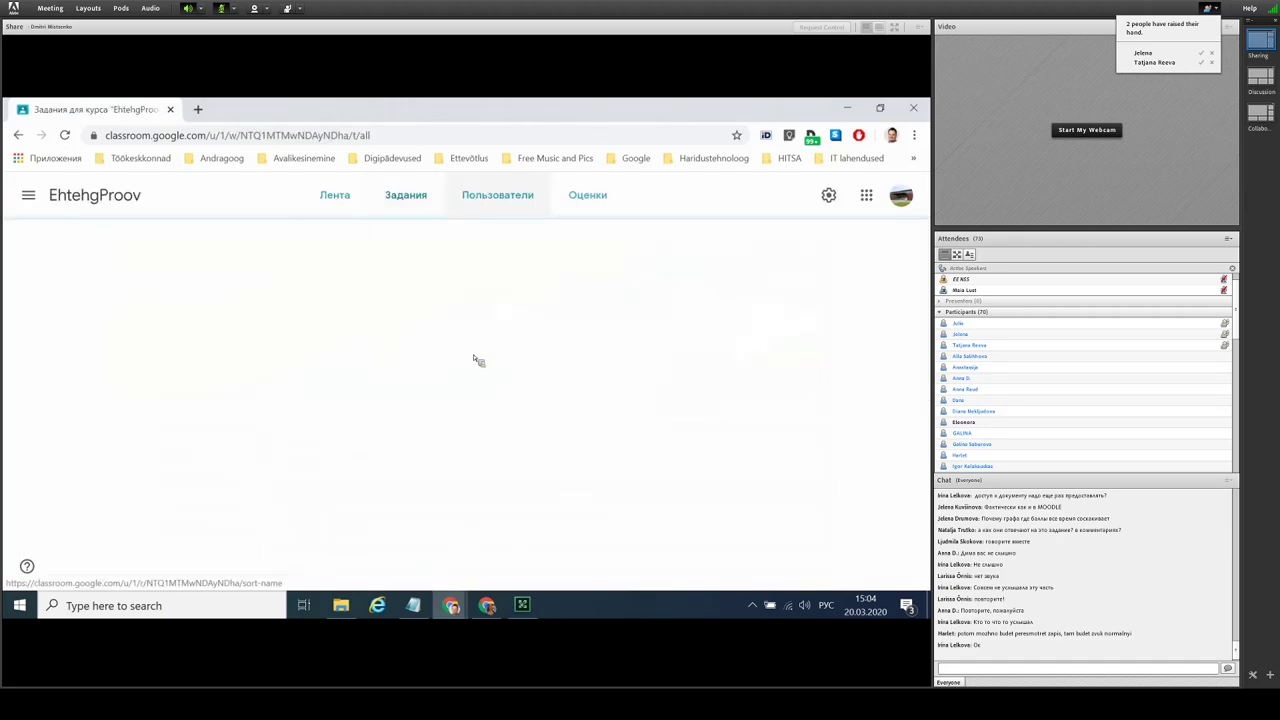
Step: Reuse the post "Совместное задание География+Информатика" from the course "8C Informaatika 2019-2020", copying all its attachments
click(335, 256)
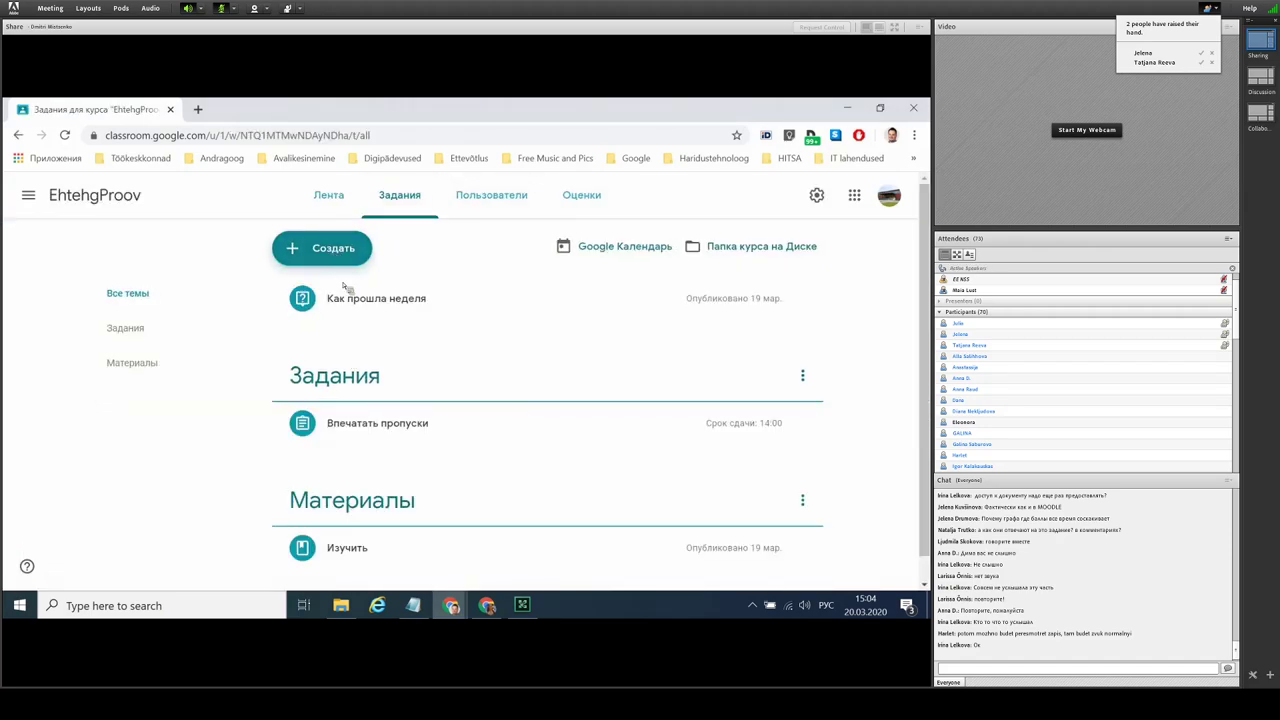
click(406, 379)
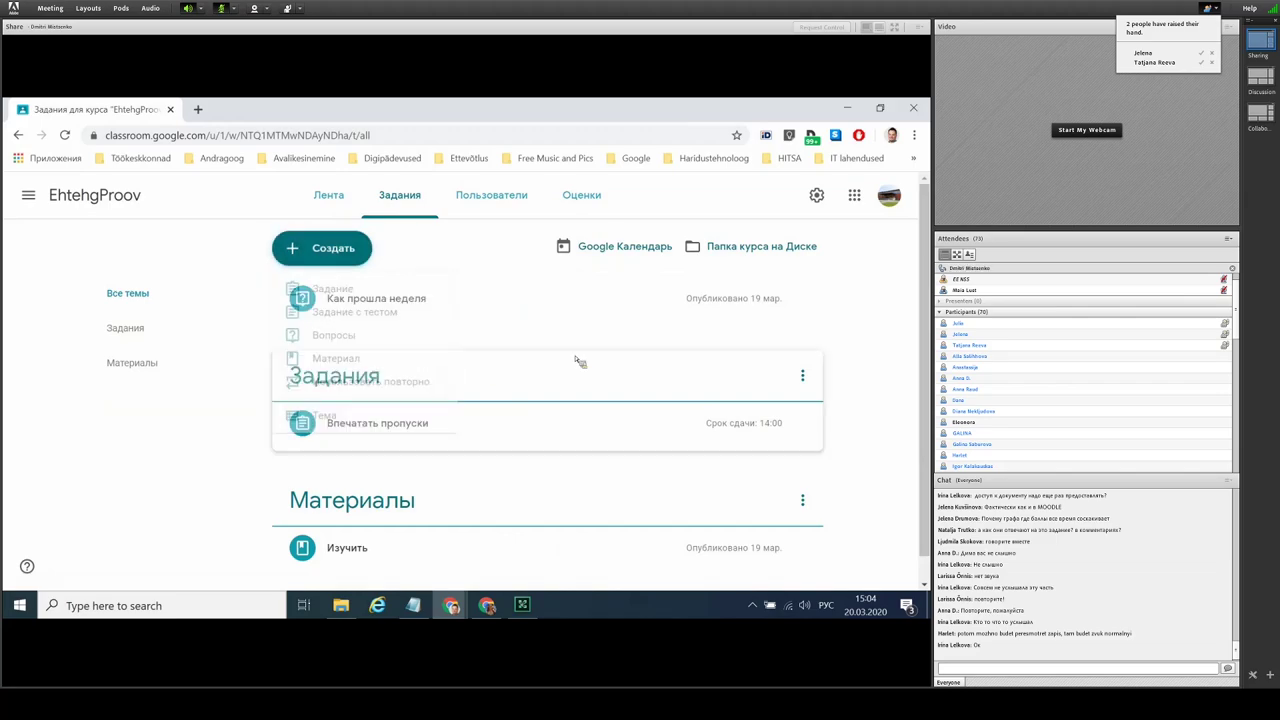
scroll(394, 429, down, 3)
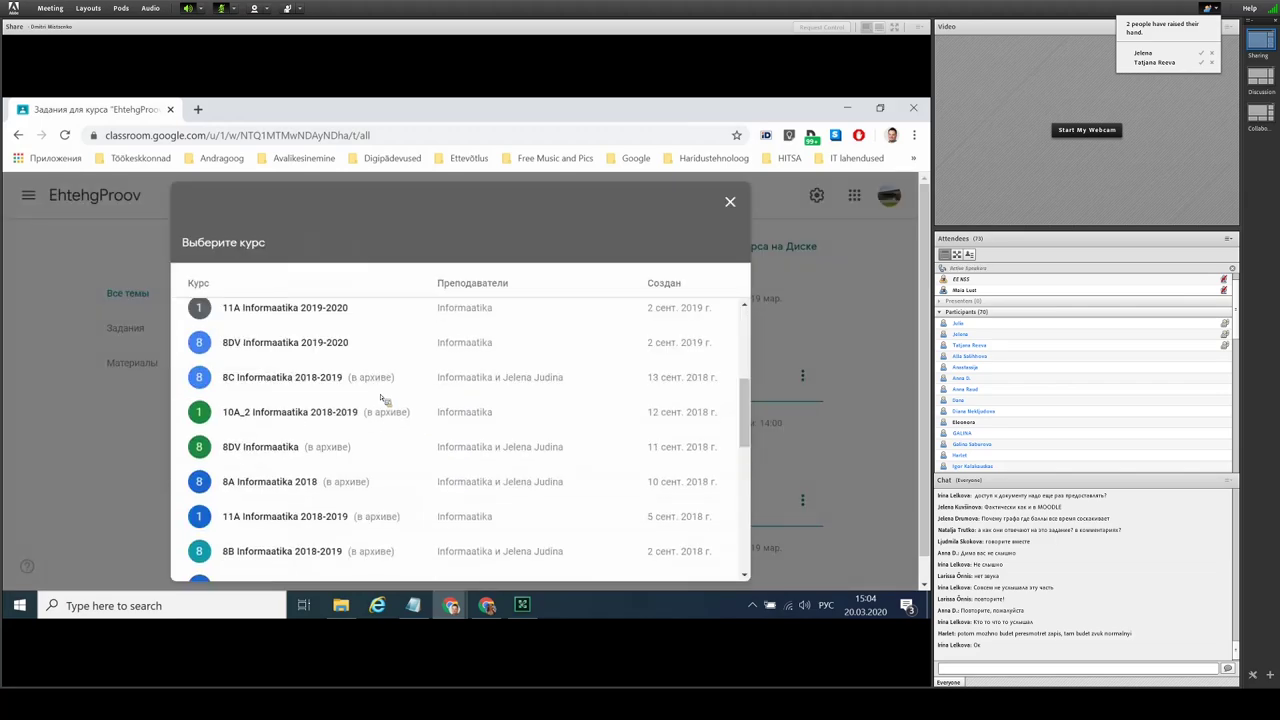
scroll(265, 452, down, 1)
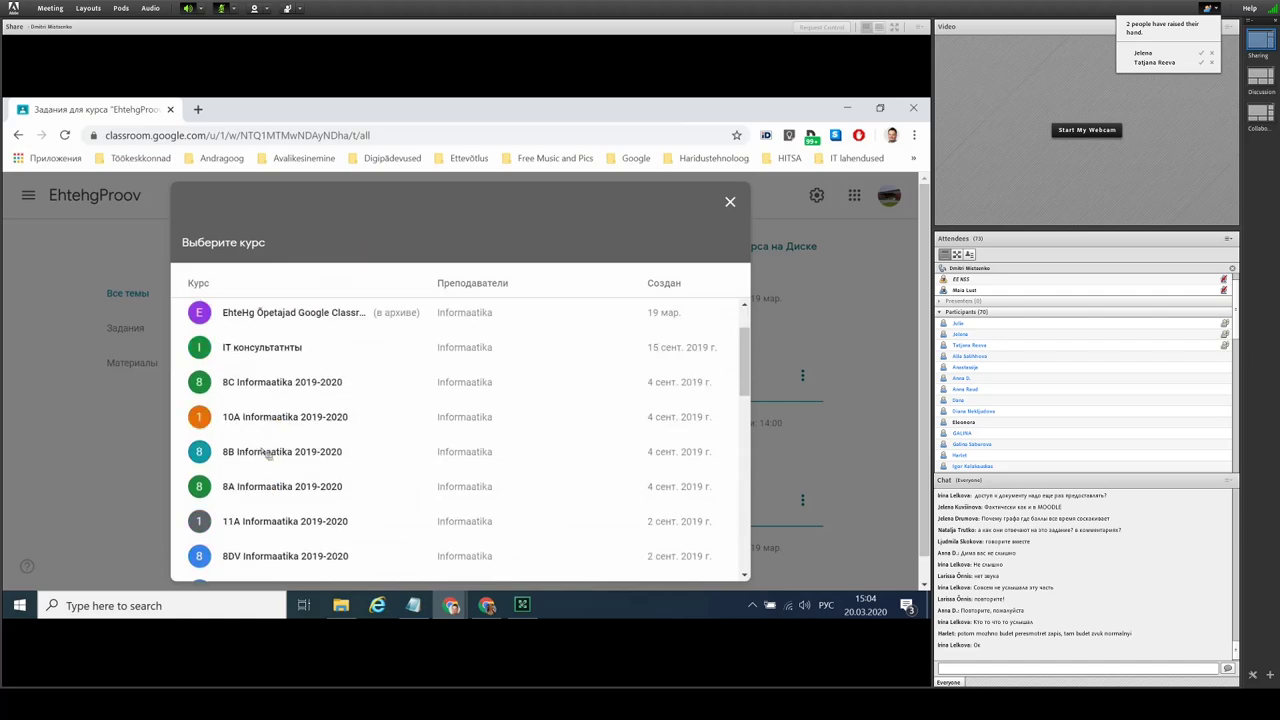
click(254, 392)
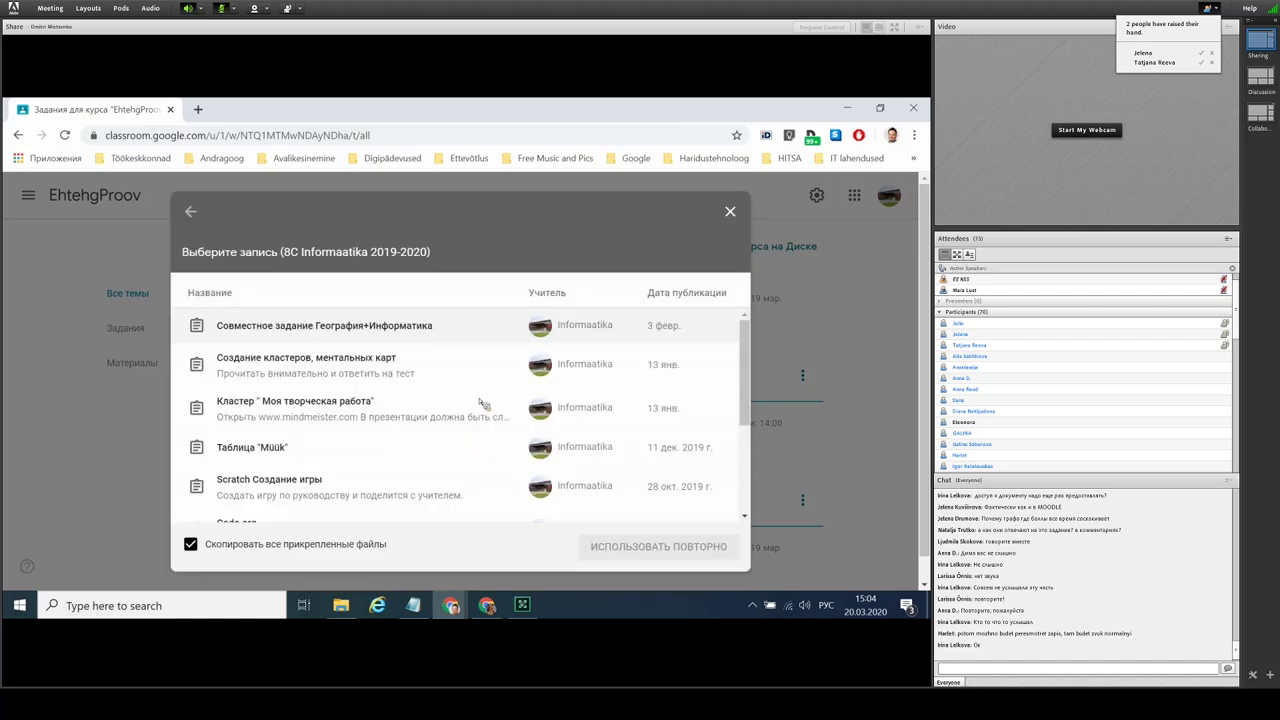
click(270, 334)
click(650, 548)
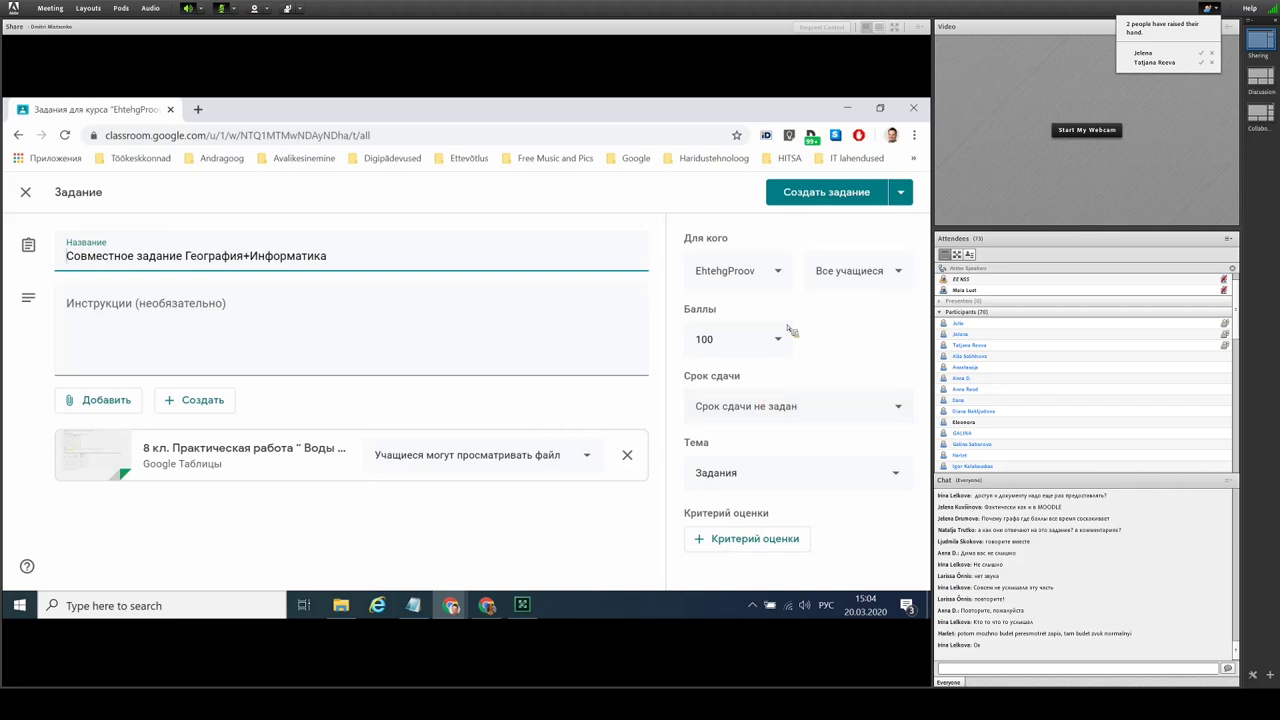
Step: View the reused assignment's recipient list and the attached spreadsheet's access options, close the assignment unpublished and return to the "Пробный курс" window
click(858, 286)
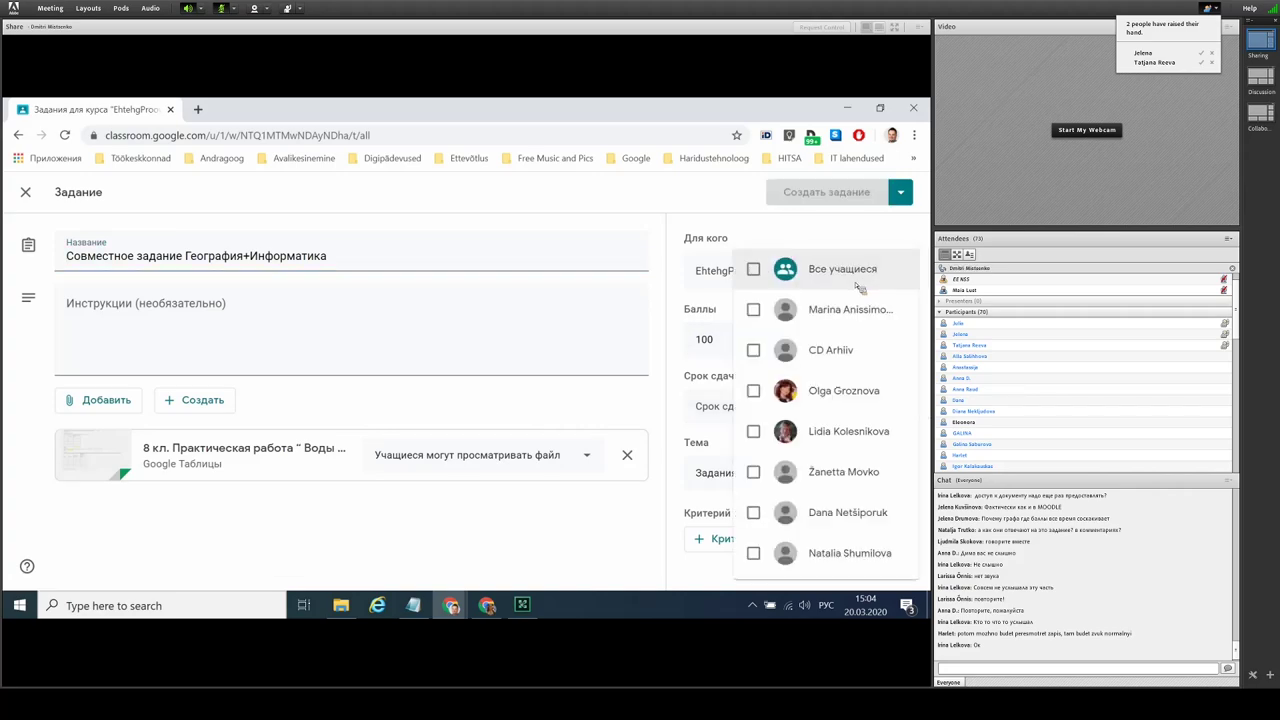
click(753, 269)
click(640, 532)
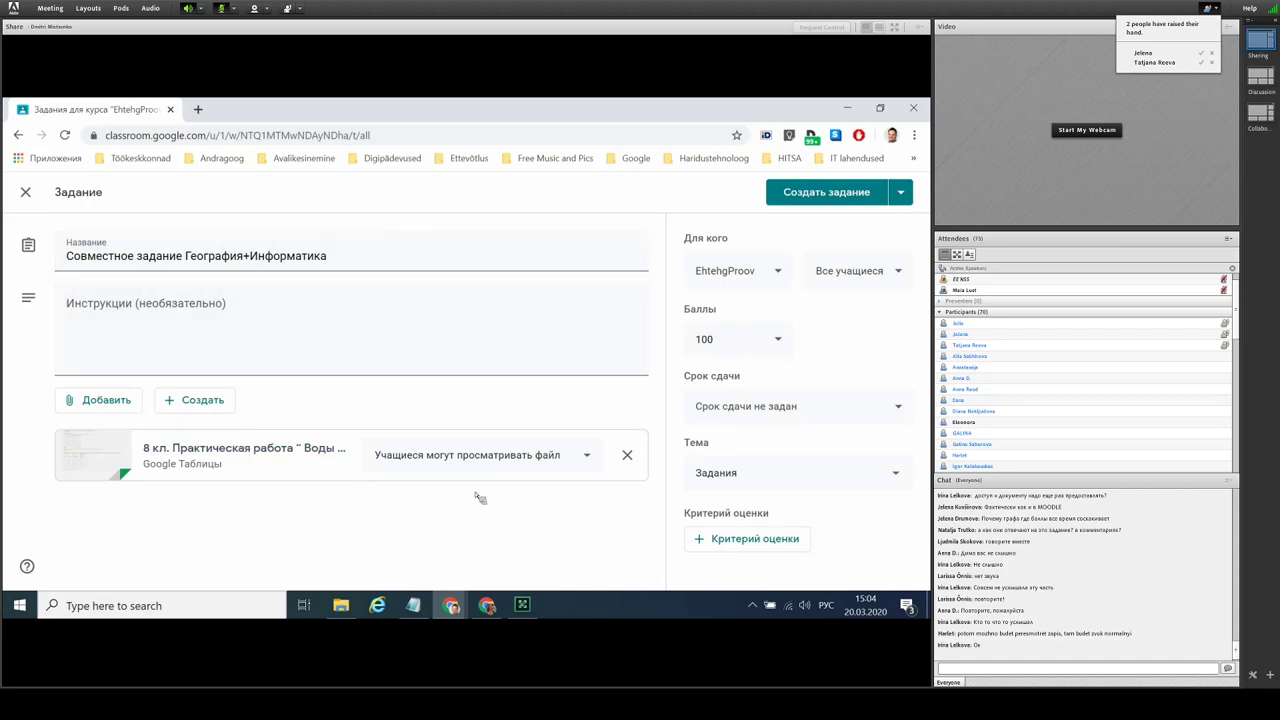
click(496, 462)
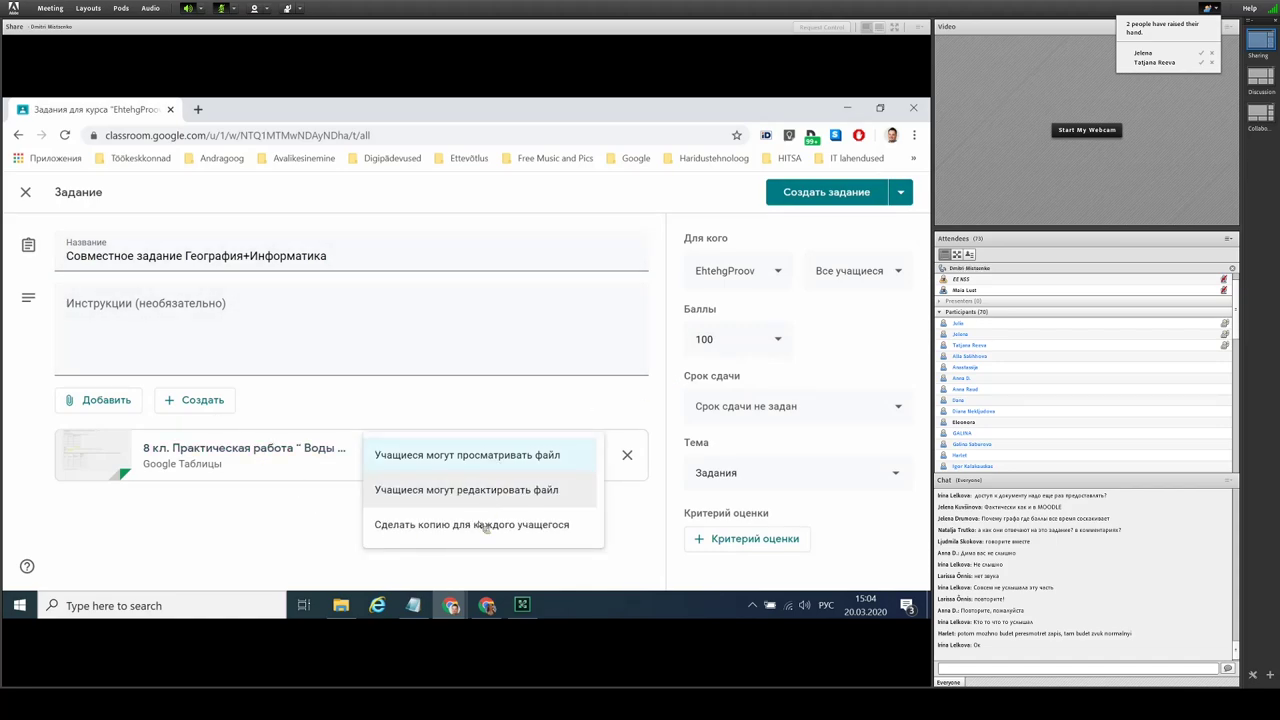
click(205, 538)
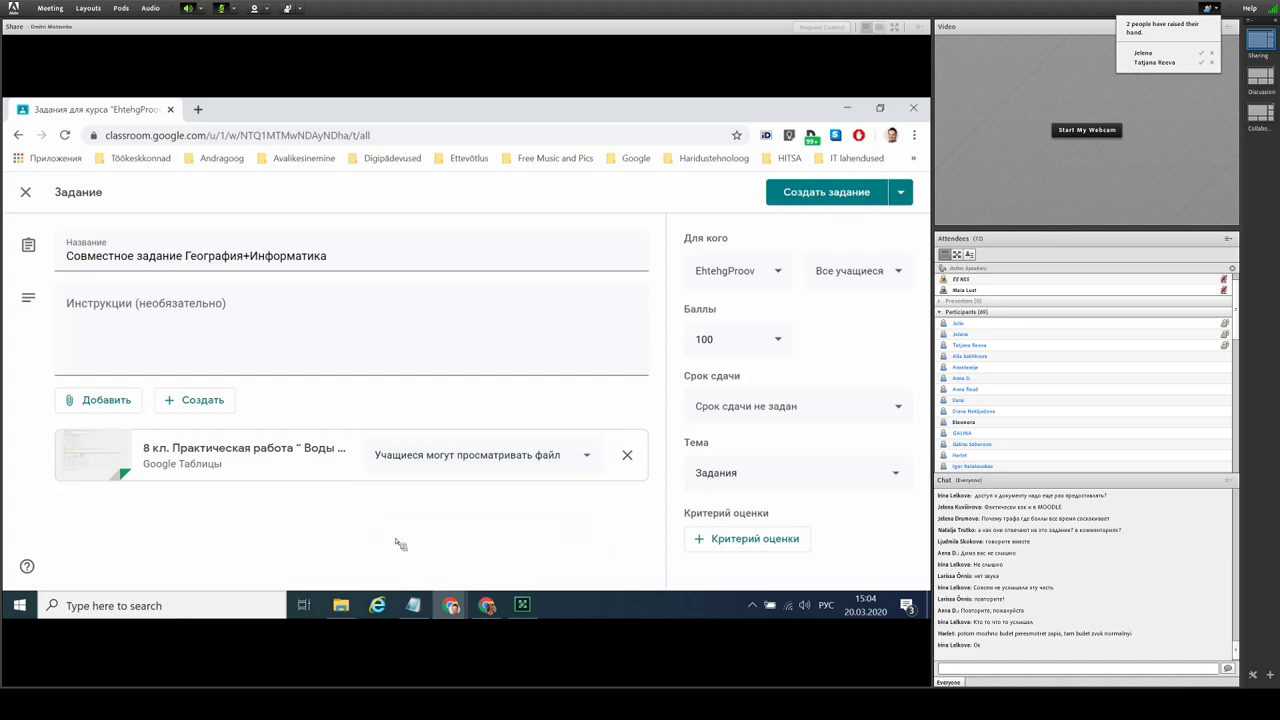
click(28, 192)
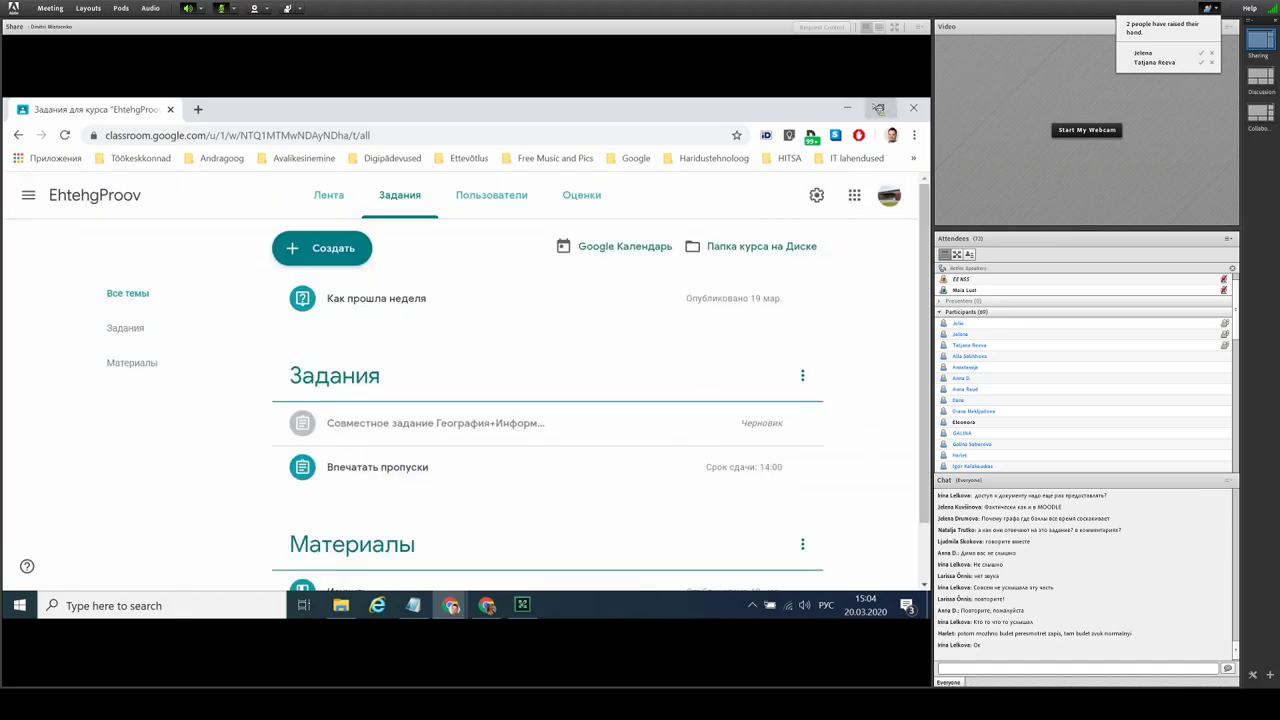
click(847, 108)
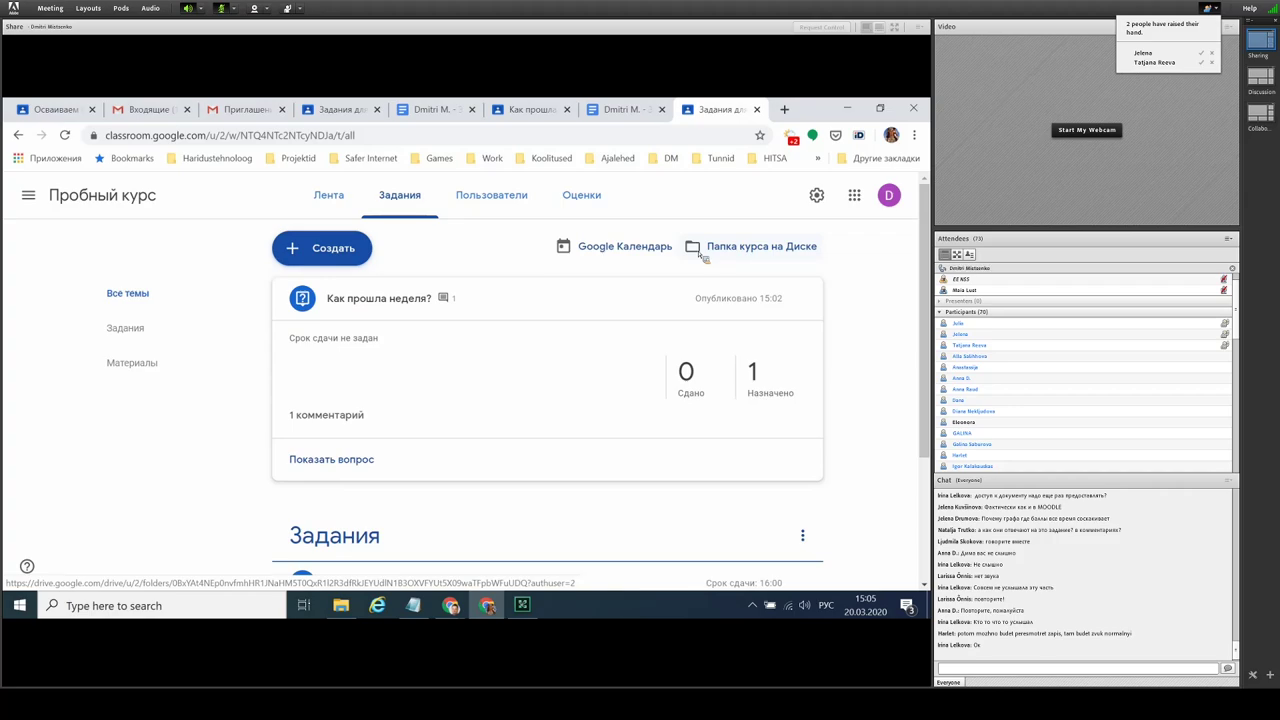
Step: Open the course's Google Drive folder, go up to "Мой диск" and navigate back through "Classroom" into "Пробный курс"
click(760, 249)
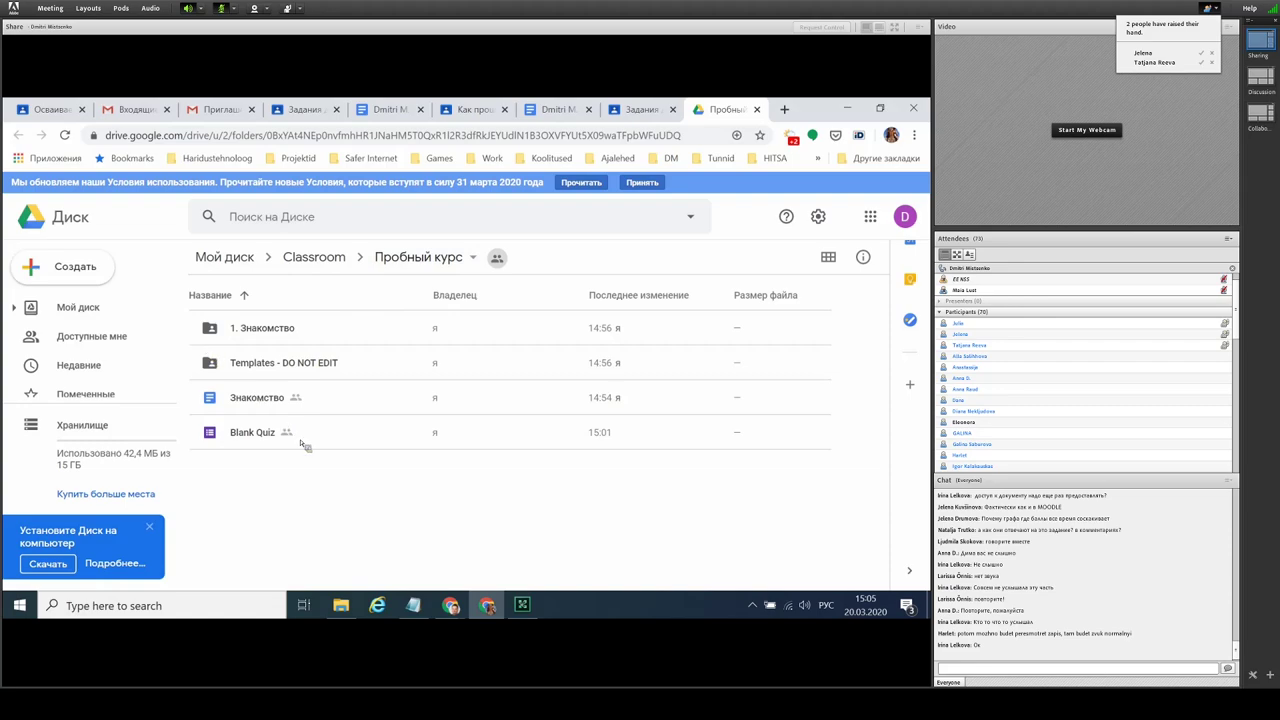
click(224, 257)
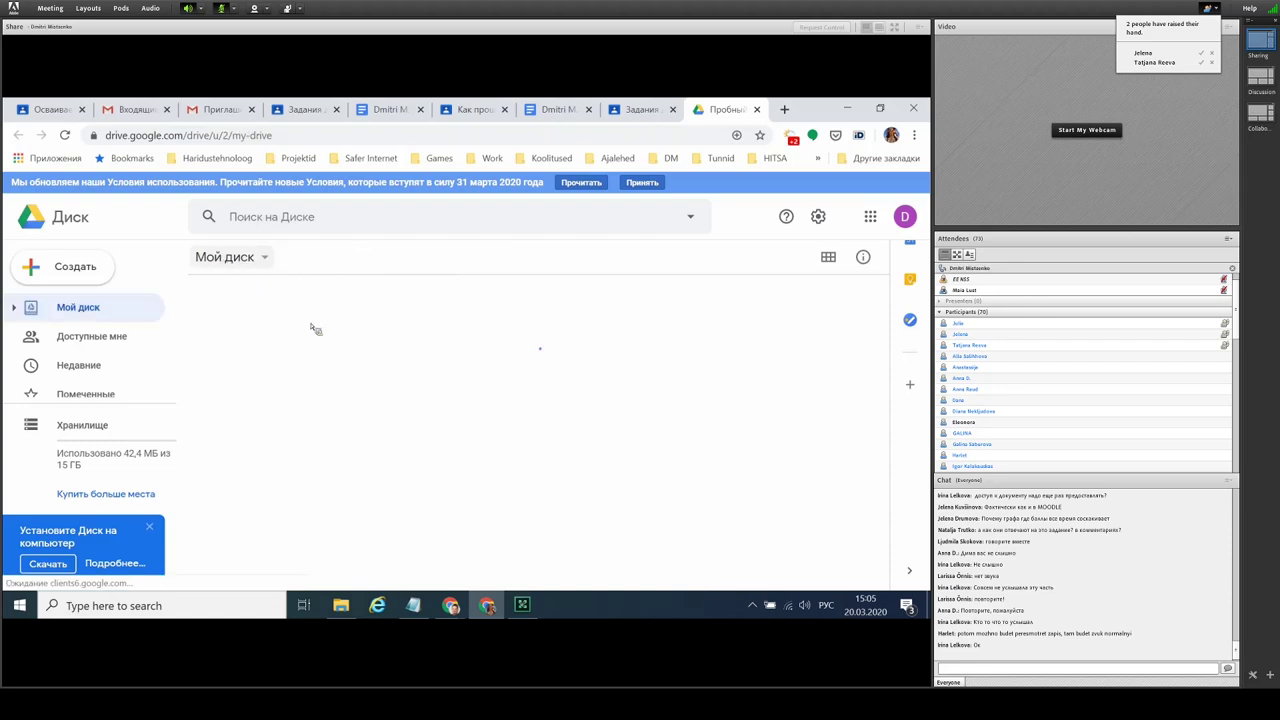
scroll(316, 337, down, 5)
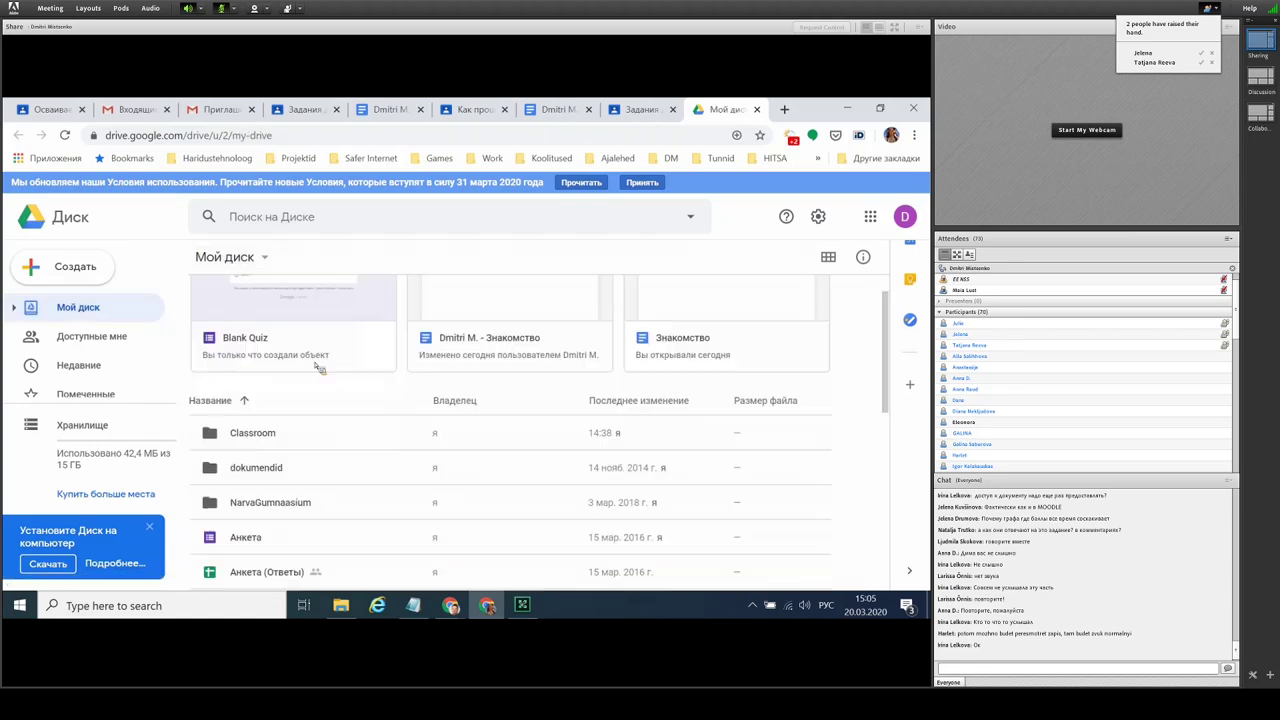
scroll(316, 378, up, 3)
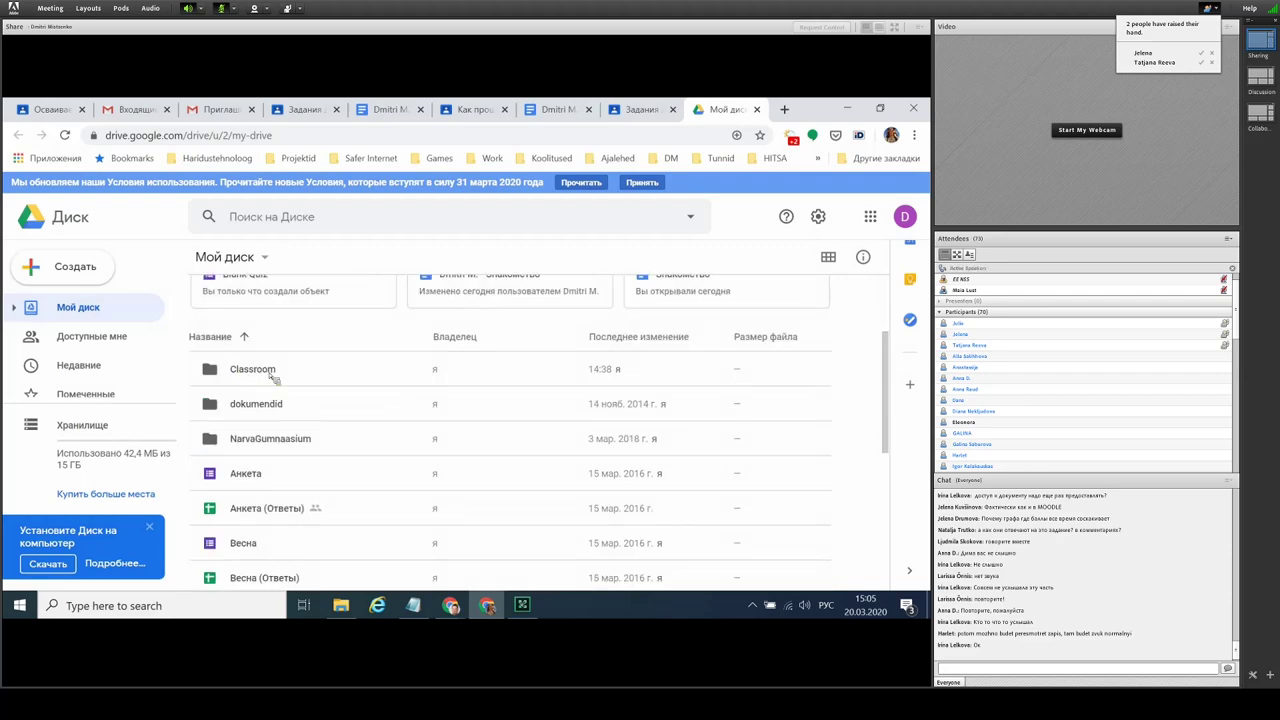
click(269, 375)
double_click(269, 372)
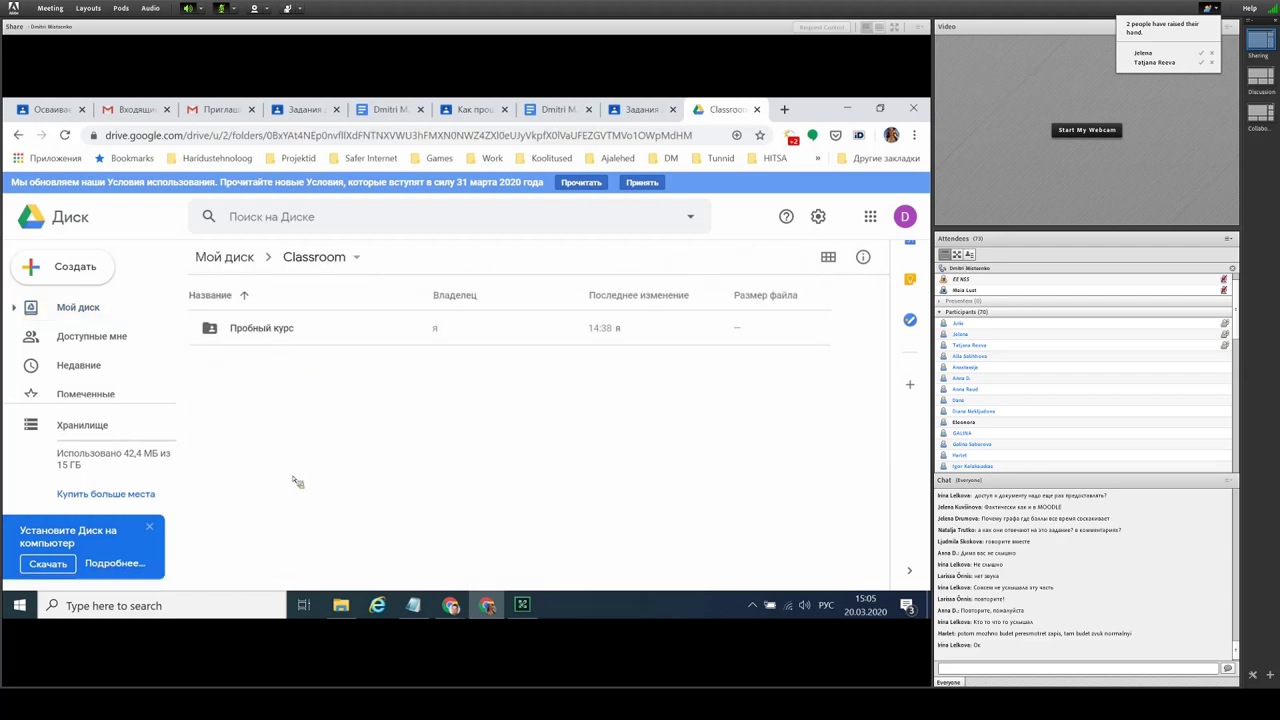
double_click(253, 330)
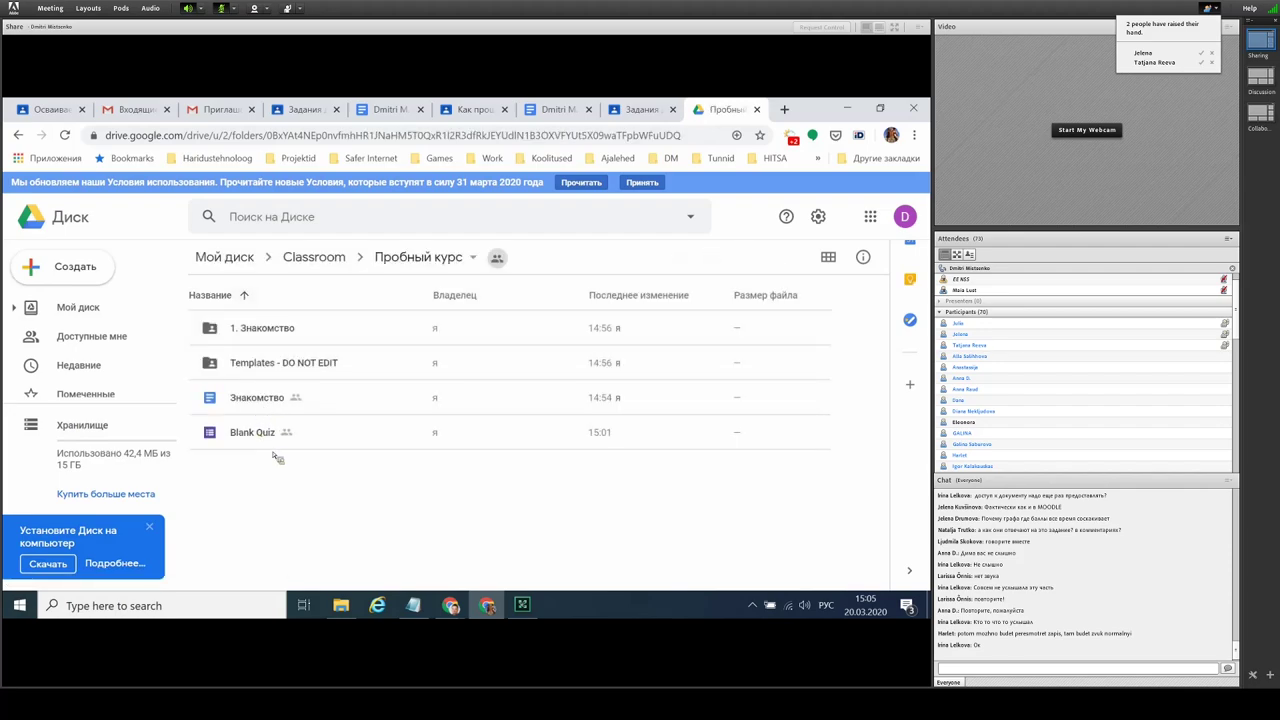
Step: Return to the "Пробный курс" classwork page, start a new assignment, dismiss the grading criteria hint and view the publishing options
click(640, 110)
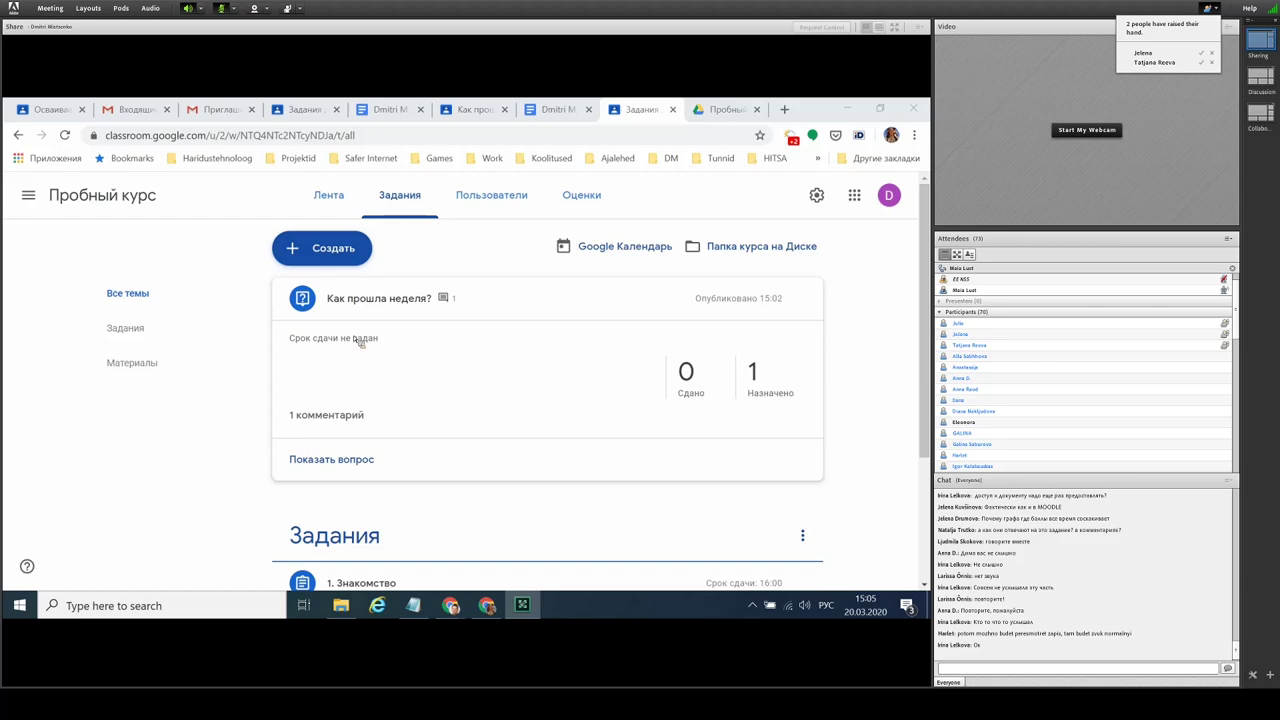
click(357, 251)
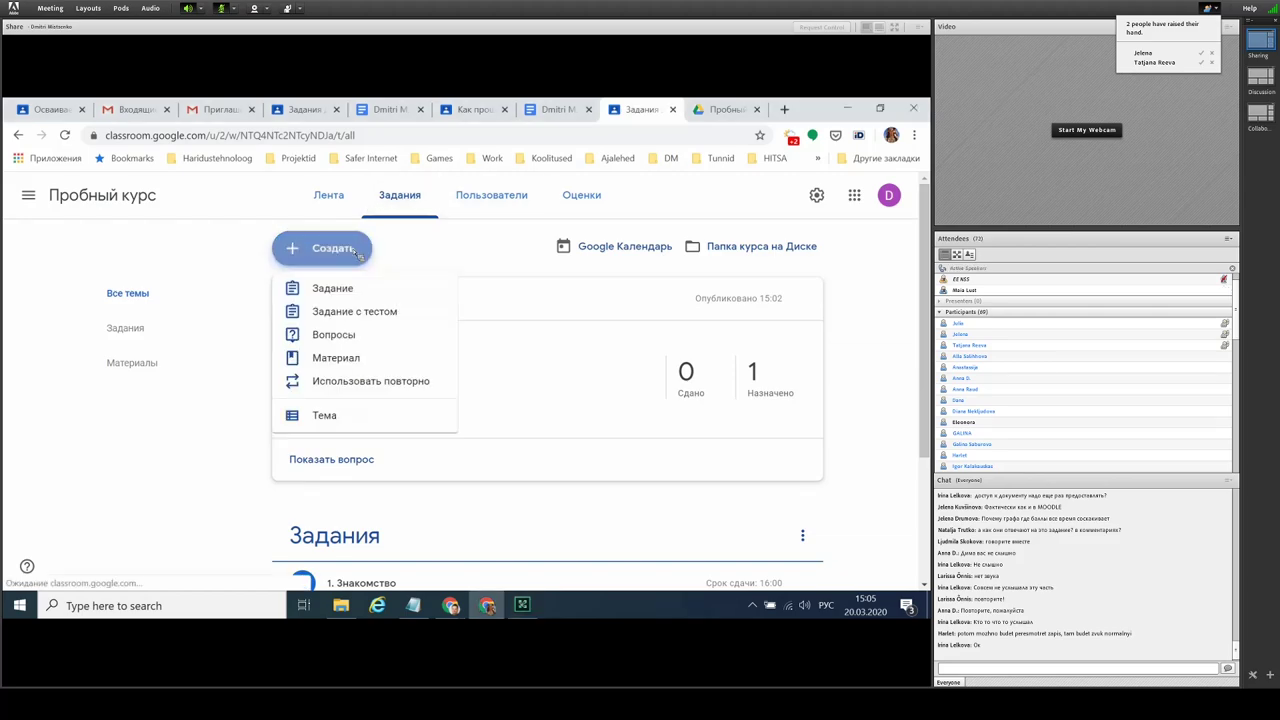
click(385, 311)
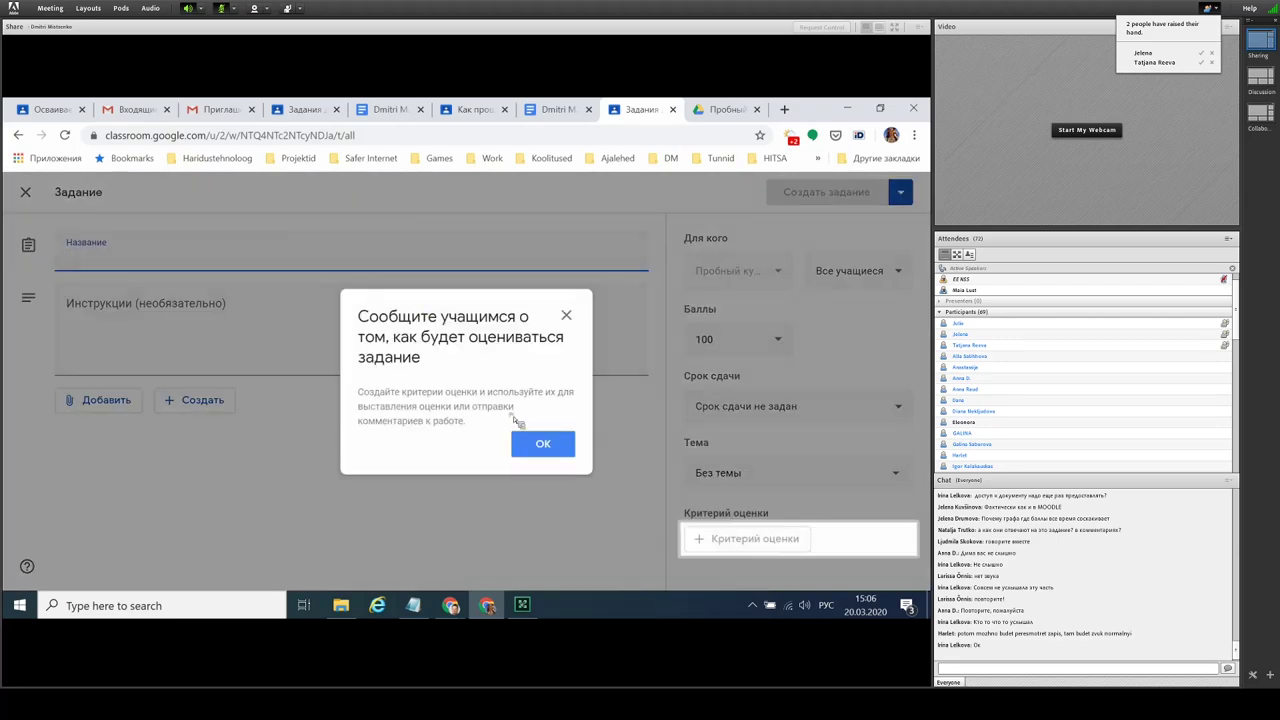
click(522, 425)
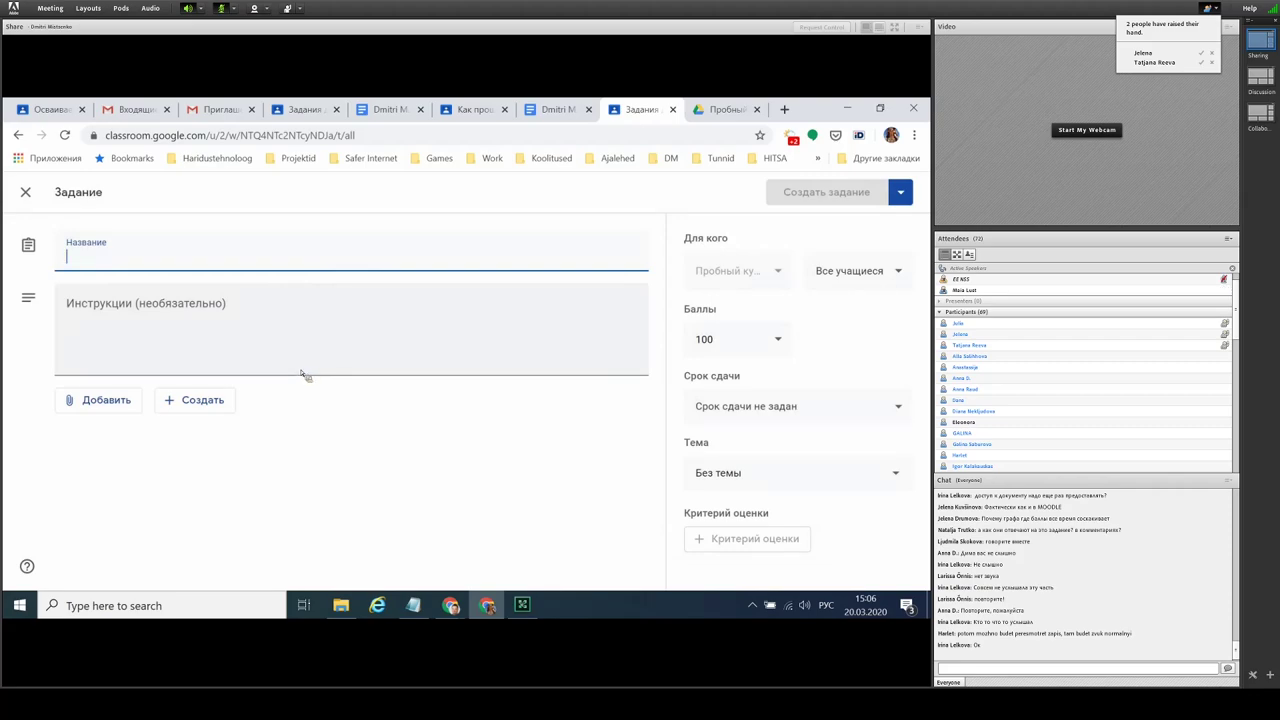
click(904, 193)
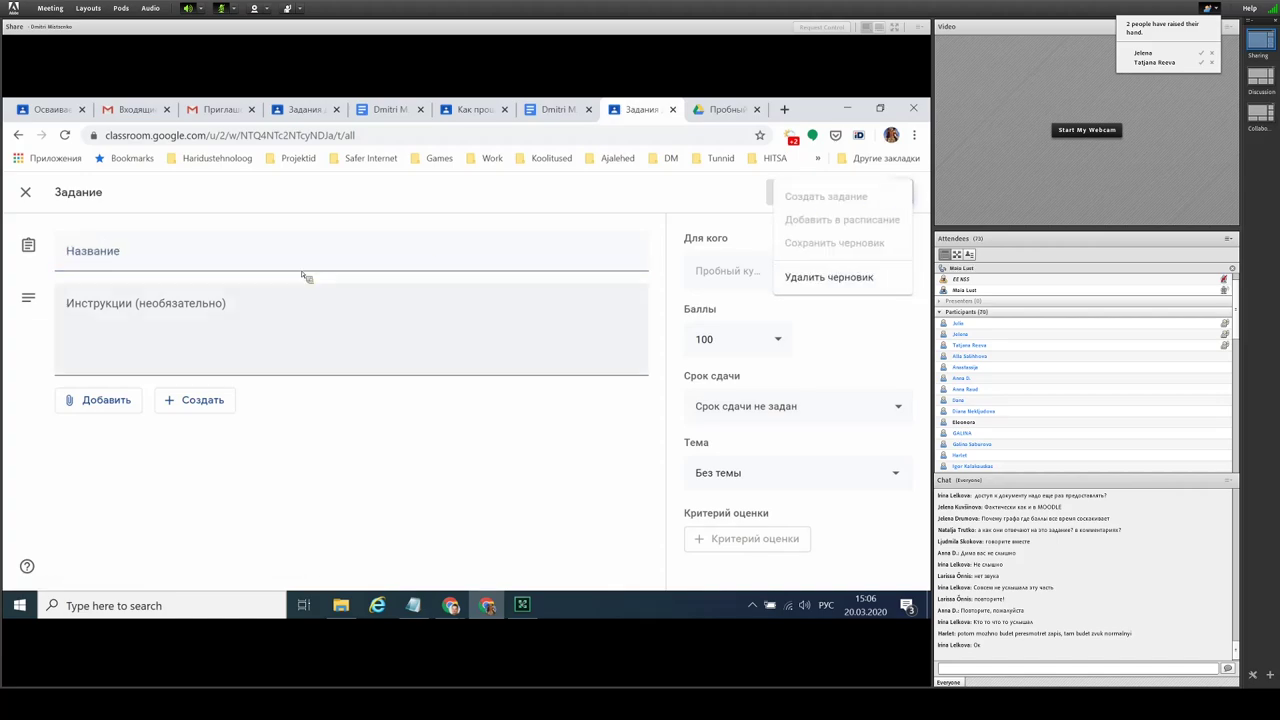
Step: Title the assignment "ы\чся", view its publishing and scheduling options again and close it as a draft
click(205, 258)
click(150, 251)
text(ы\чс)
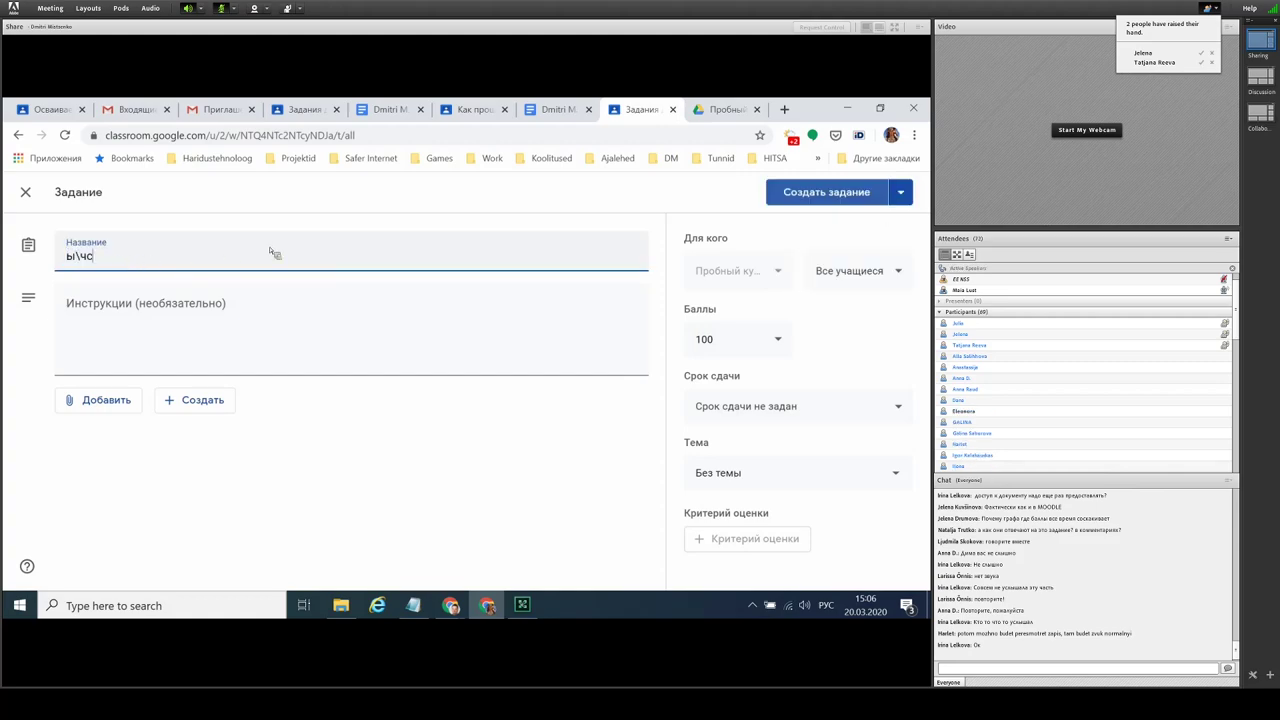
text(я)
click(901, 192)
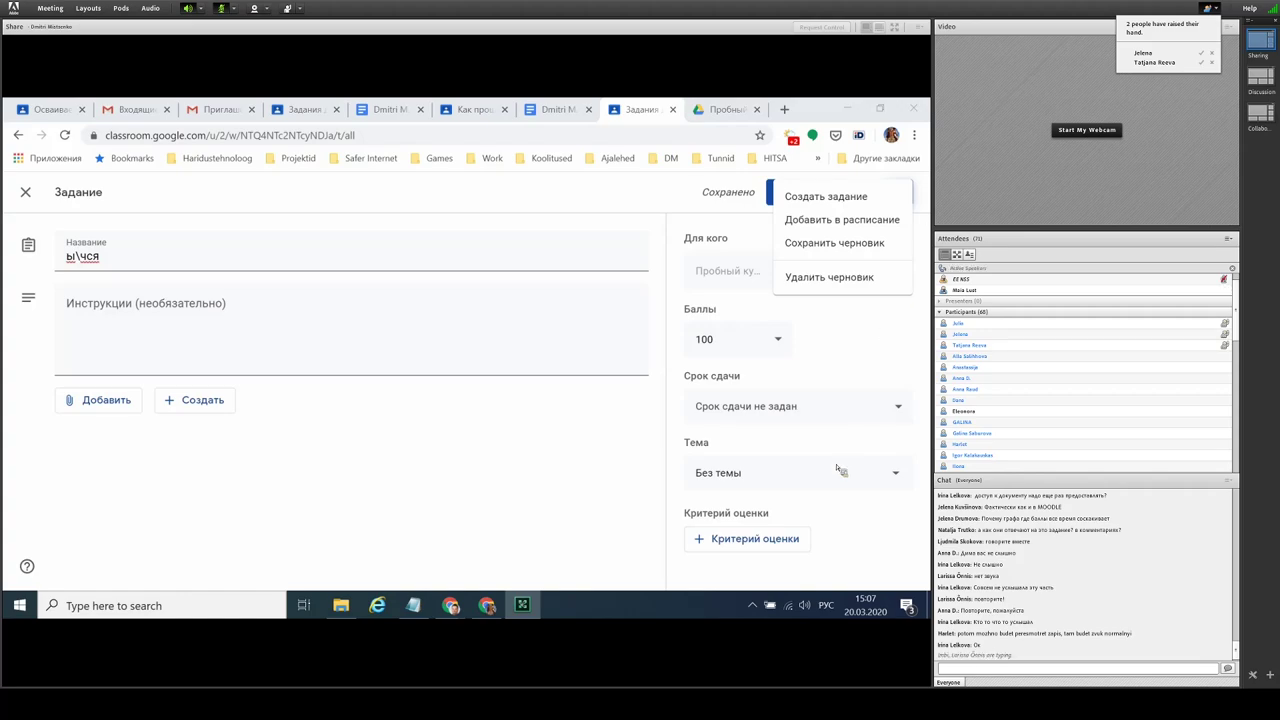
click(27, 192)
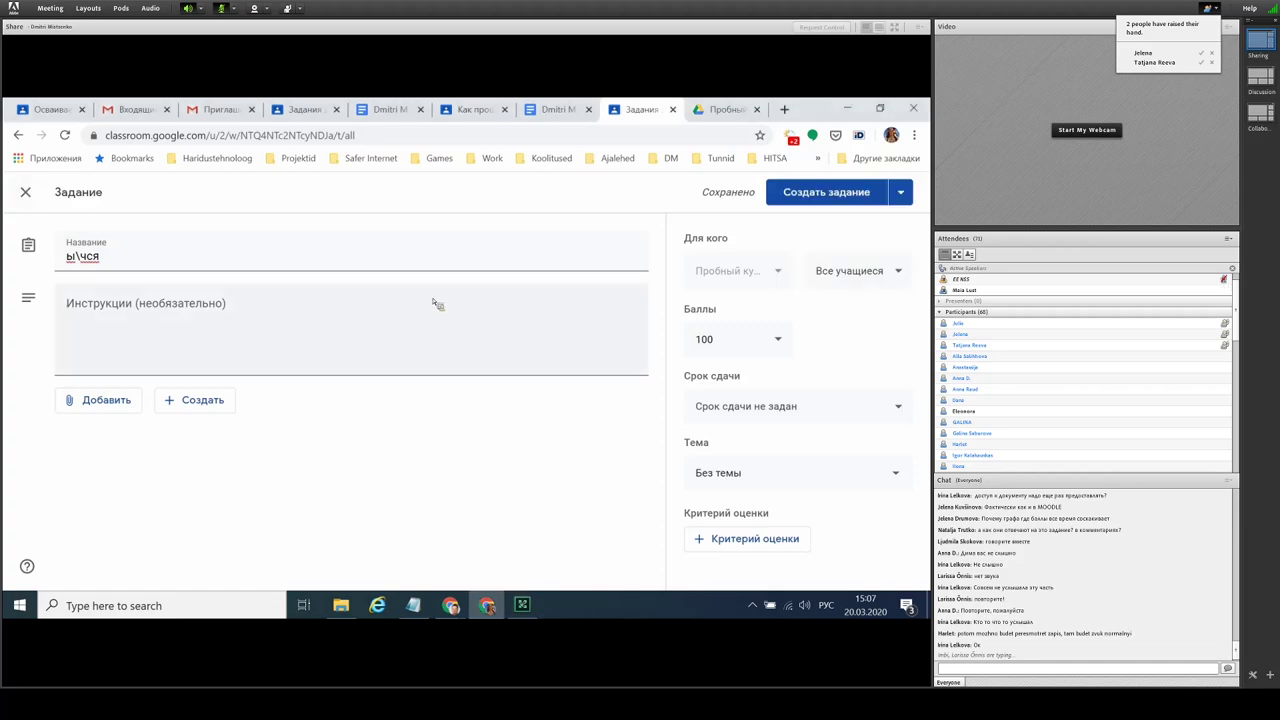
click(27, 192)
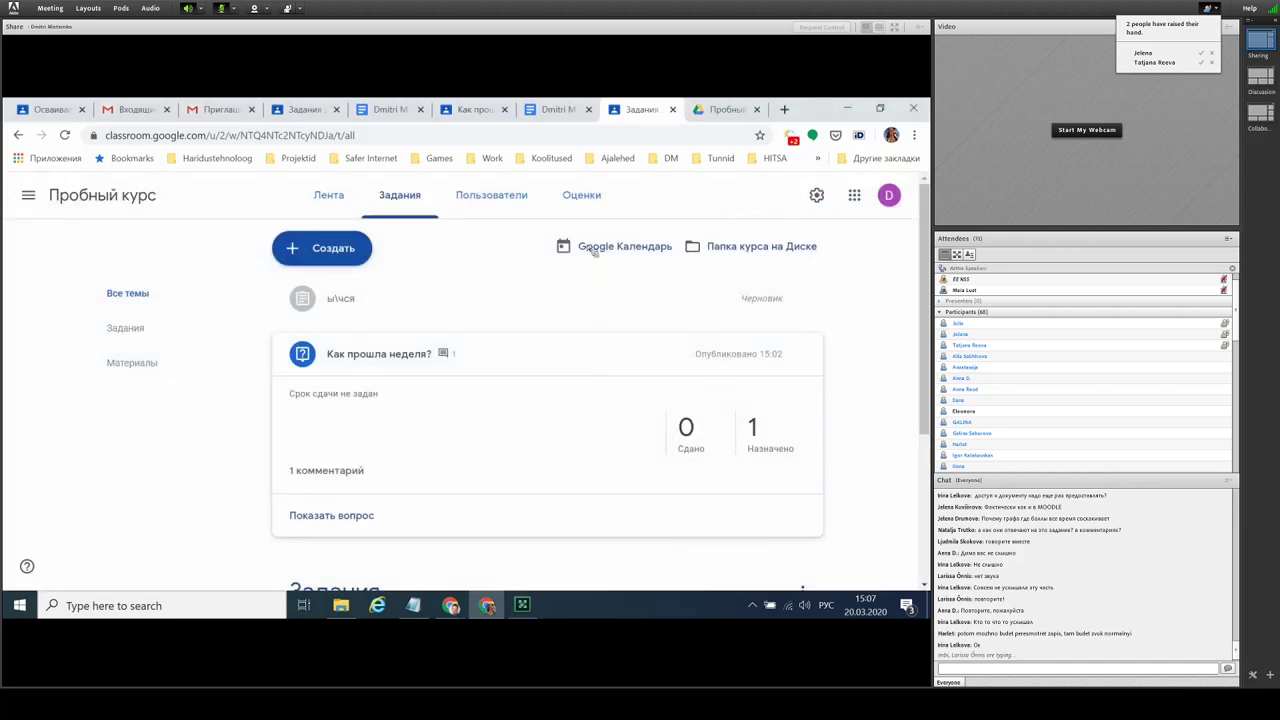
Step: Open the grades page of "Пробный курс" and dismiss its introductory hints
click(585, 197)
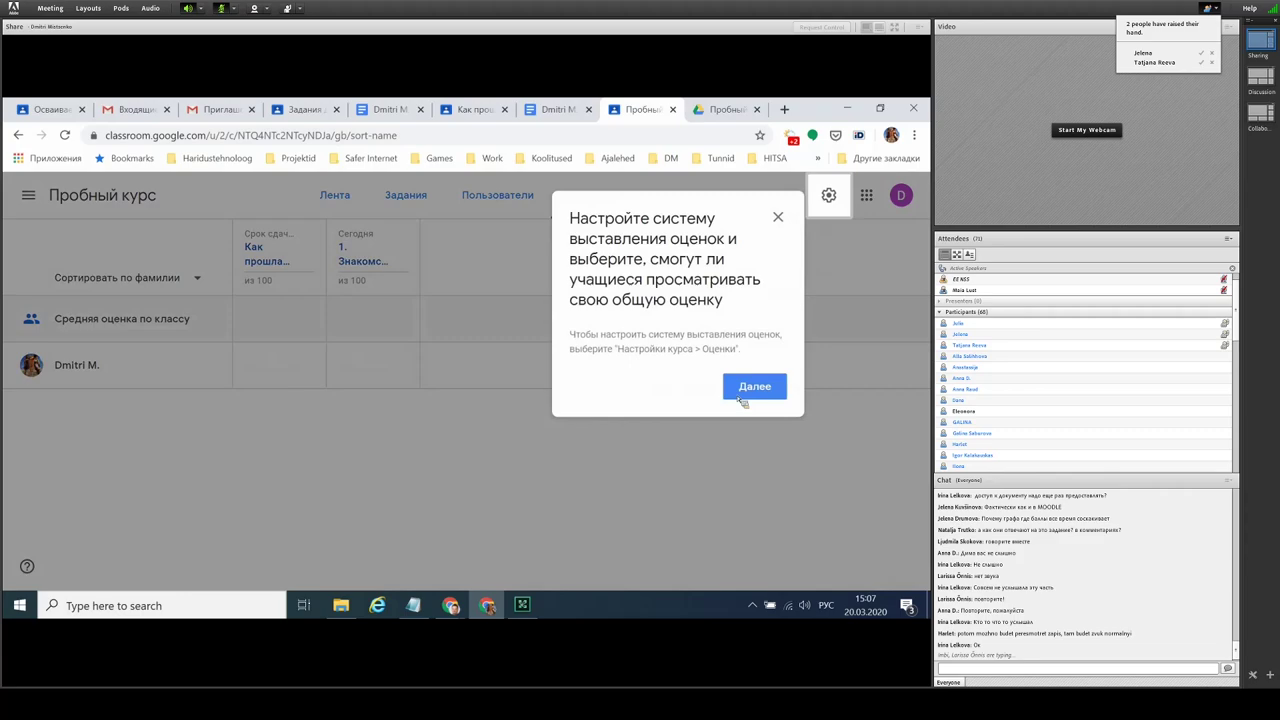
click(752, 386)
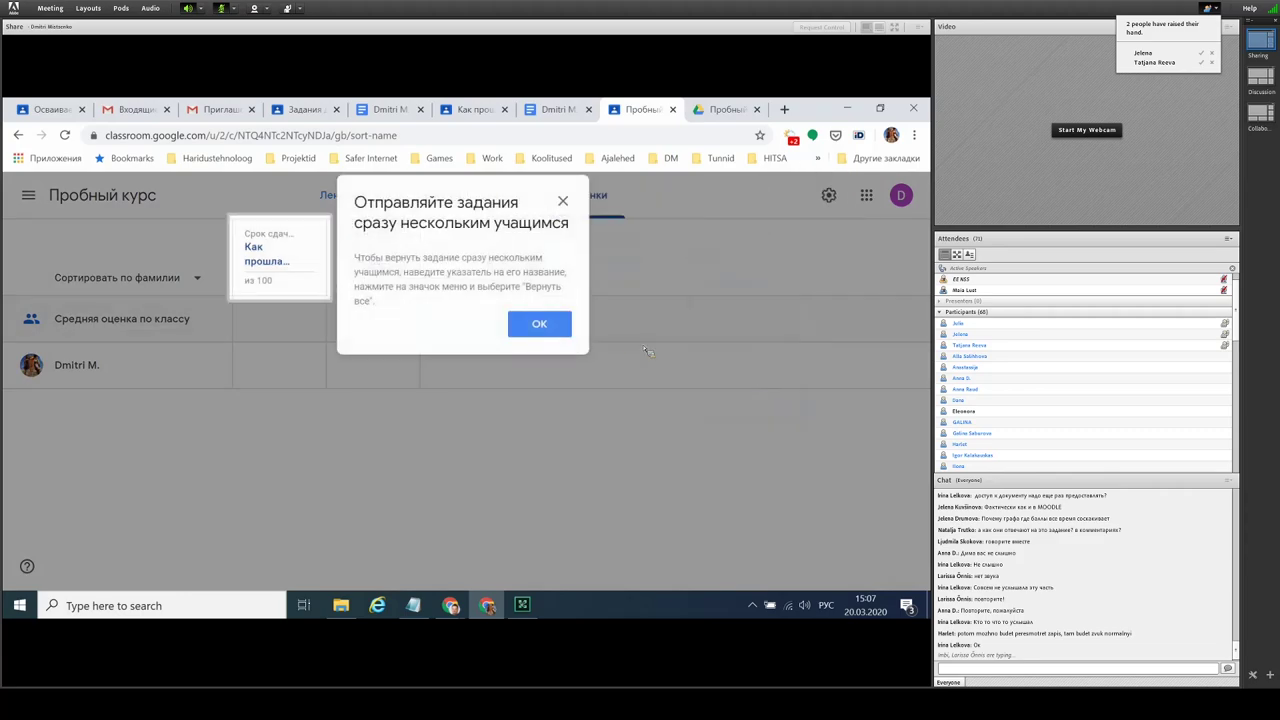
click(565, 333)
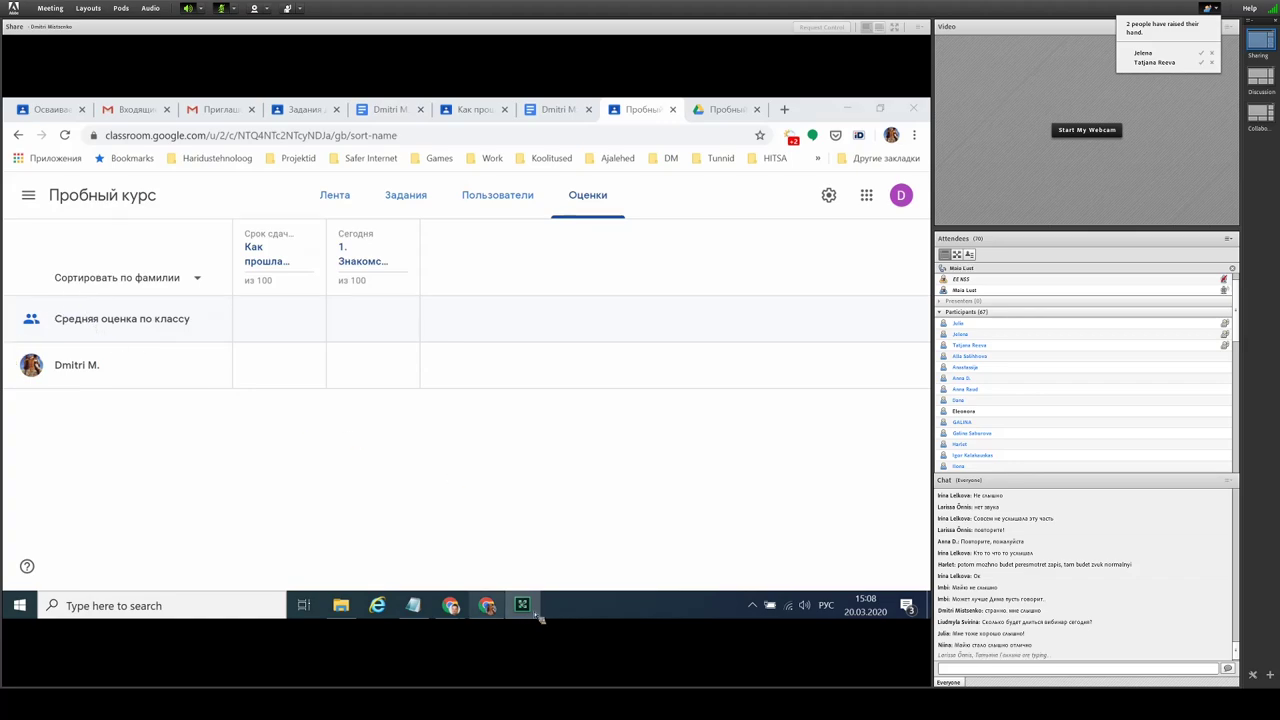
mouse_move(536, 613)
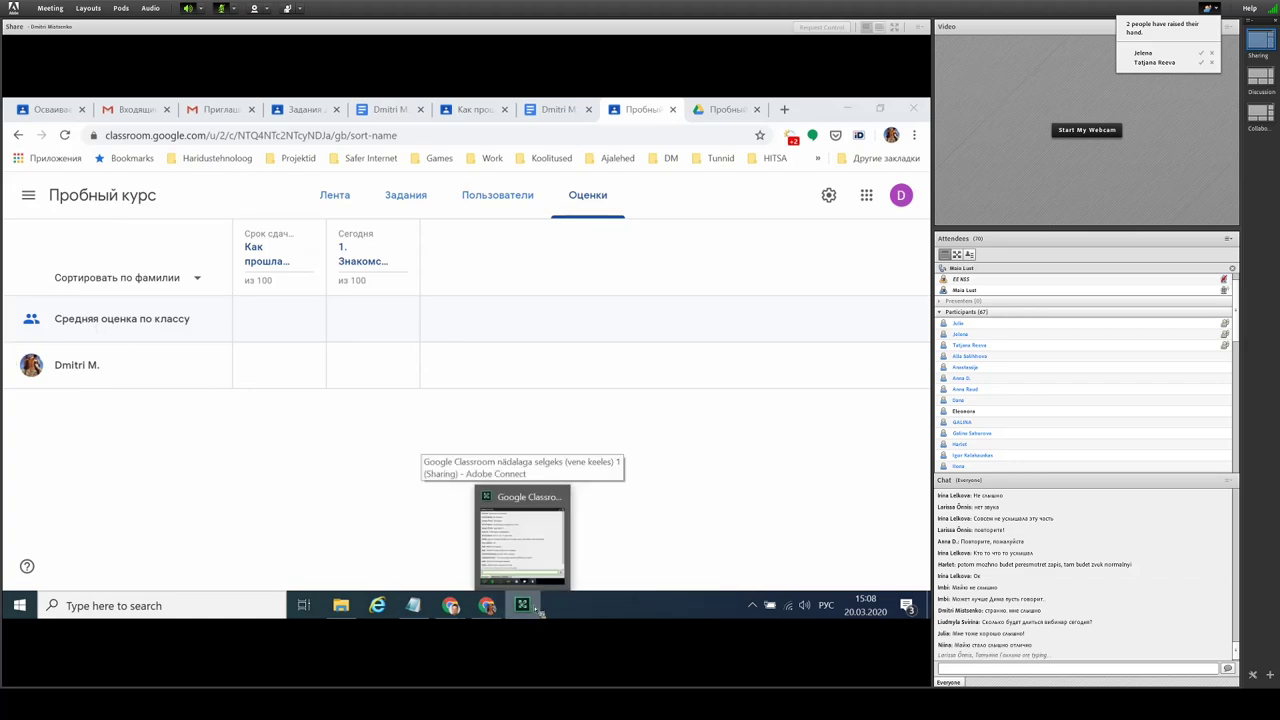
click(538, 613)
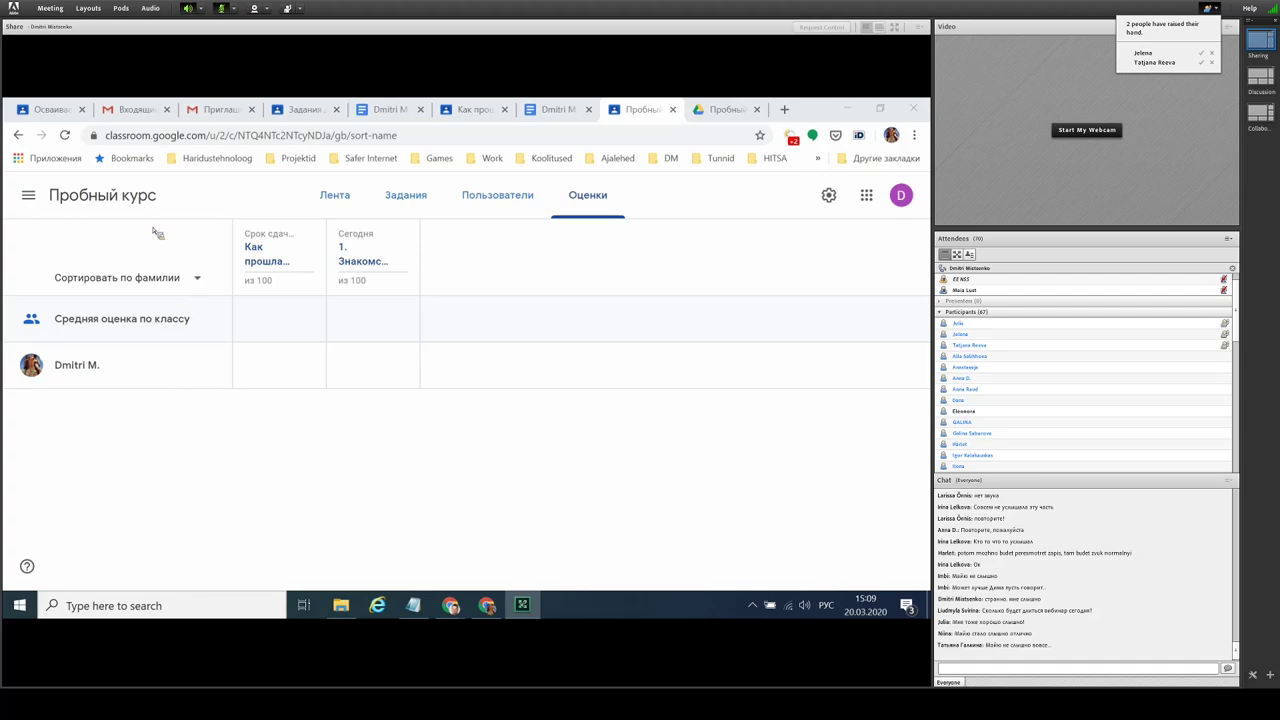
Step: Open the enrolled student's work overview from the grades page, return to the grades and go to the "Пробный курс" stream
click(76, 368)
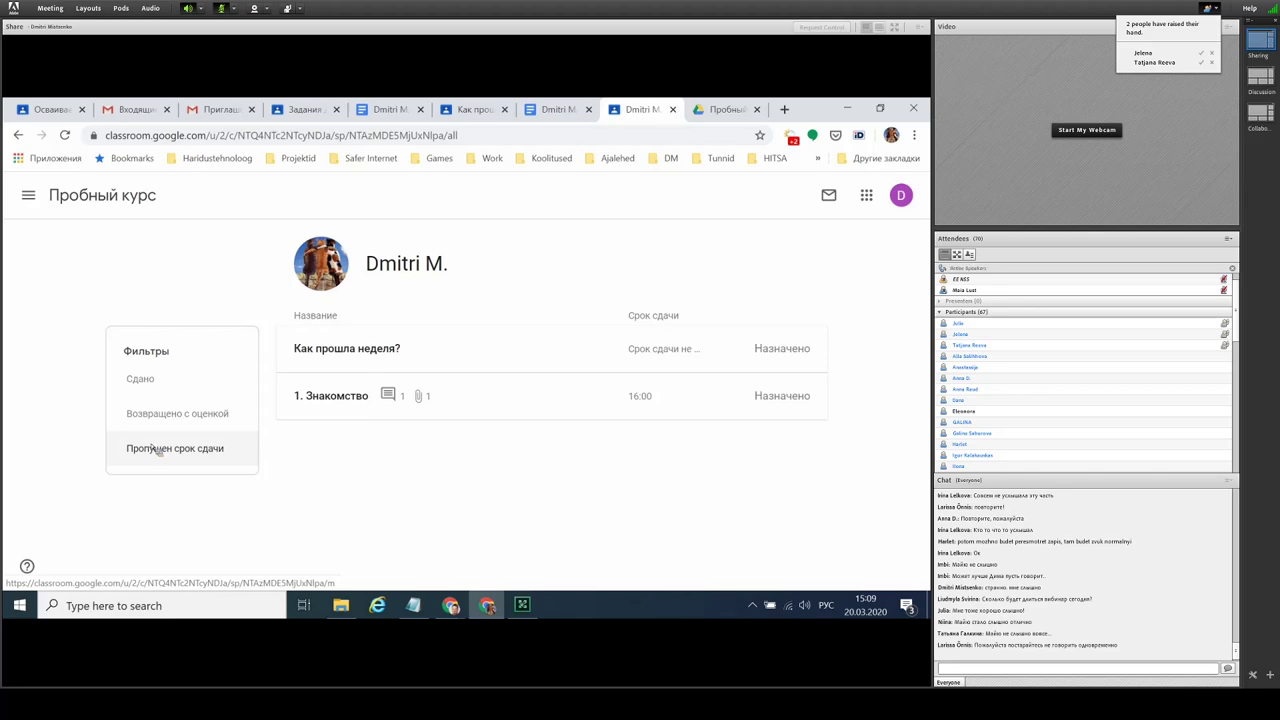
click(18, 135)
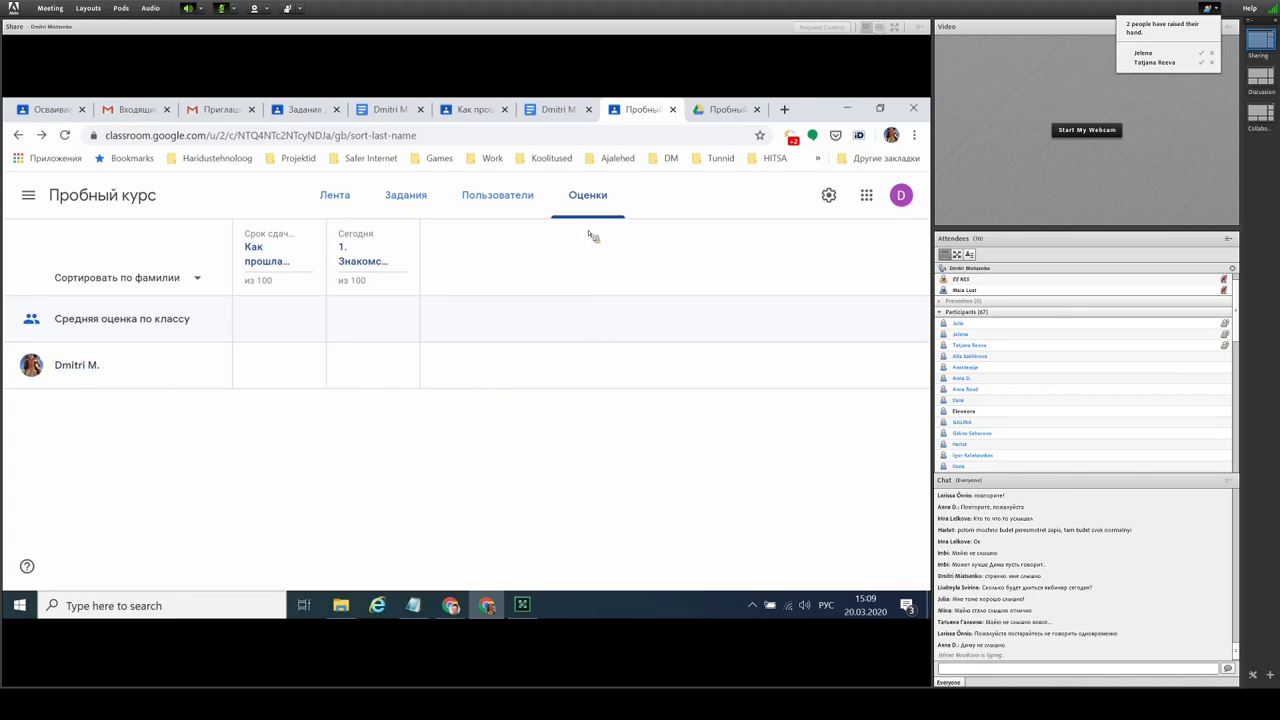
click(128, 207)
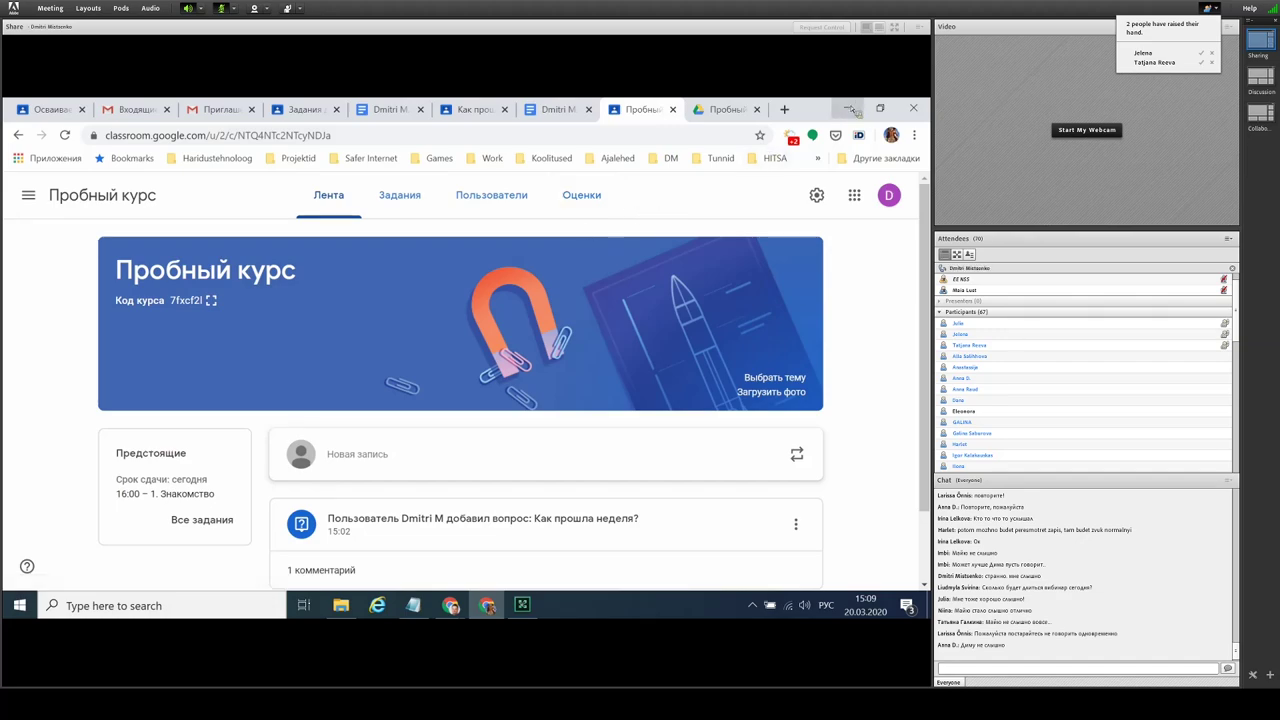
Step: Put the browser window away and advance the shared presentation in Adobe Connect to the "Less is more" slide
click(851, 109)
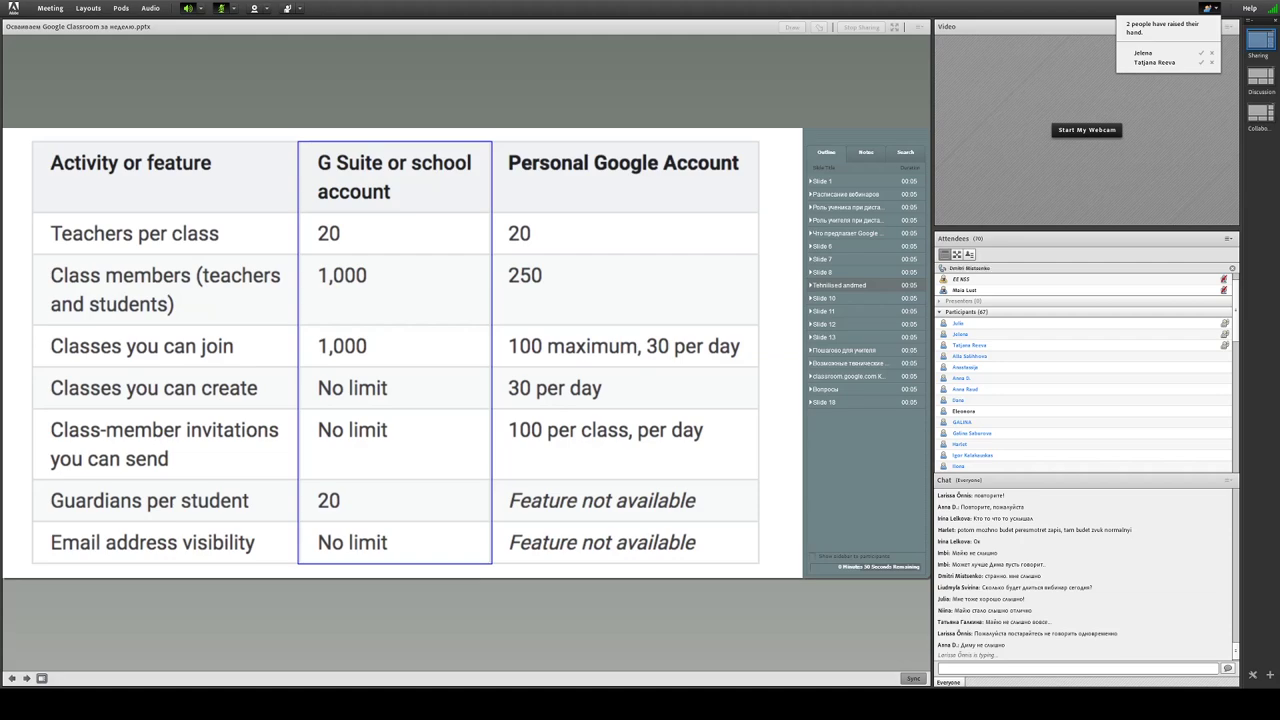
key(Right)
key(Right)
key(Right)
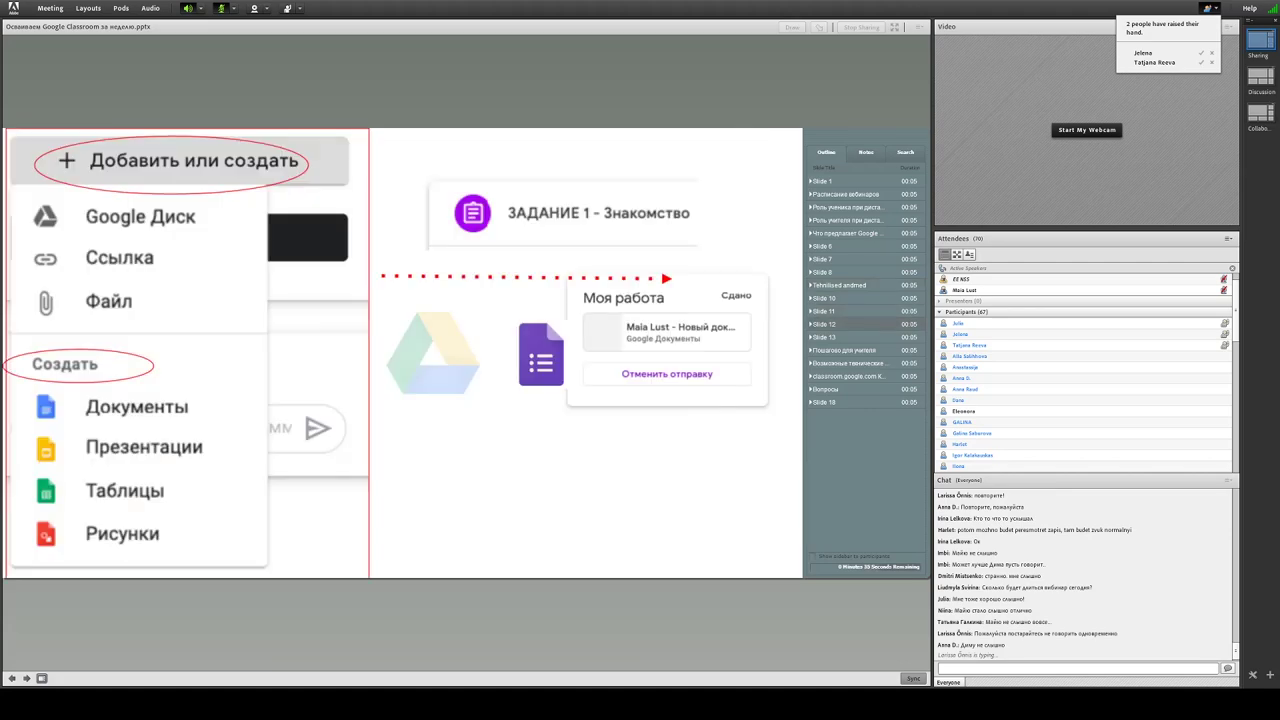
key(Right)
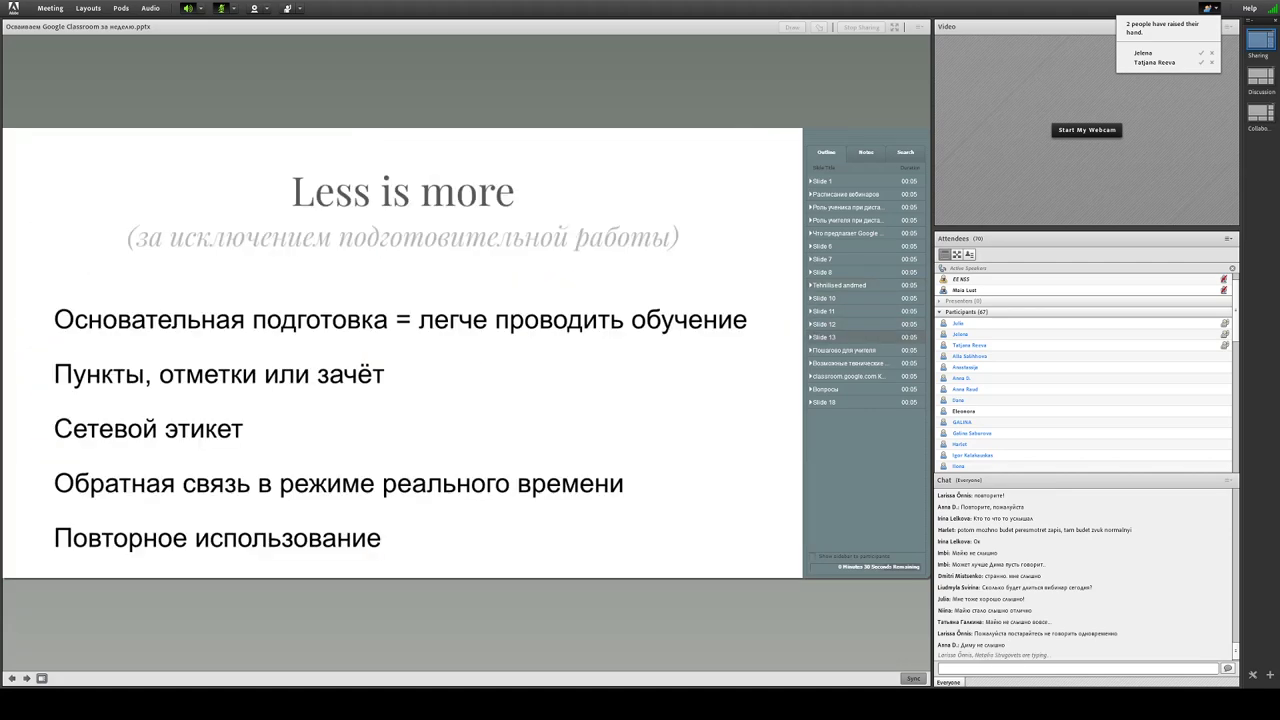